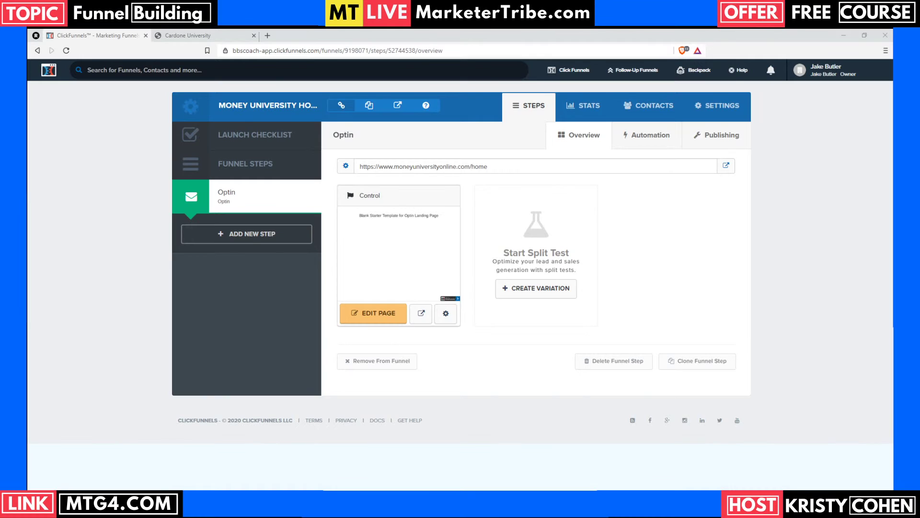
# Step: Examine the Cardone University offer page from its headline and video through pricing, courses and FAQ as a layout reference
pyautogui.click(199, 33)
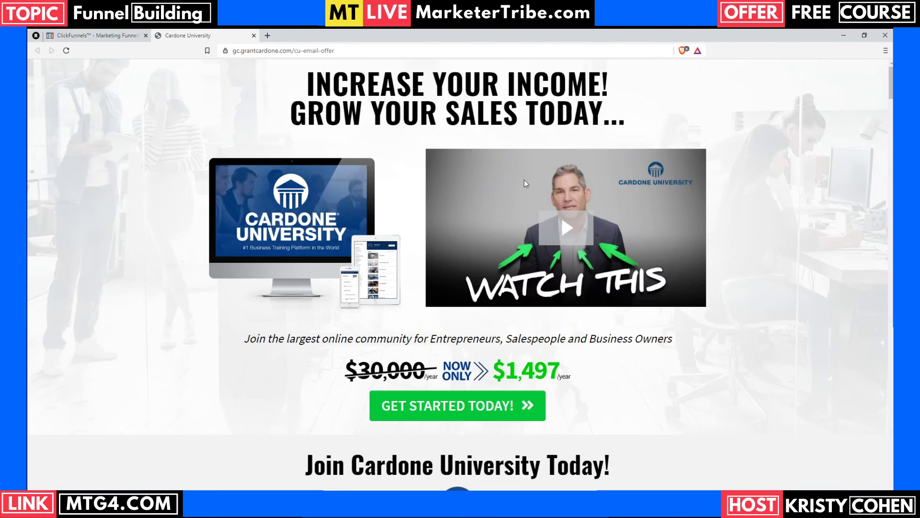
pyautogui.scroll(-5, 561, 214)
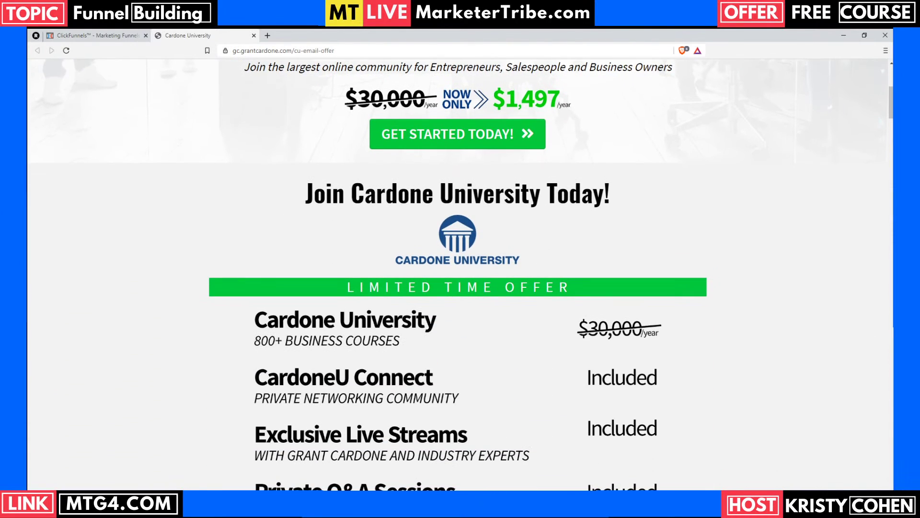
pyautogui.scroll(-15, 458, 273)
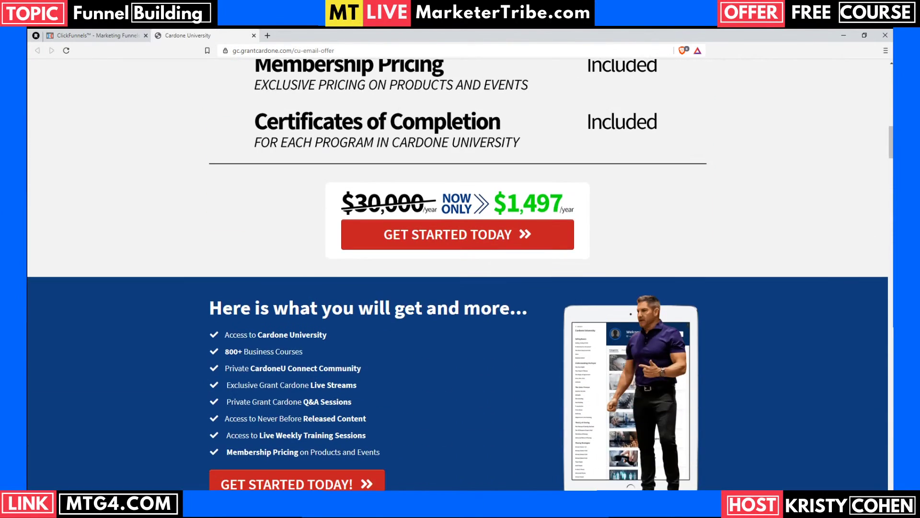
pyautogui.scroll(-18, 458, 274)
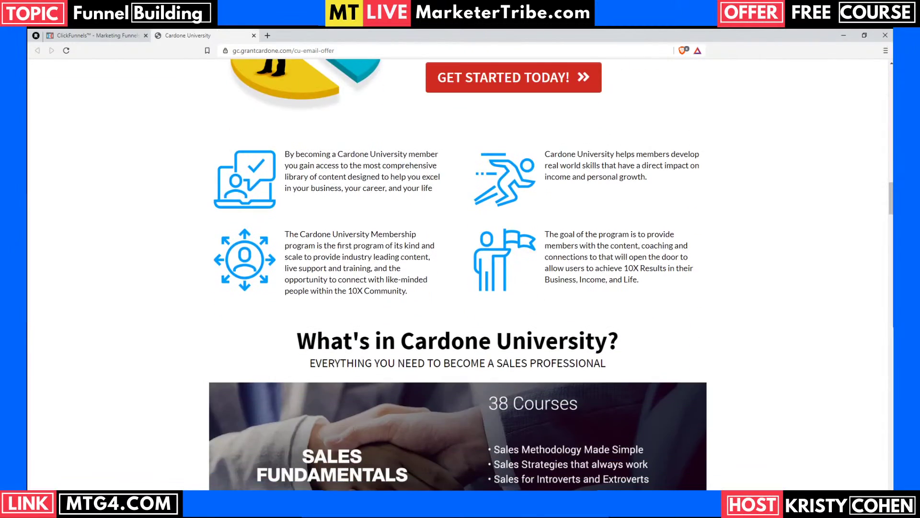
pyautogui.scroll(-20, 458, 273)
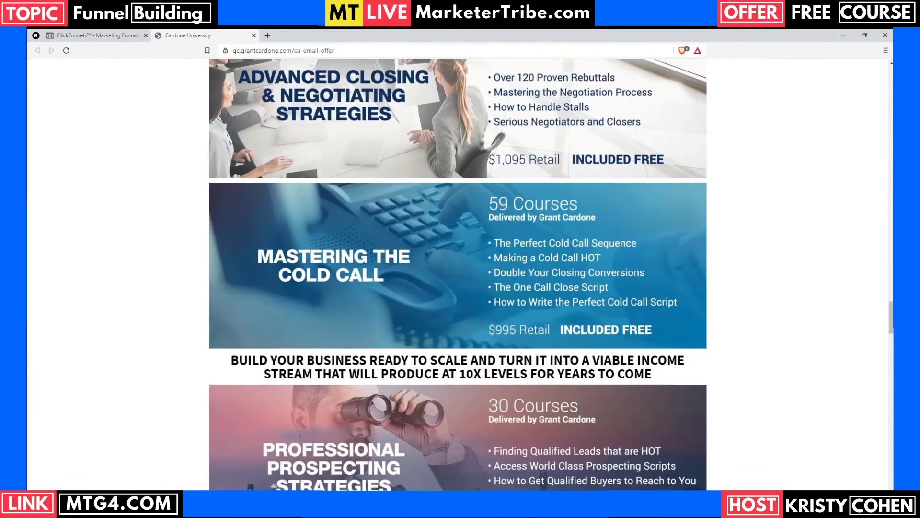
pyautogui.scroll(-20, 458, 273)
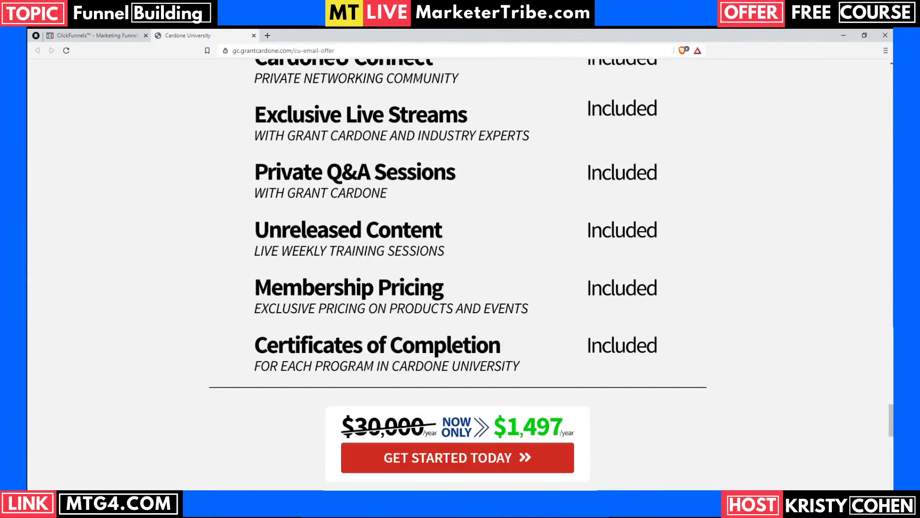
pyautogui.scroll(-7, 457, 273)
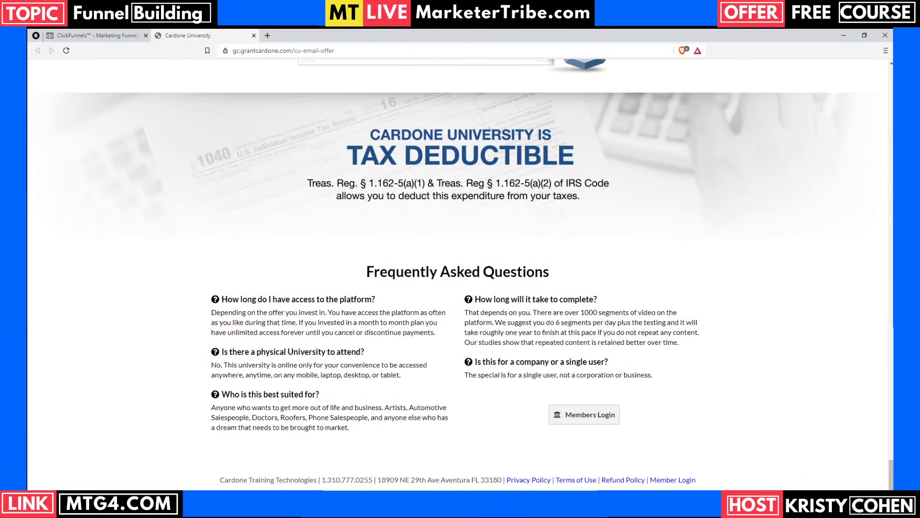
pyautogui.scroll(6, 458, 274)
pyautogui.scroll(15, 458, 274)
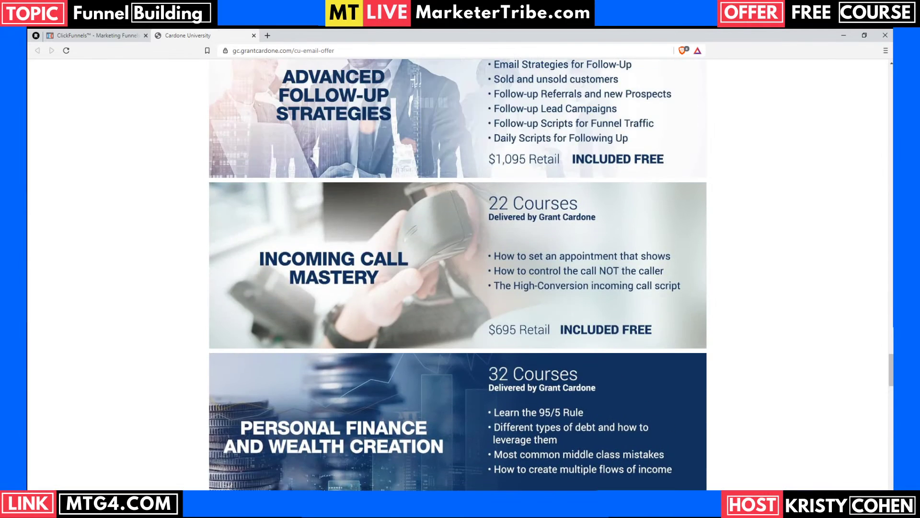
pyautogui.moveTo(891, 369); pyautogui.dragTo(891, 83)
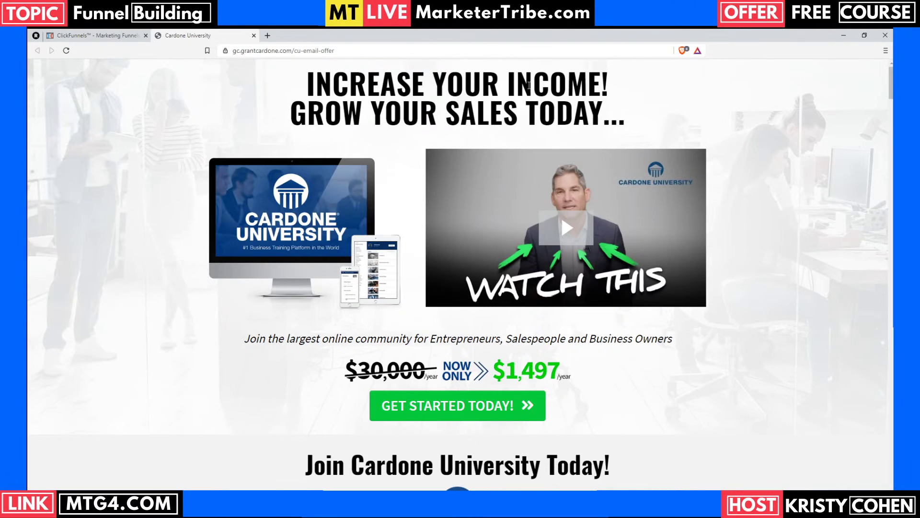
# Step: Open the funnel's Optin page for editing and set its SEO title to "Money University Homepage"
pyautogui.click(83, 37)
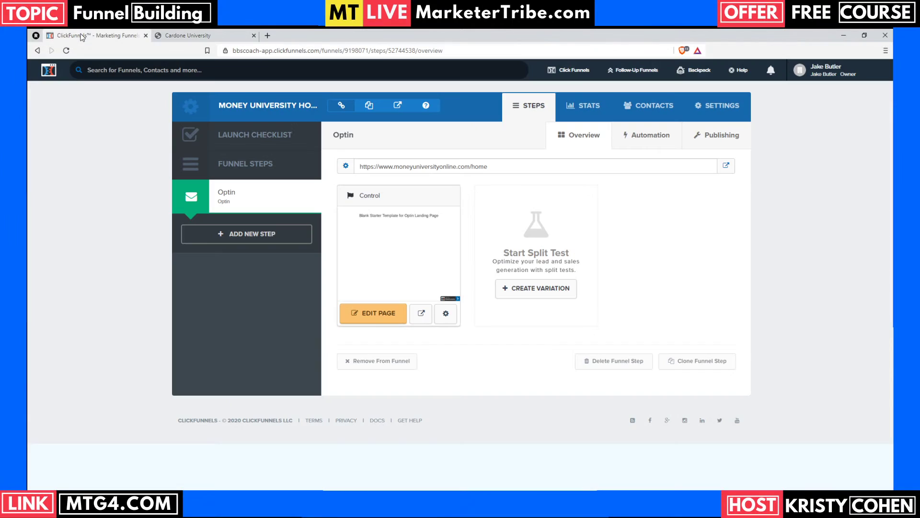
pyautogui.click(391, 310)
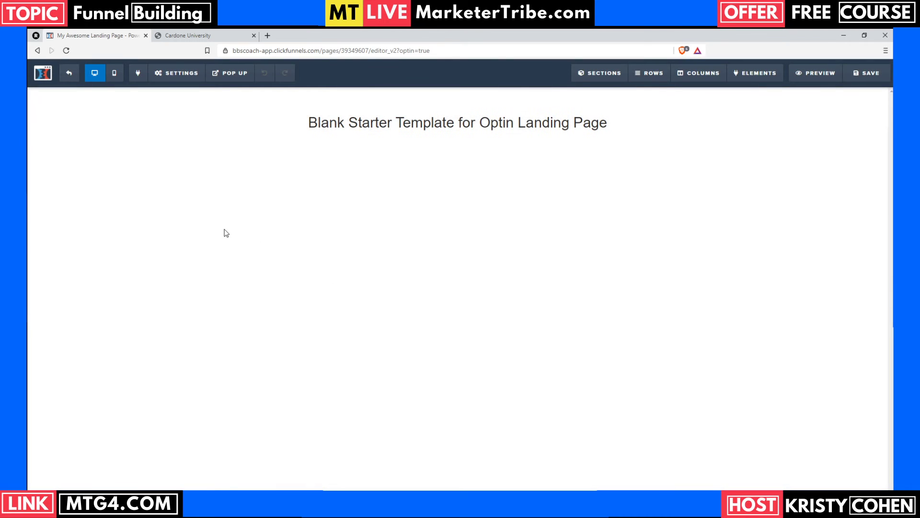
pyautogui.click(173, 75)
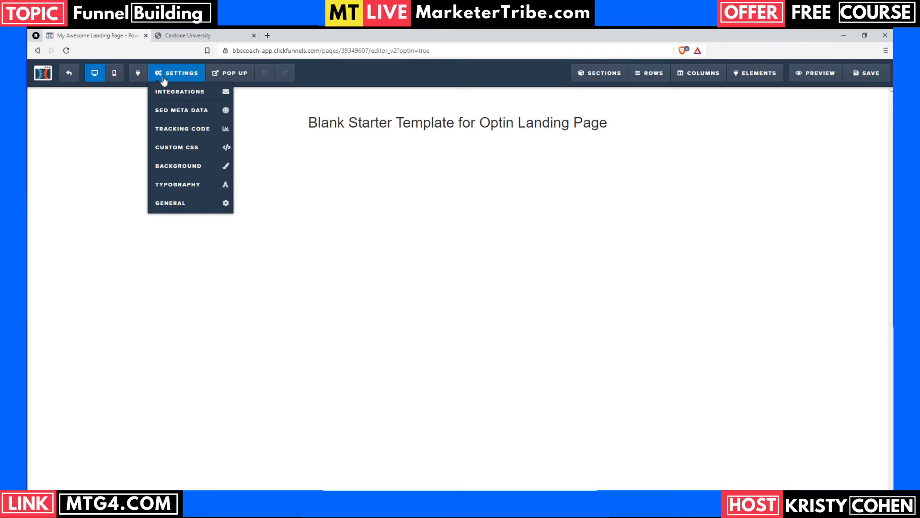
pyautogui.click(175, 111)
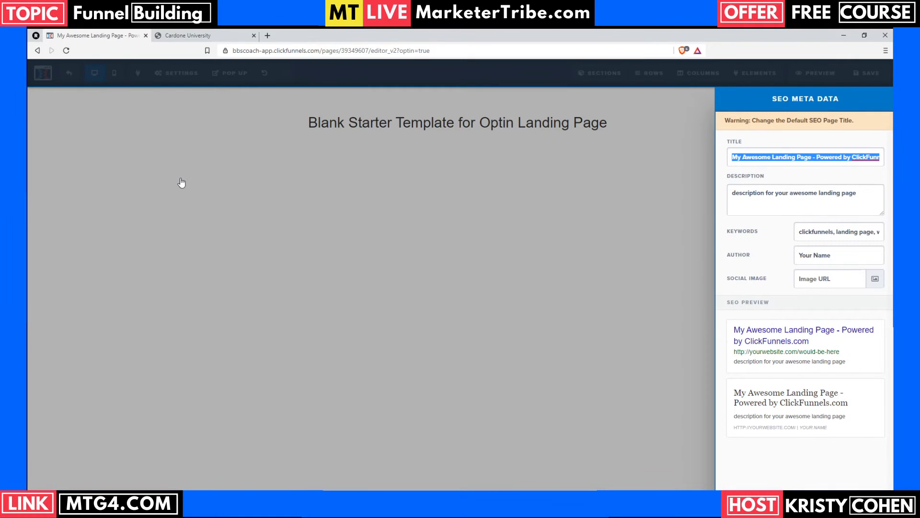
pyautogui.write('Money Unive')
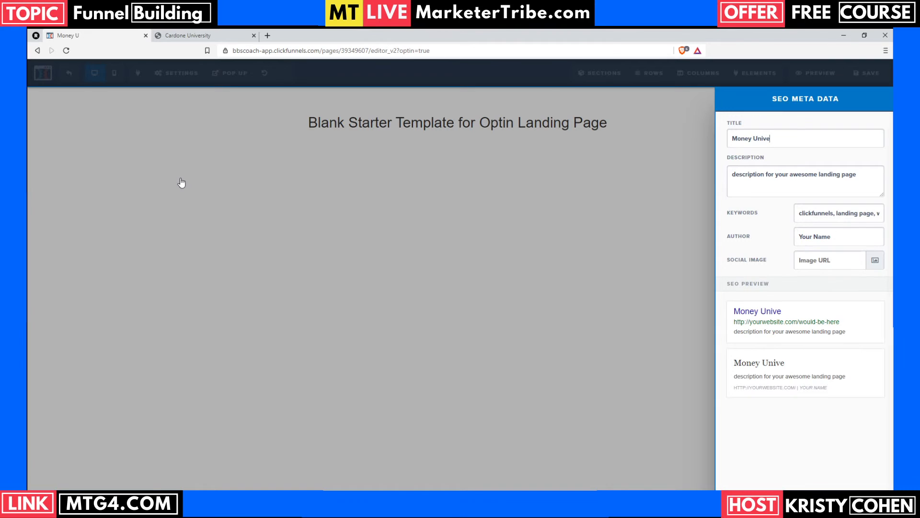
pyautogui.write('risity Homepage')
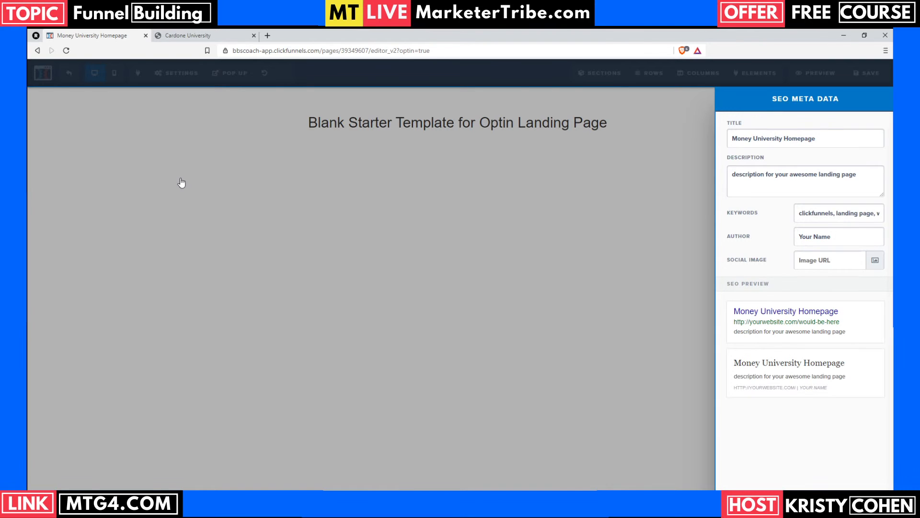
# Step: Clear the default SEO description and keywords, and set the author to "Money University"
pyautogui.tripleClick(821, 174)
pyautogui.press('BackSpace')
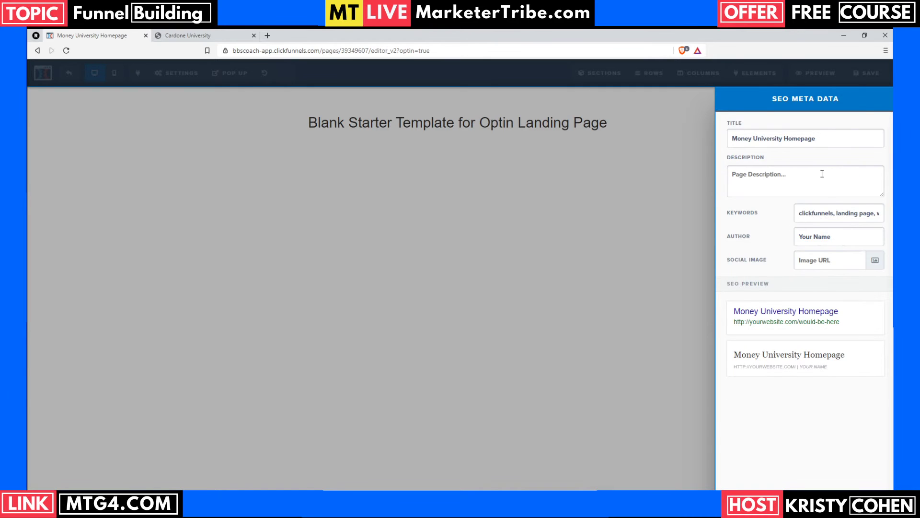
pyautogui.tripleClick(826, 217)
pyautogui.press('BackSpace')
pyautogui.tripleClick(813, 242)
pyautogui.write('Money Univeris')
pyautogui.press('BackSpace')
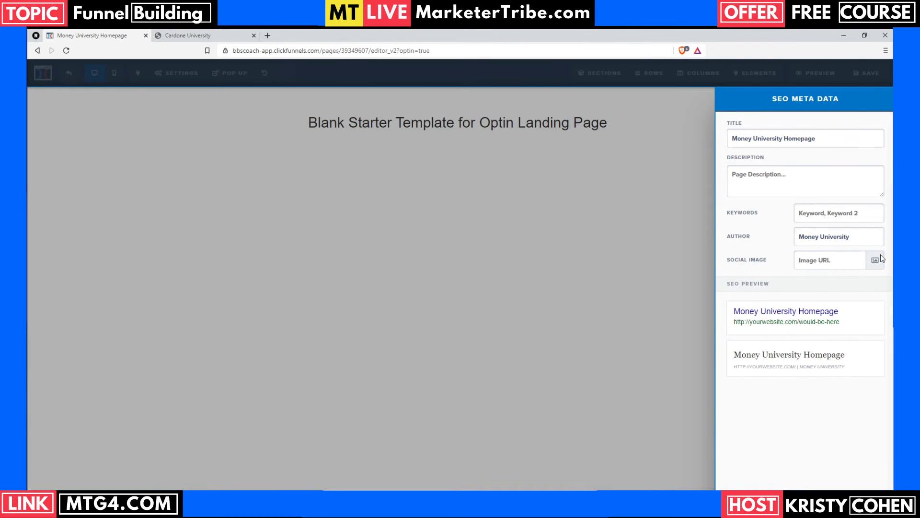
# Step: Set the SEO social image to the white-background Money University logo from the uploaded image library, and save the page
pyautogui.click(875, 260)
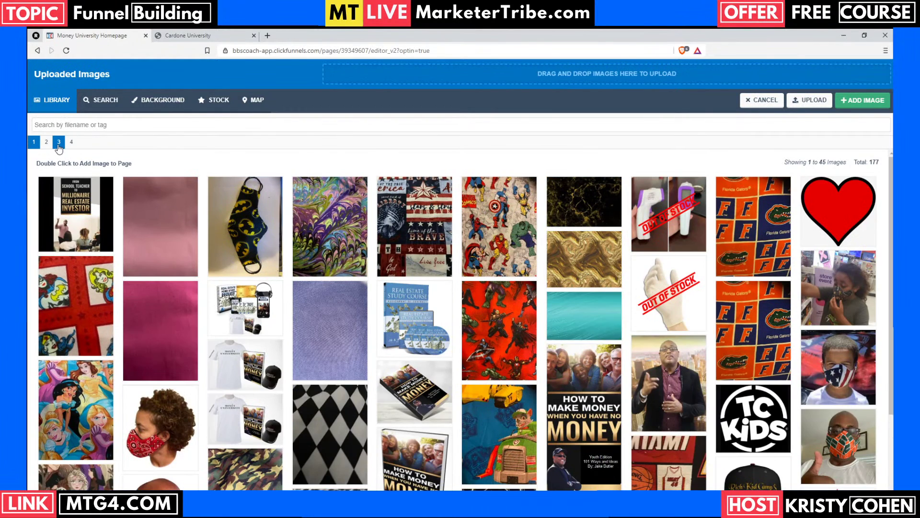
pyautogui.click(59, 142)
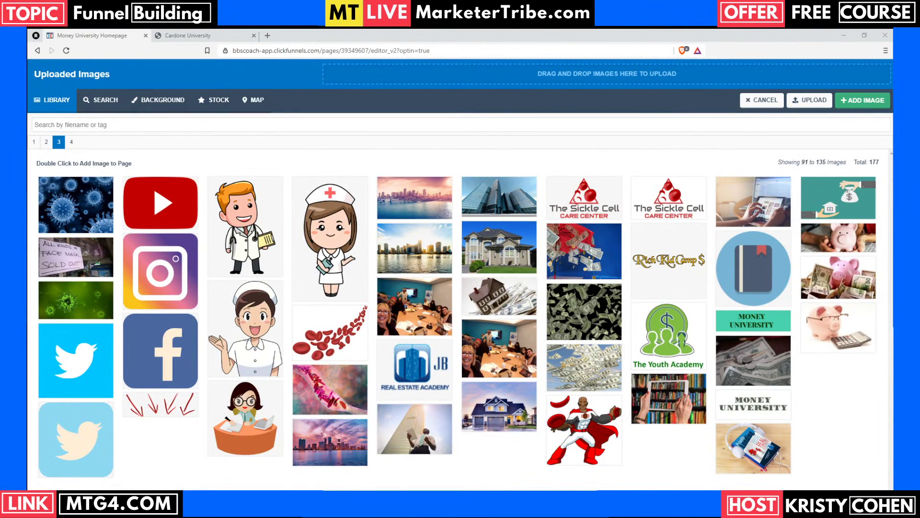
pyautogui.click(46, 142)
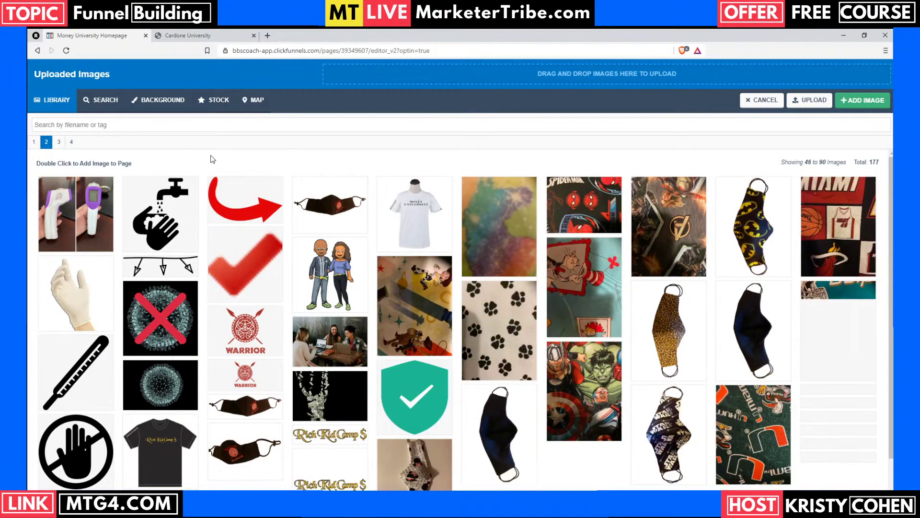
pyautogui.scroll(-2, 555, 388)
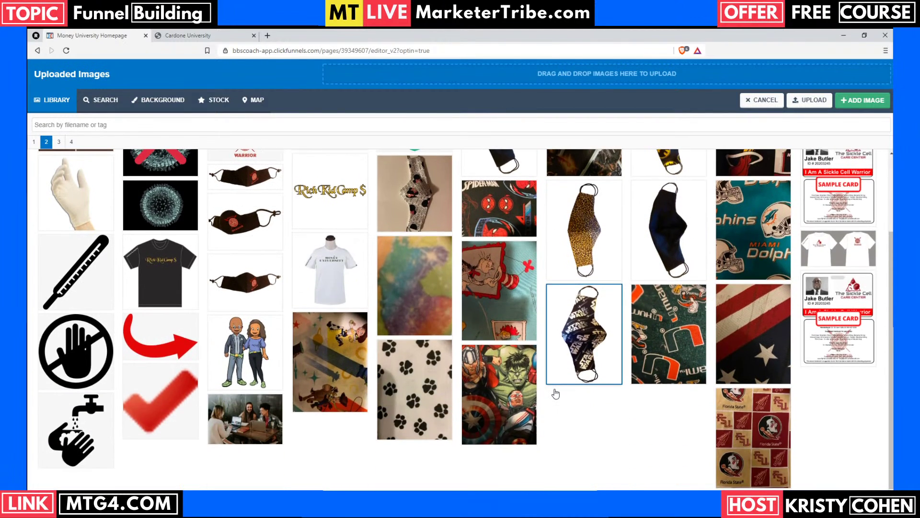
pyautogui.scroll(2, 556, 392)
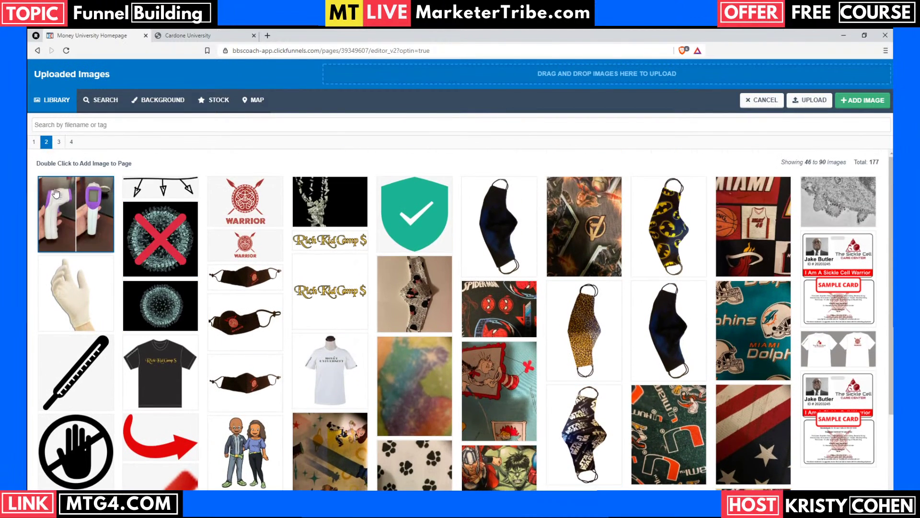
pyautogui.click(72, 142)
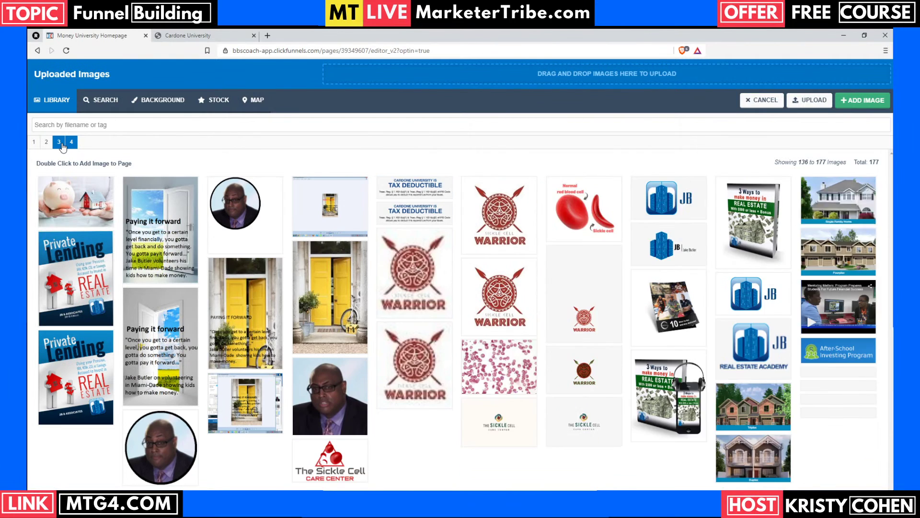
pyautogui.click(59, 142)
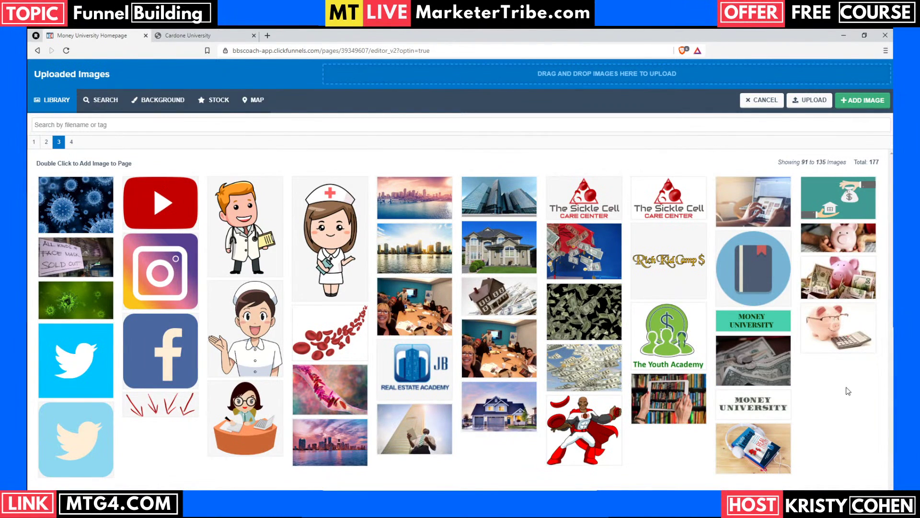
pyautogui.doubleClick(777, 414)
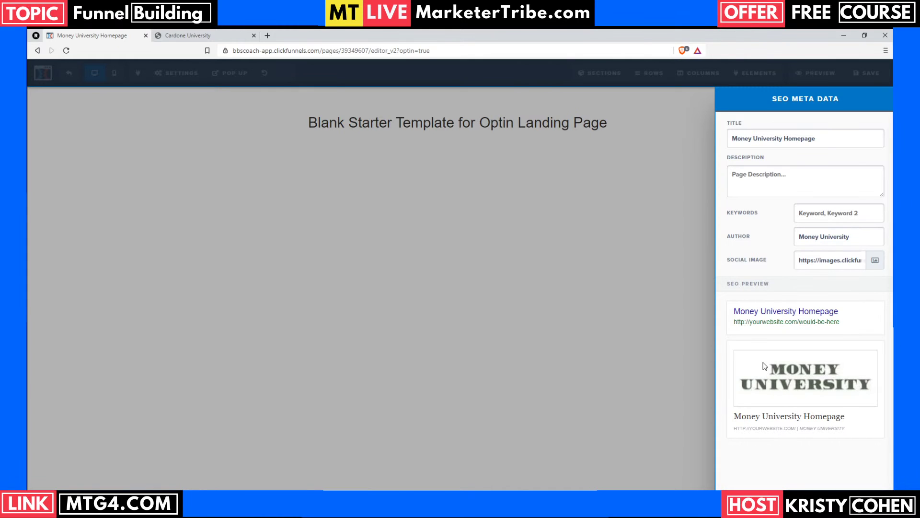
pyautogui.click(635, 356)
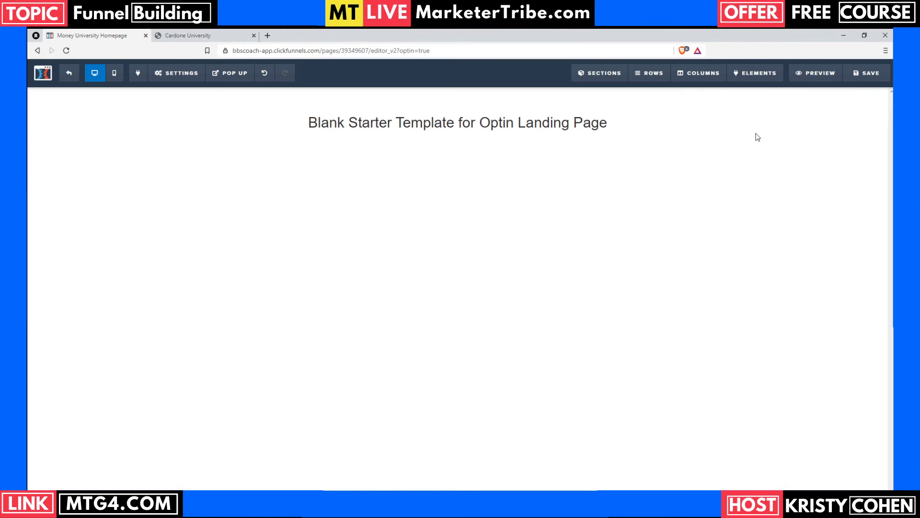
pyautogui.click(867, 75)
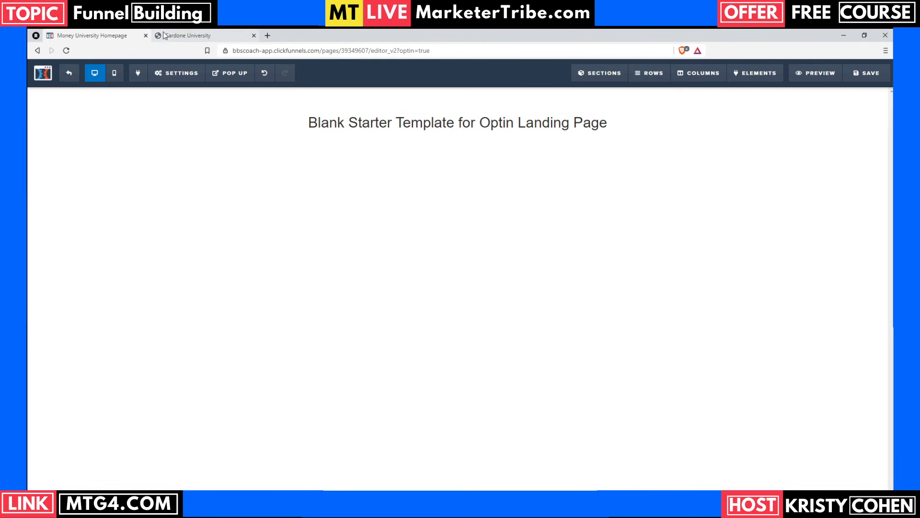
# Step: Replace the template headline with "GROW YOUR OWN REAL ESTATE BUSINESS" in bold, using the Cardone University headline as reference
pyautogui.click(178, 73)
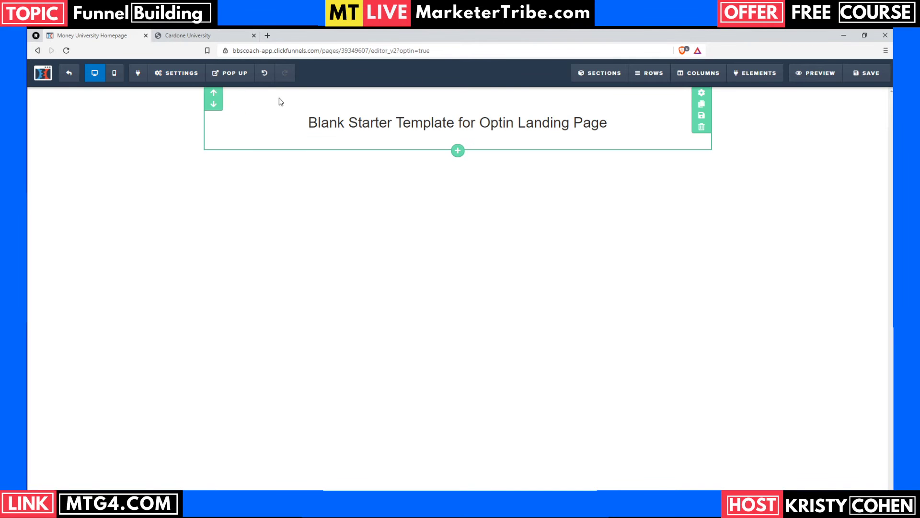
pyautogui.click(204, 38)
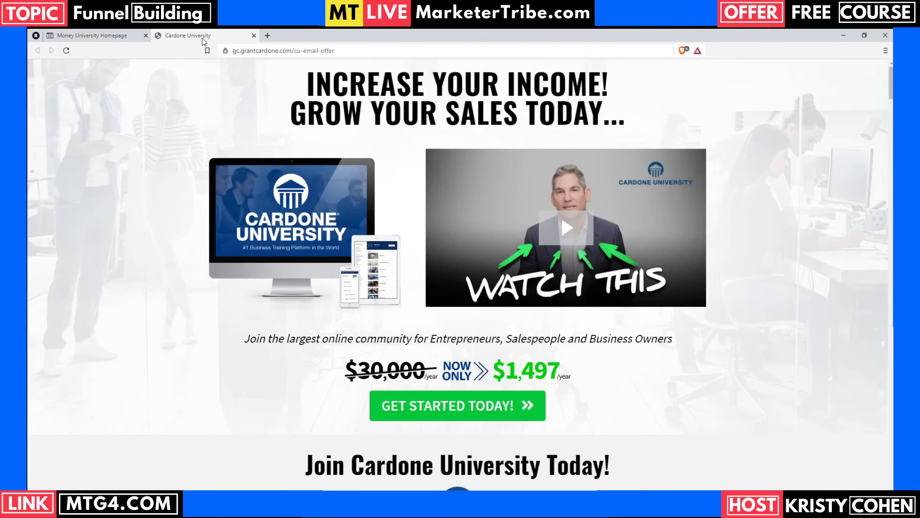
pyautogui.click(101, 36)
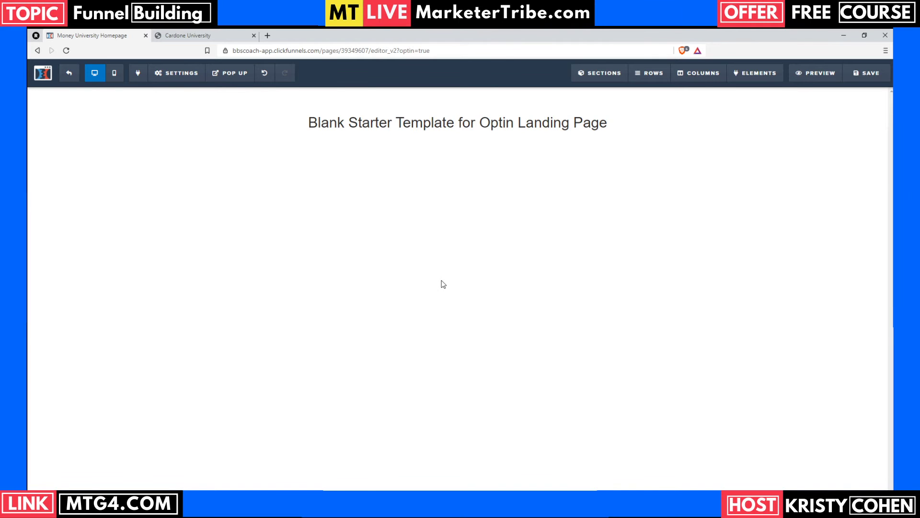
pyautogui.click(202, 37)
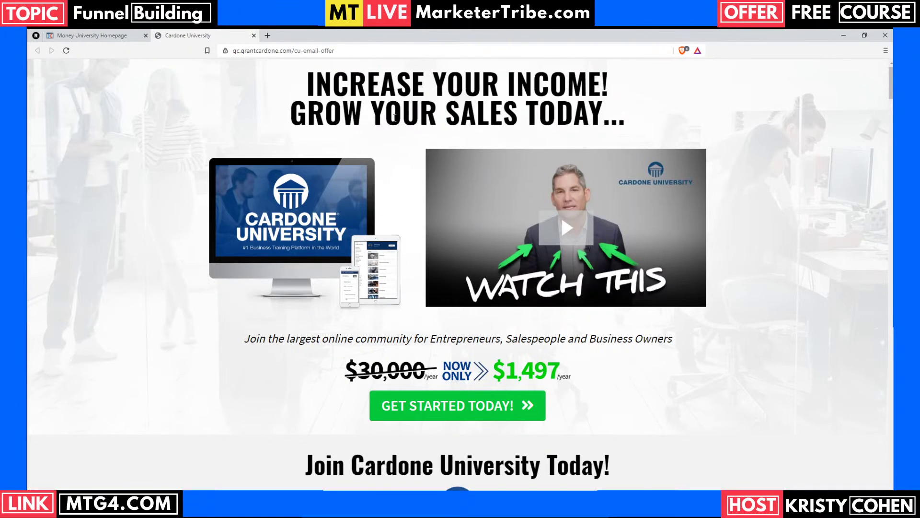
pyautogui.click(114, 40)
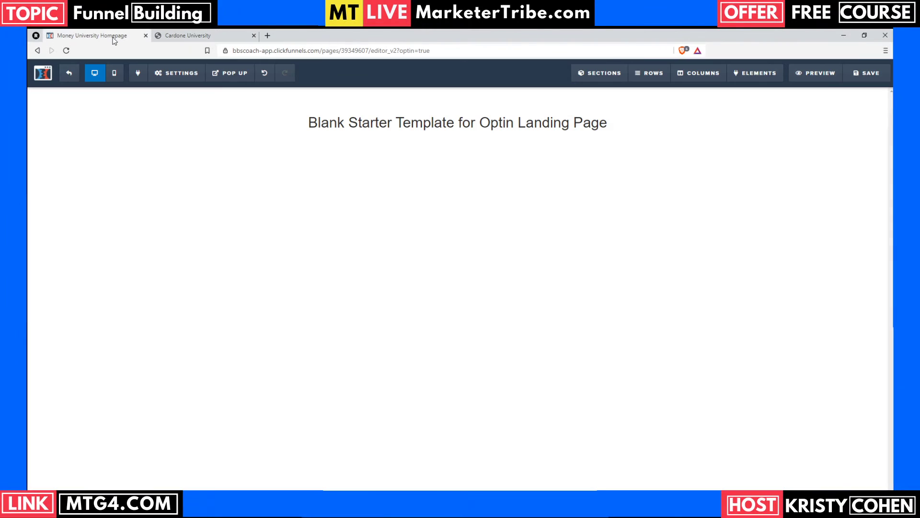
pyautogui.tripleClick(559, 120)
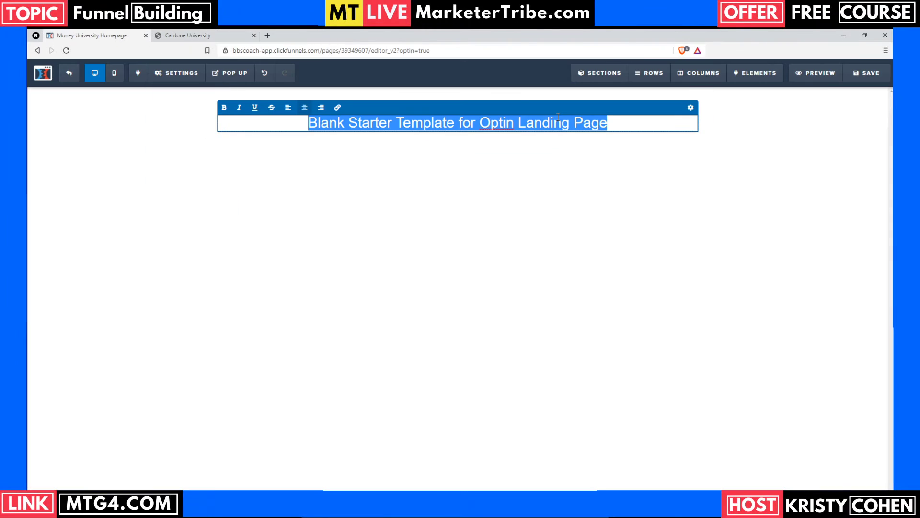
pyautogui.write('GROW')
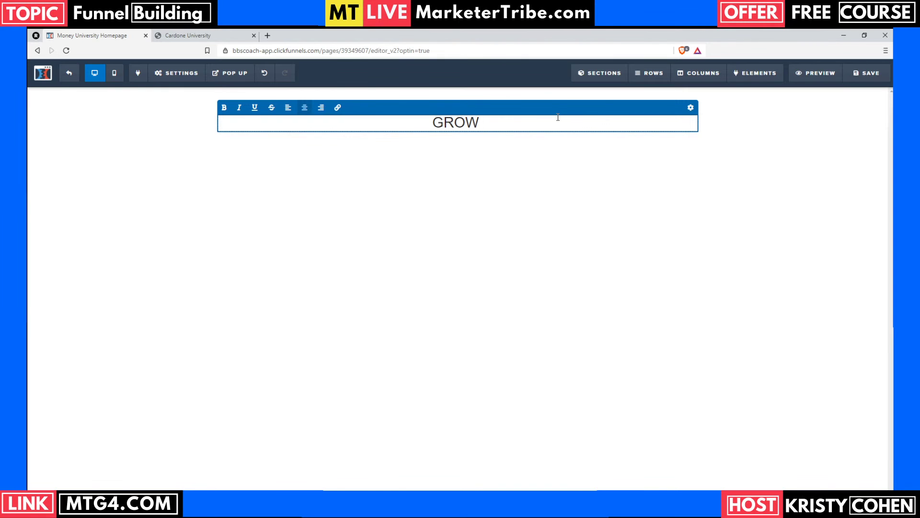
pyautogui.hotkey('ctrl', 'a')
pyautogui.hotkey('ctrl', 'b')
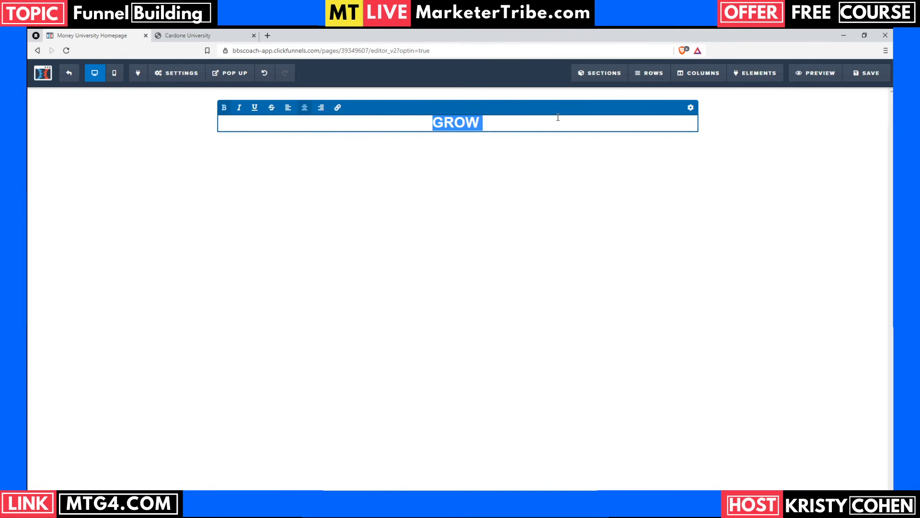
pyautogui.click(558, 117)
pyautogui.write('YOU')
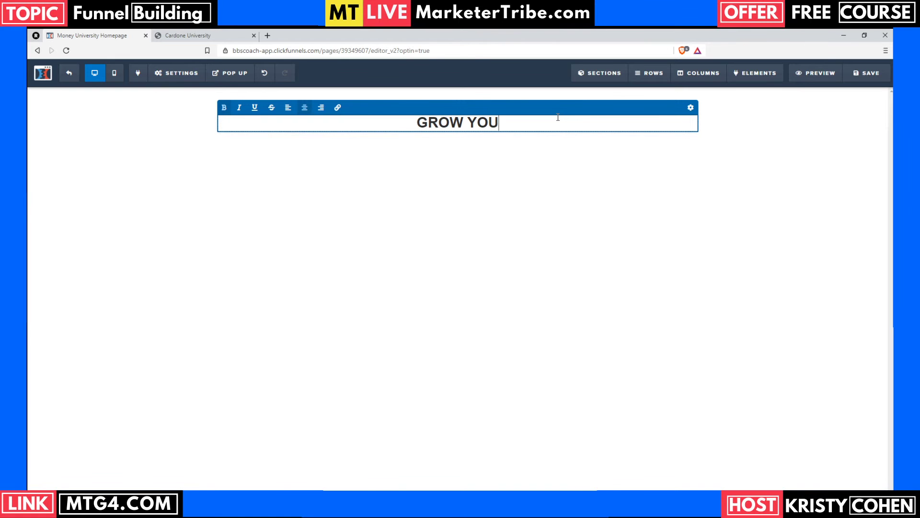
pyautogui.write('R')
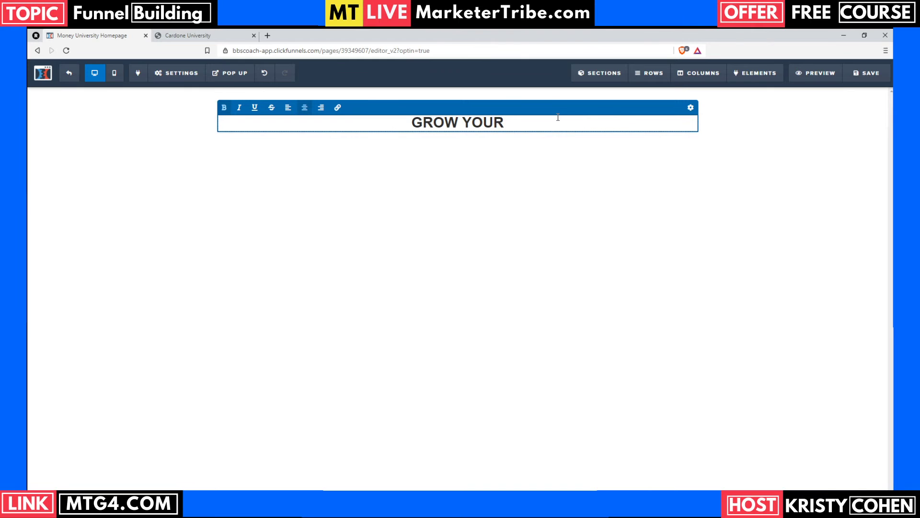
pyautogui.write(' OWN REAL ES')
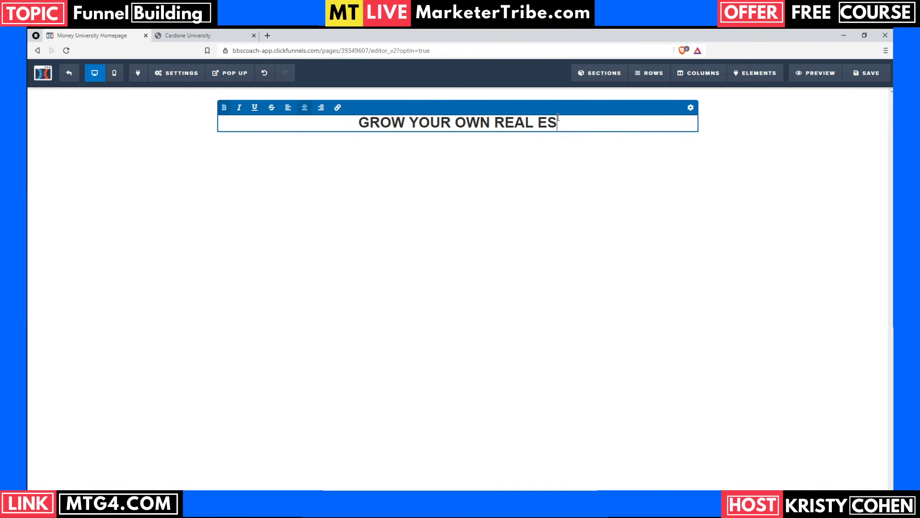
pyautogui.write('TATE BUSINESS')
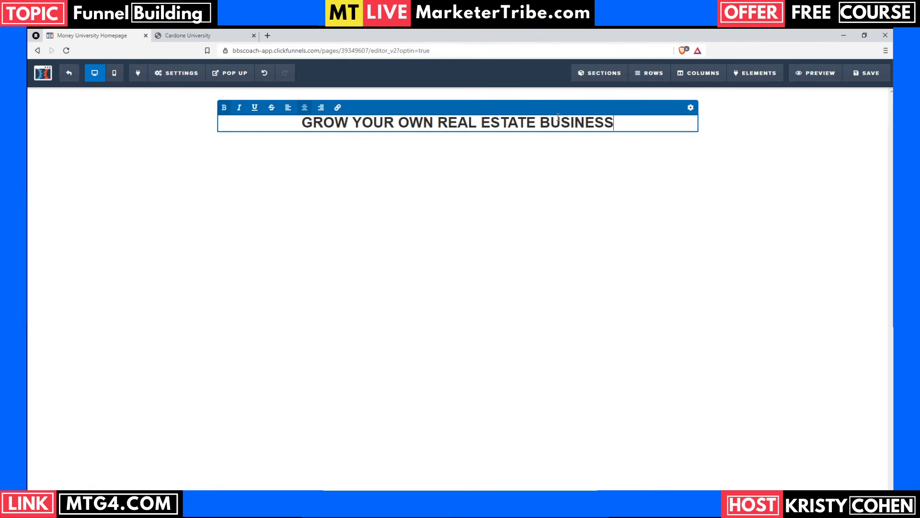
# Step: Set the headline's font to Montserrat at size 48 and save the page
pyautogui.click(691, 109)
pyautogui.click(830, 168)
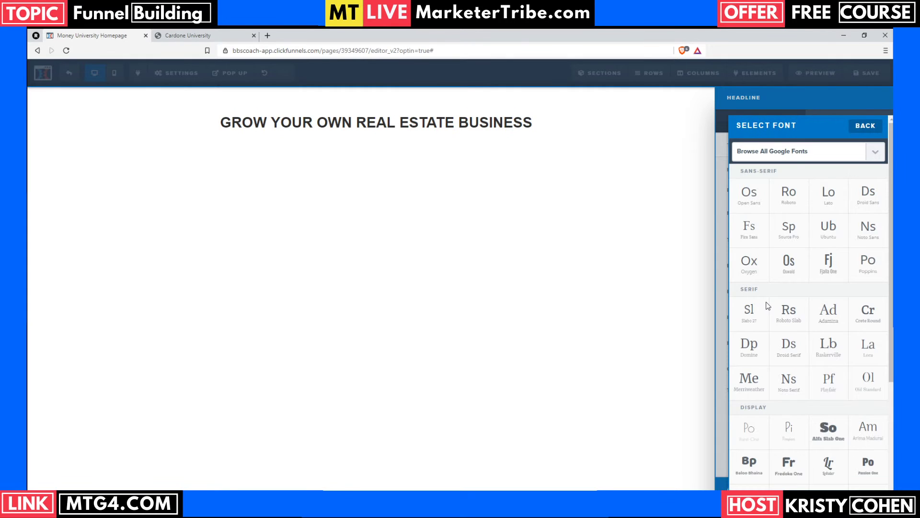
pyautogui.click(761, 249)
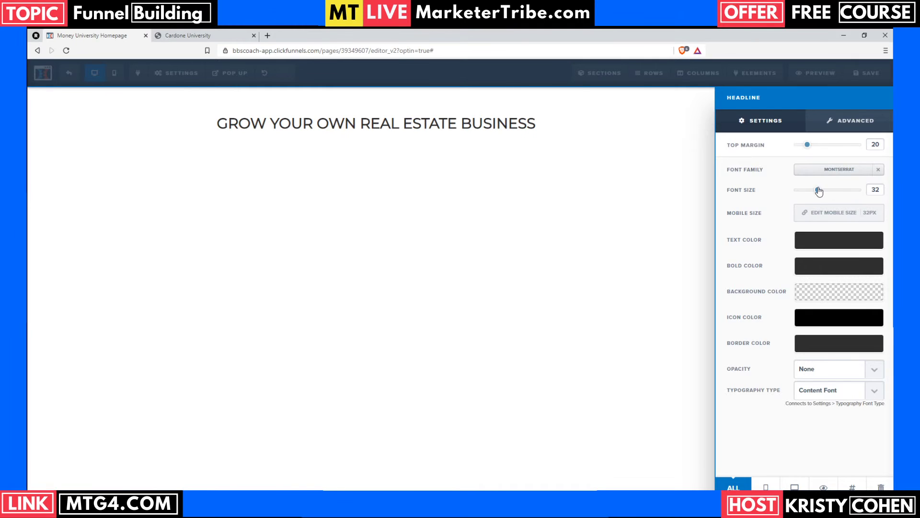
pyautogui.moveTo(819, 191); pyautogui.dragTo(836, 197)
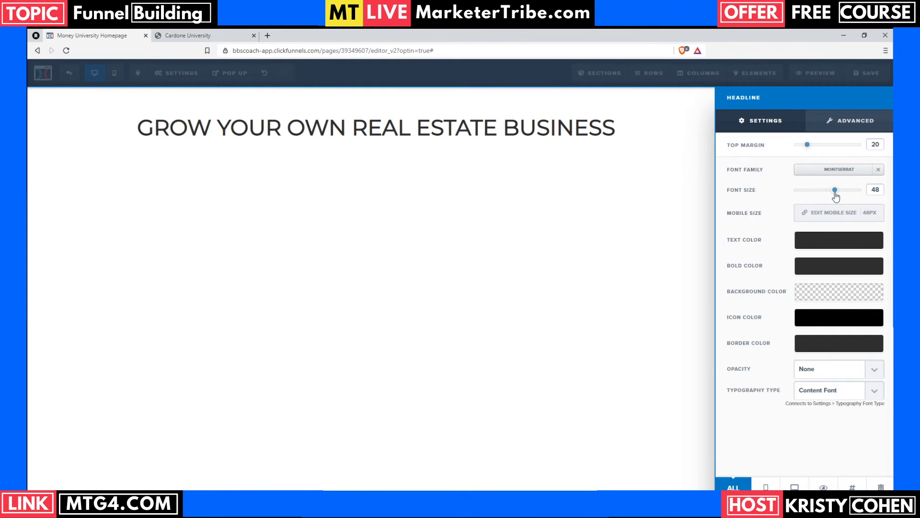
pyautogui.click(581, 205)
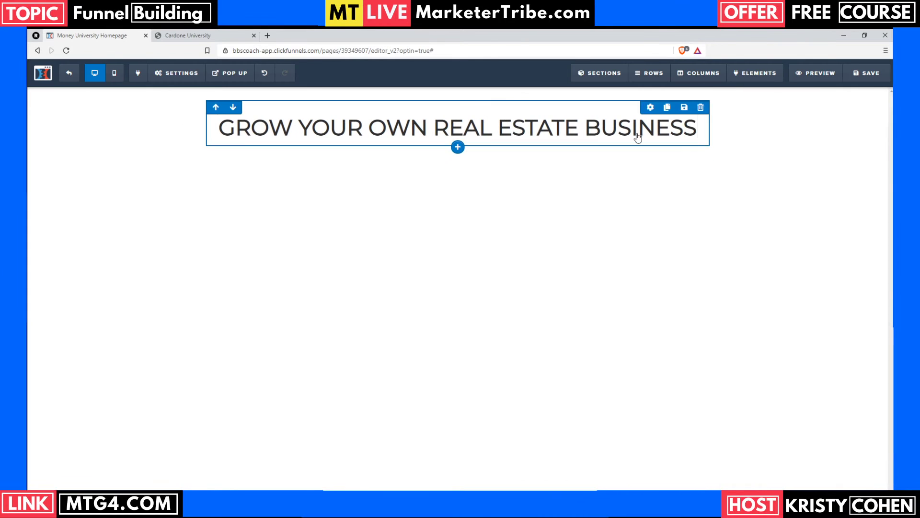
pyautogui.click(861, 80)
# Step: Add a two-column row below the headline and make its left column narrower than the right, following the Cardone University layout
pyautogui.click(193, 35)
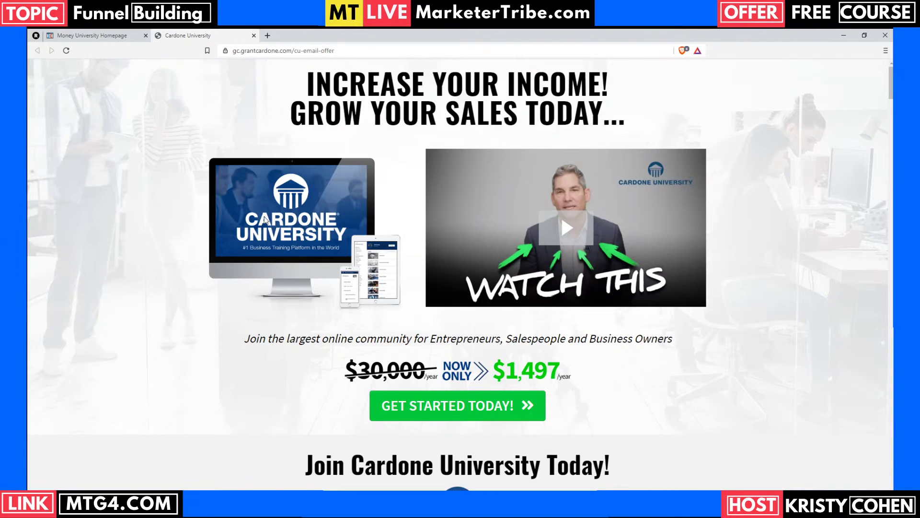
pyautogui.click(94, 35)
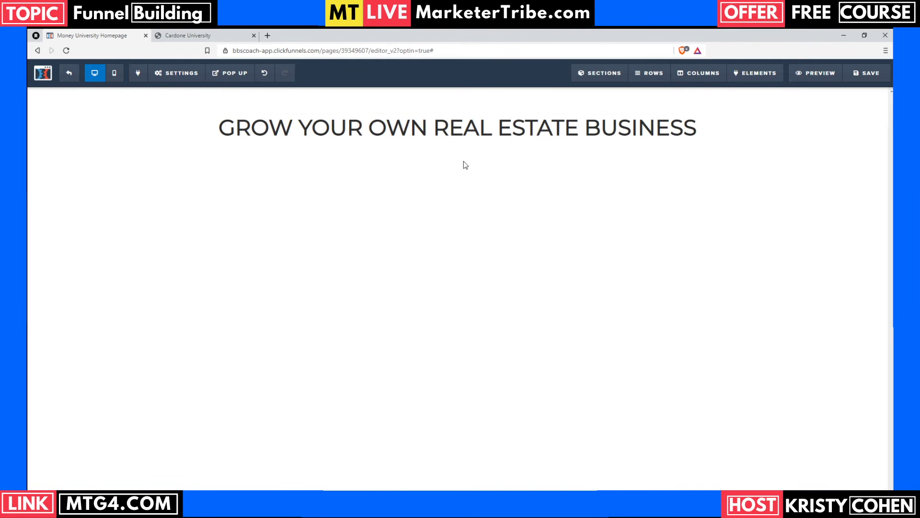
pyautogui.click(458, 148)
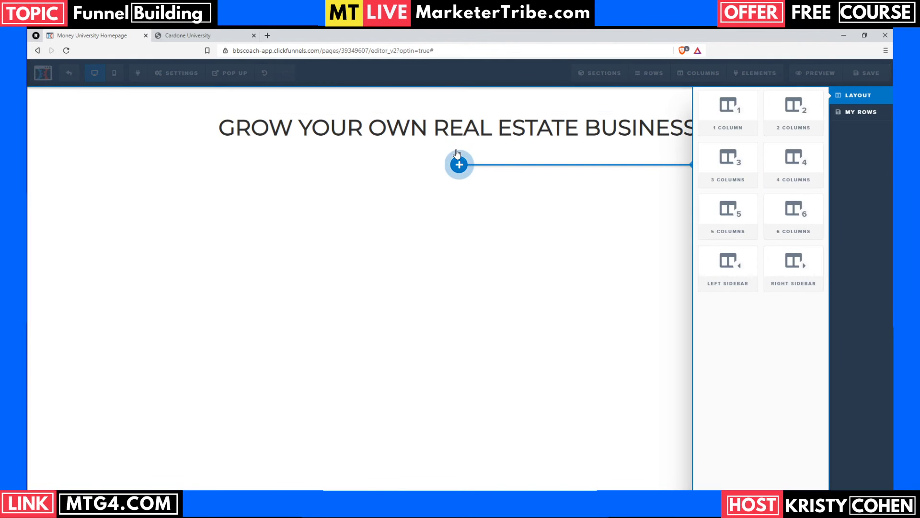
pyautogui.click(801, 125)
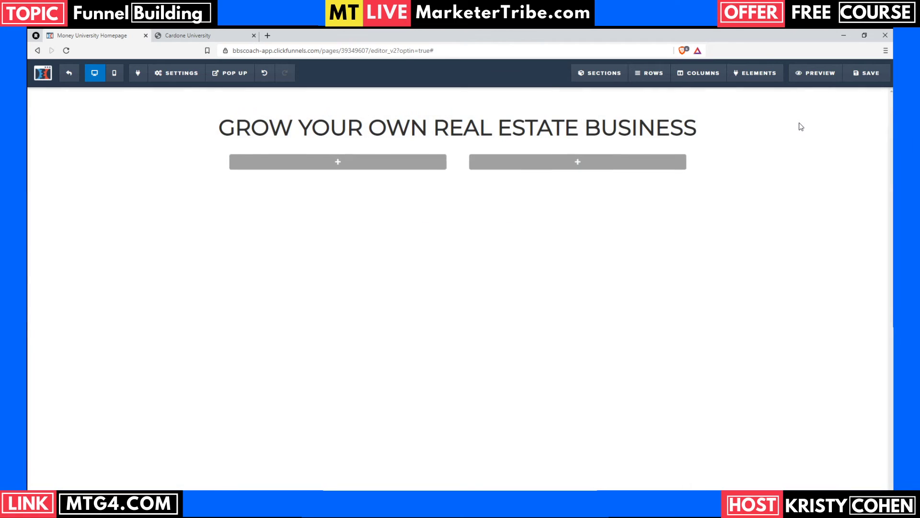
pyautogui.click(186, 39)
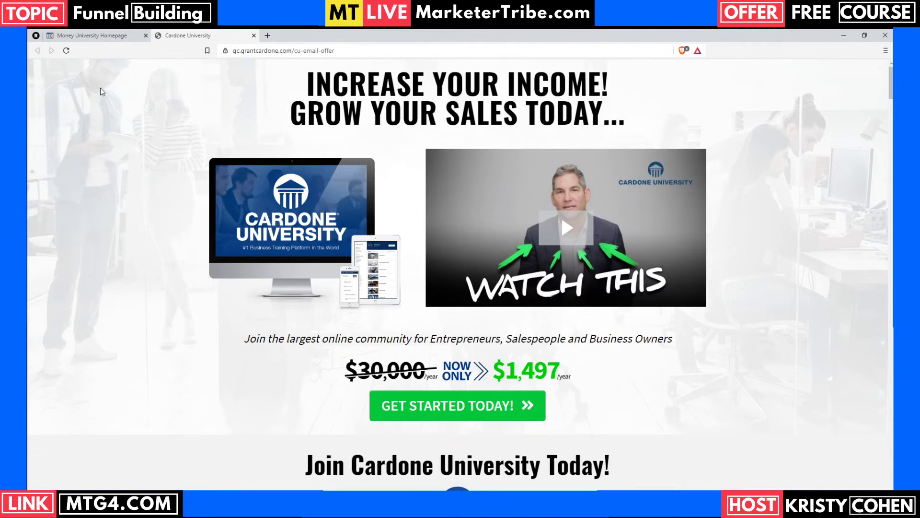
pyautogui.click(89, 40)
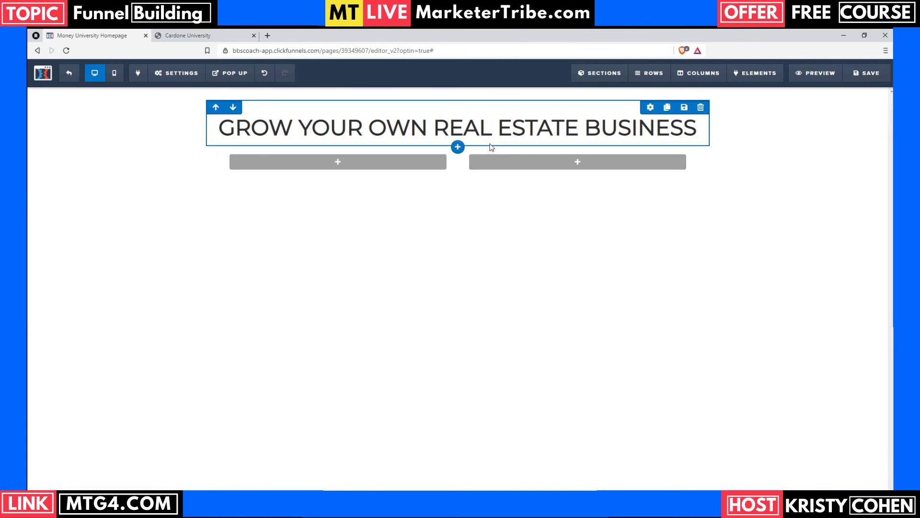
pyautogui.moveTo(459, 164); pyautogui.dragTo(440, 167)
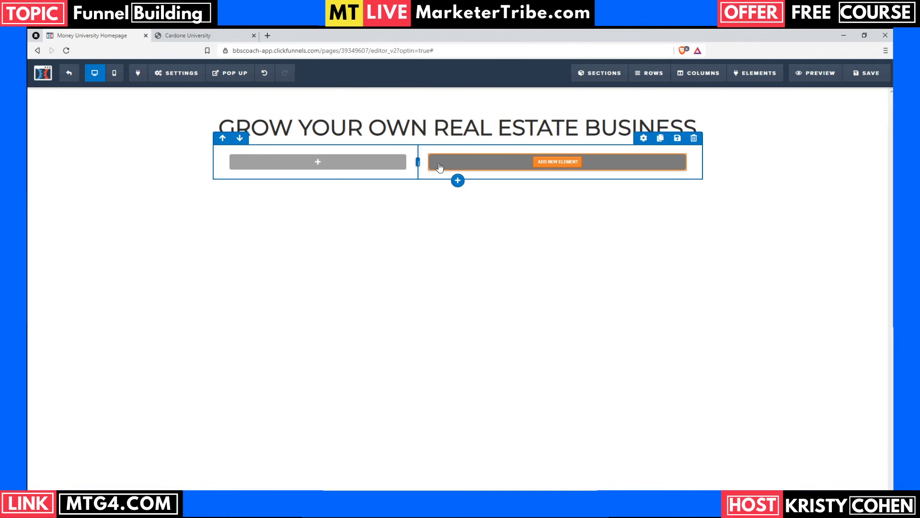
# Step: Add a video element to the row's right column and an image element to its left column
pyautogui.click(590, 162)
pyautogui.write('VI')
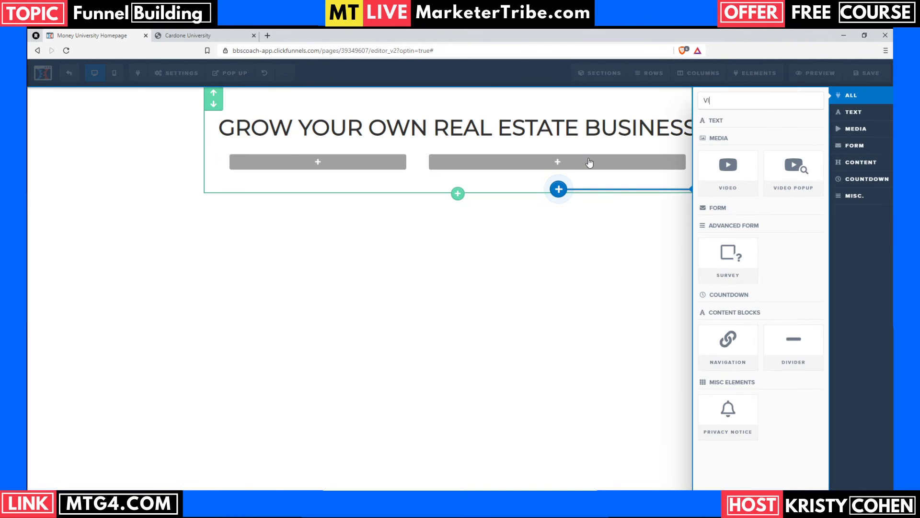
pyautogui.click(733, 182)
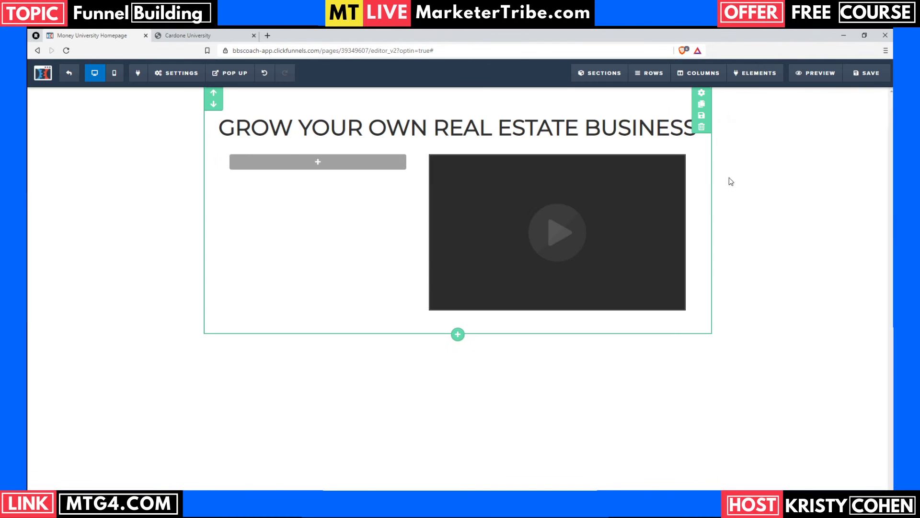
pyautogui.click(349, 163)
pyautogui.write('IM')
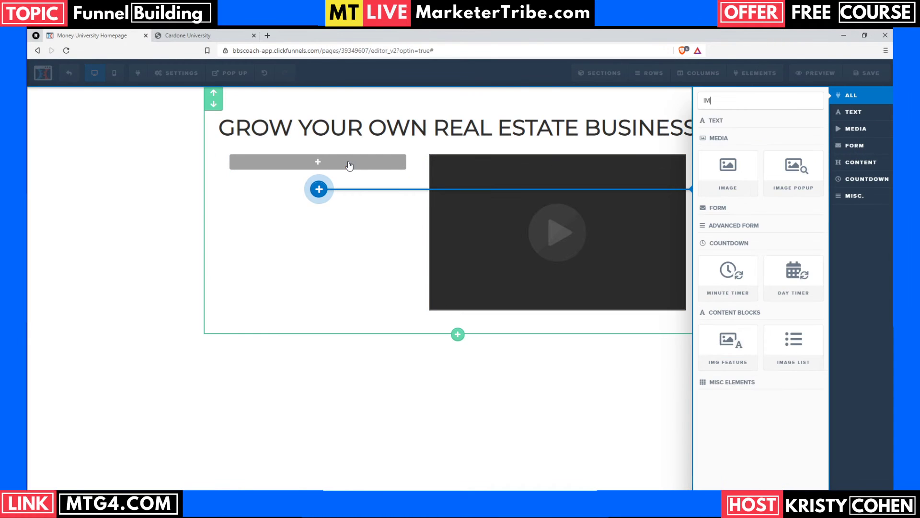
pyautogui.click(733, 174)
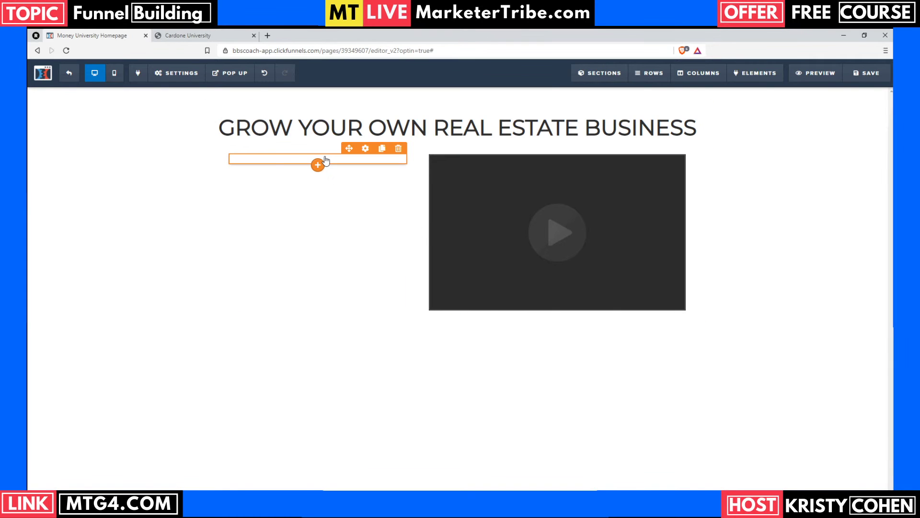
# Step: Set the left column's image to the Money University T-shirt, book and cap picture with a top margin of 25, and save the page
pyautogui.click(365, 158)
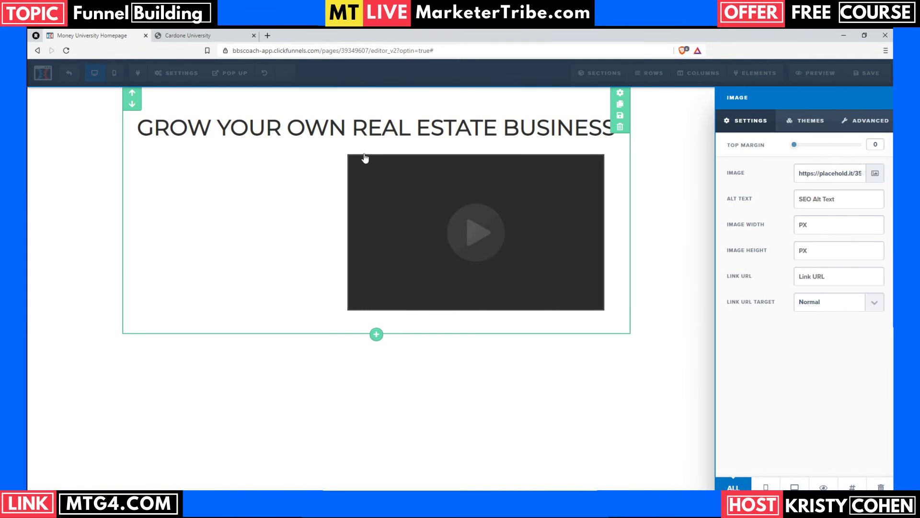
pyautogui.click(874, 177)
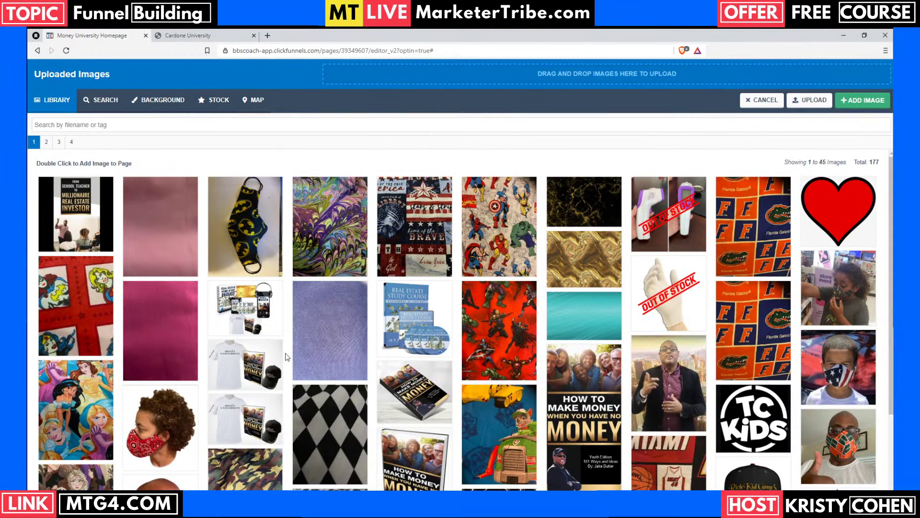
pyautogui.doubleClick(250, 365)
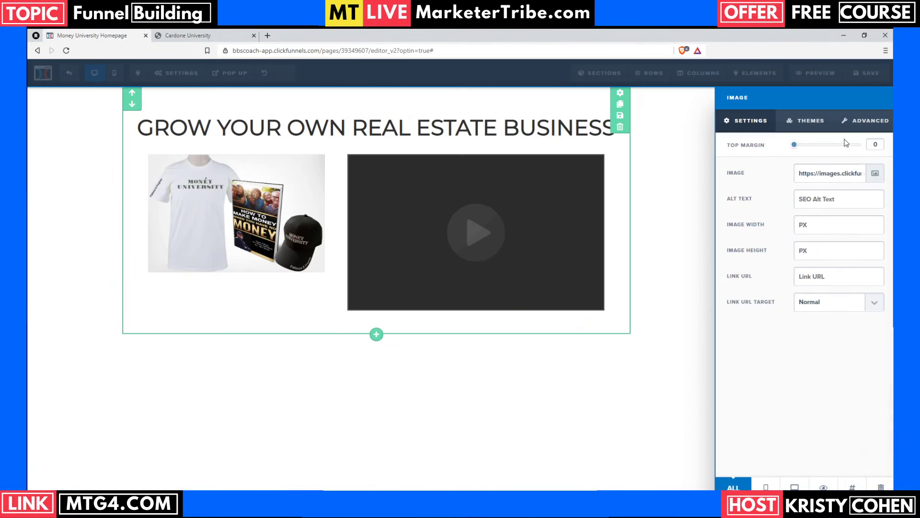
pyautogui.moveTo(795, 144); pyautogui.dragTo(814, 157)
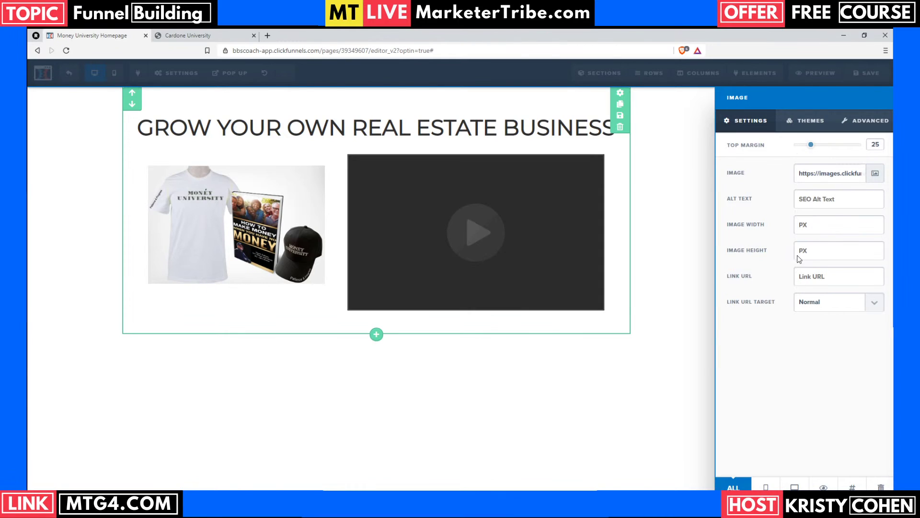
pyautogui.click(607, 204)
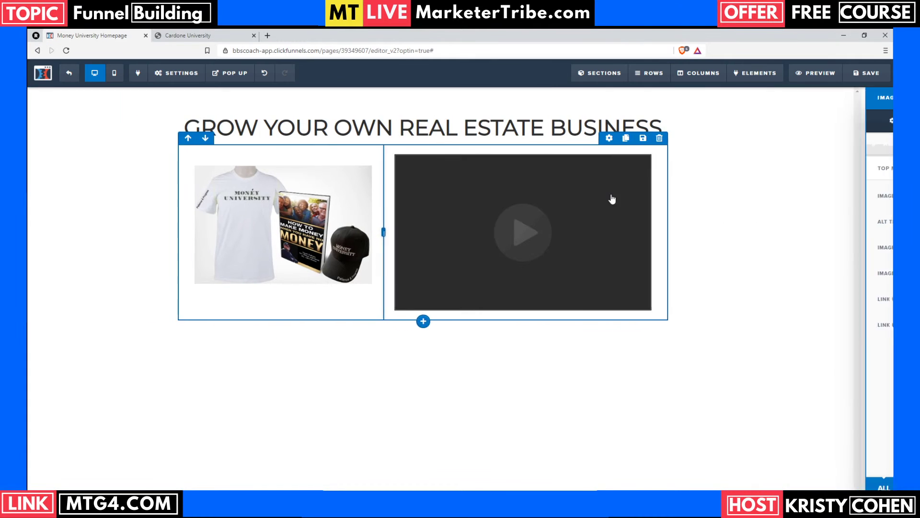
pyautogui.click(867, 73)
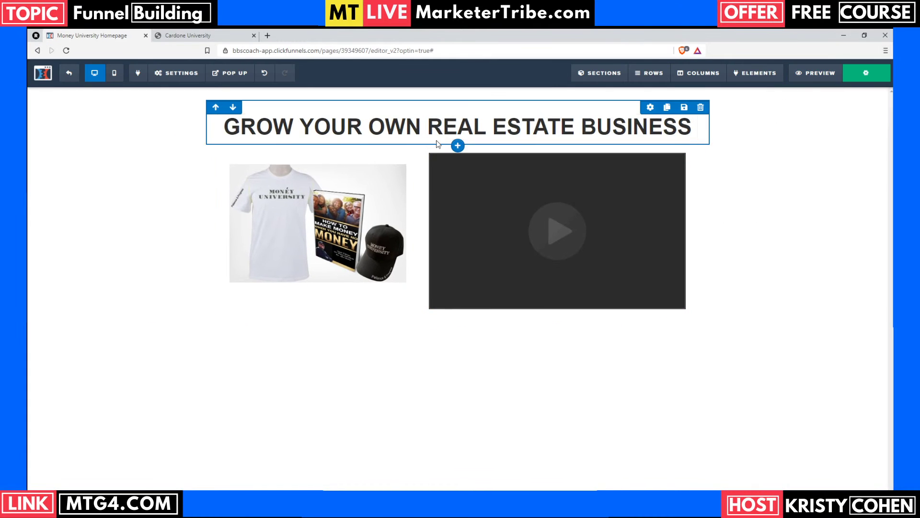
pyautogui.click(218, 37)
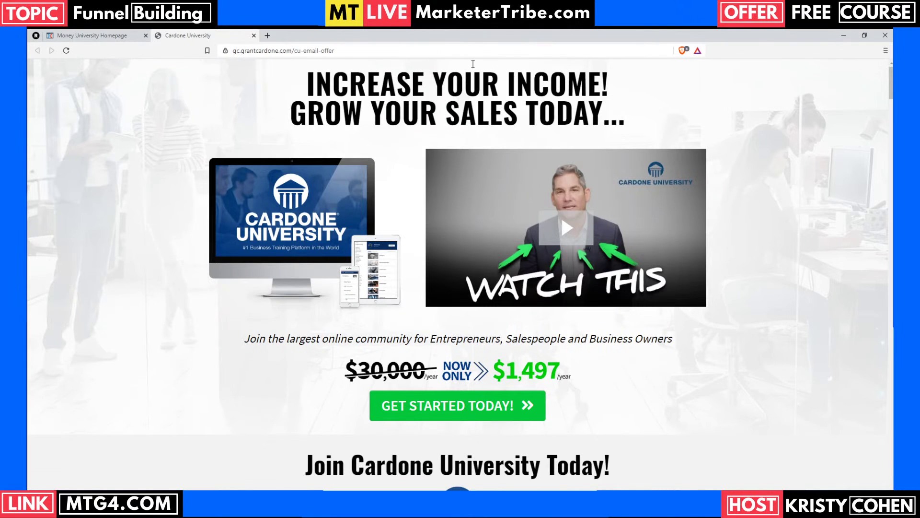
pyautogui.click(84, 35)
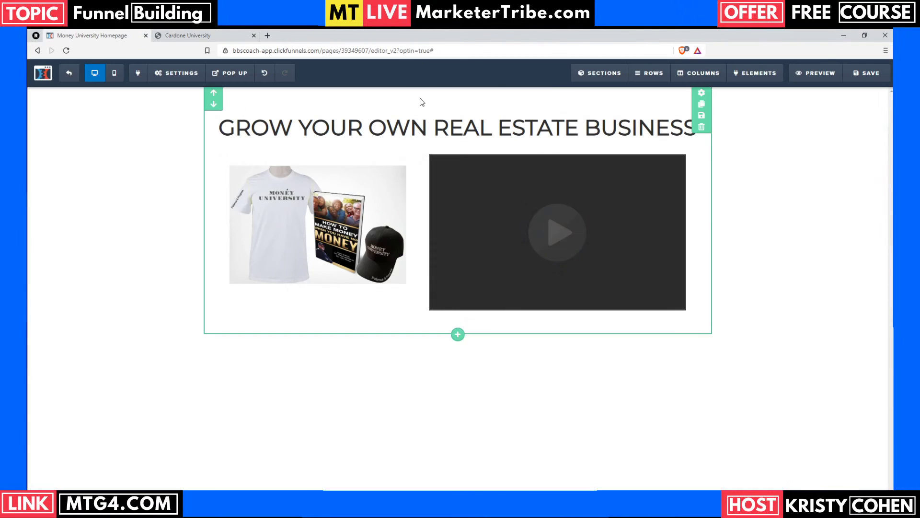
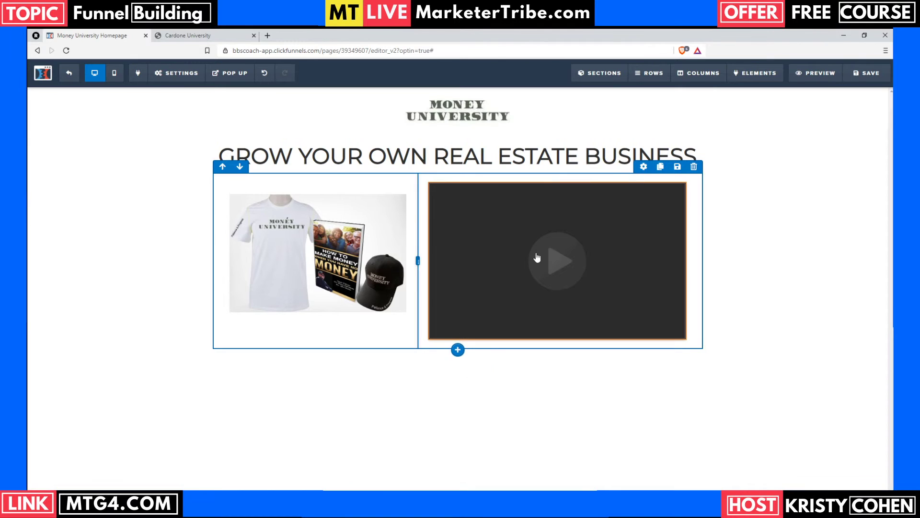
# Step: Add a one-column row below the image and video row and place a sub-headline element in it
pyautogui.click(457, 354)
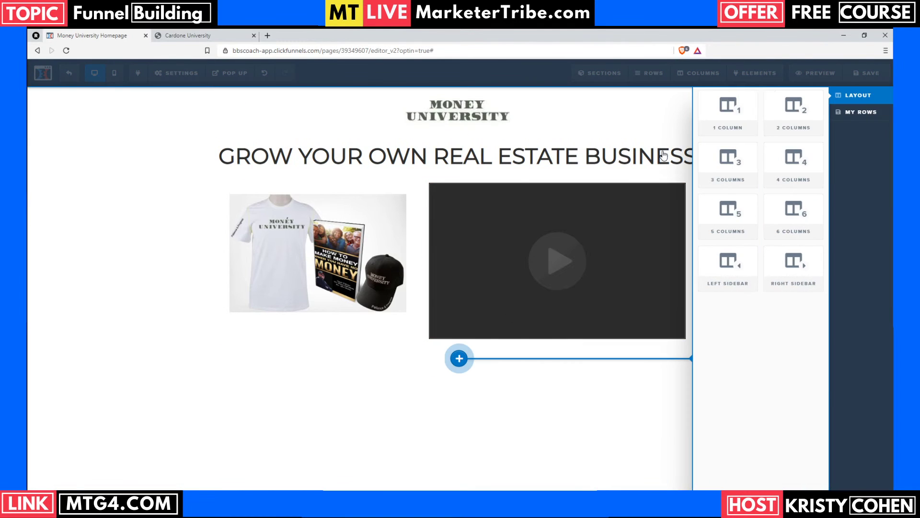
pyautogui.click(728, 113)
pyautogui.click(550, 368)
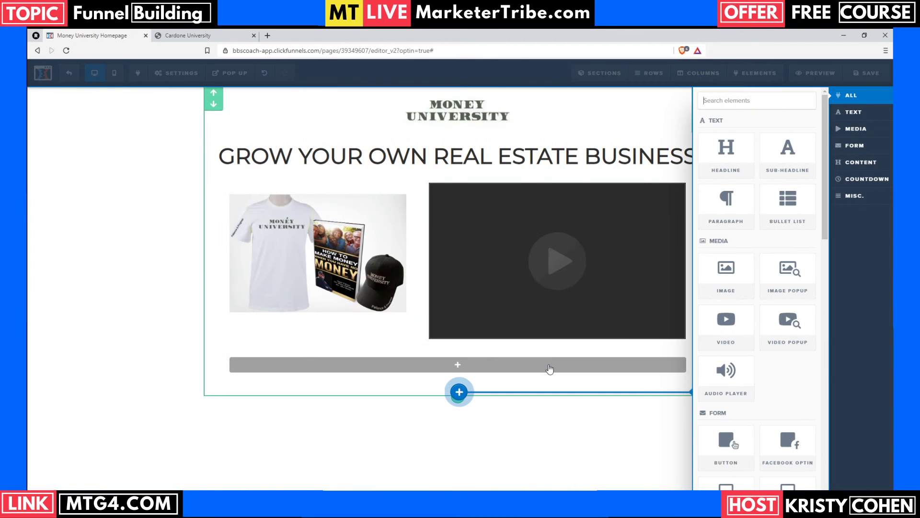
pyautogui.write('su')
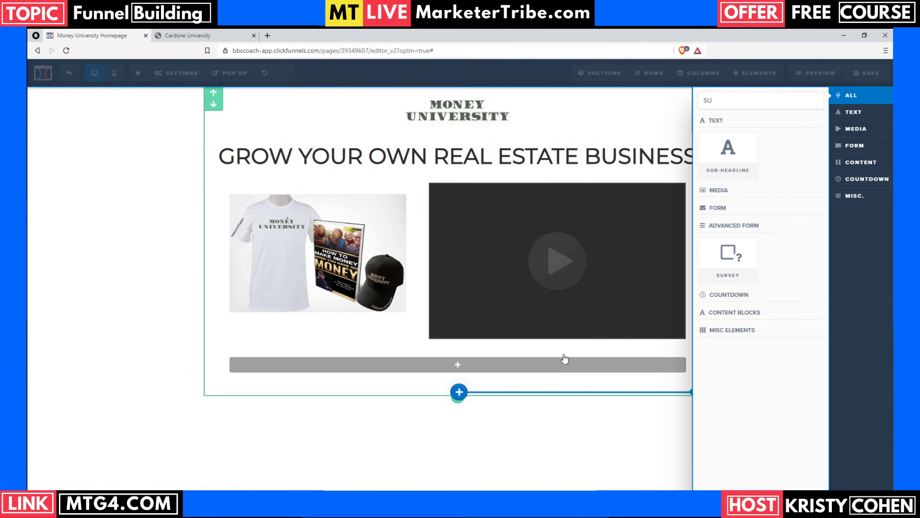
pyautogui.click(757, 138)
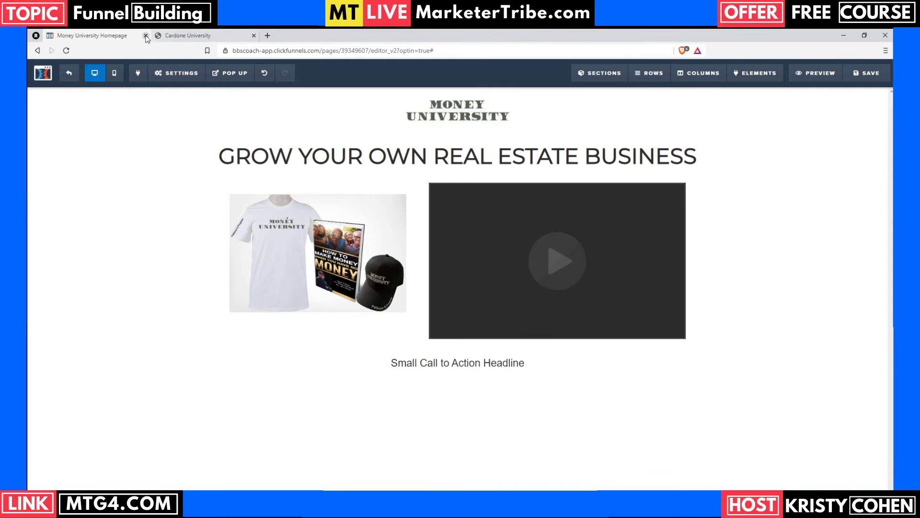
# Step: Replace the sub-headline text with "Join the premier training program for real estate investors and business owners", modelled on the Cardone University tagline
pyautogui.click(179, 37)
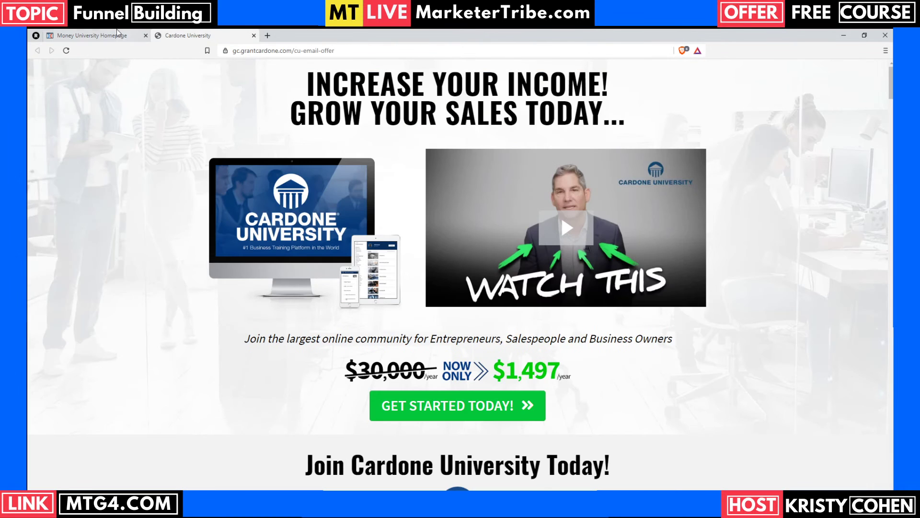
pyautogui.click(102, 38)
pyautogui.click(534, 372)
pyautogui.tripleClick(535, 373)
pyautogui.press('BackSpace')
pyautogui.write('jOIN')
pyautogui.press('BackSpace')
pyautogui.press('BackSpace')
pyautogui.press('BackSpace')
pyautogui.press('BackSpace')
pyautogui.press('BackSpace')
pyautogui.write('Join the pre')
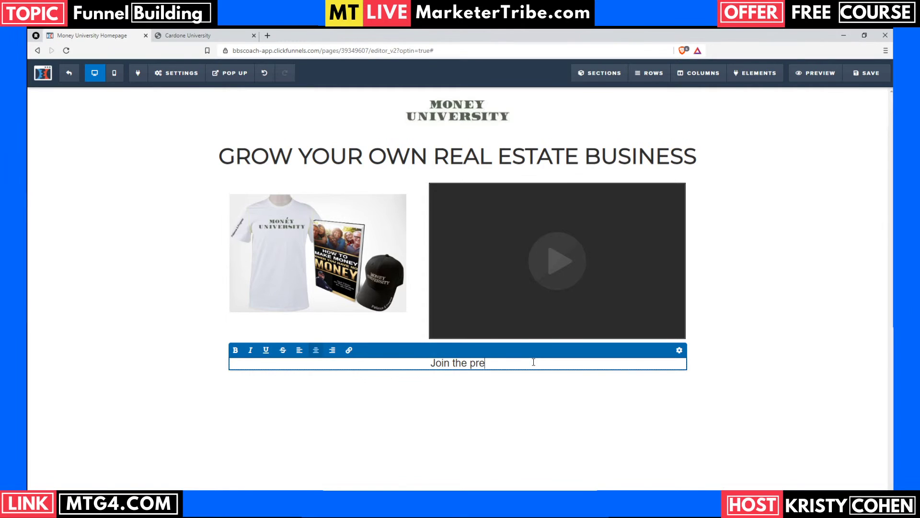
pyautogui.write('mier training program')
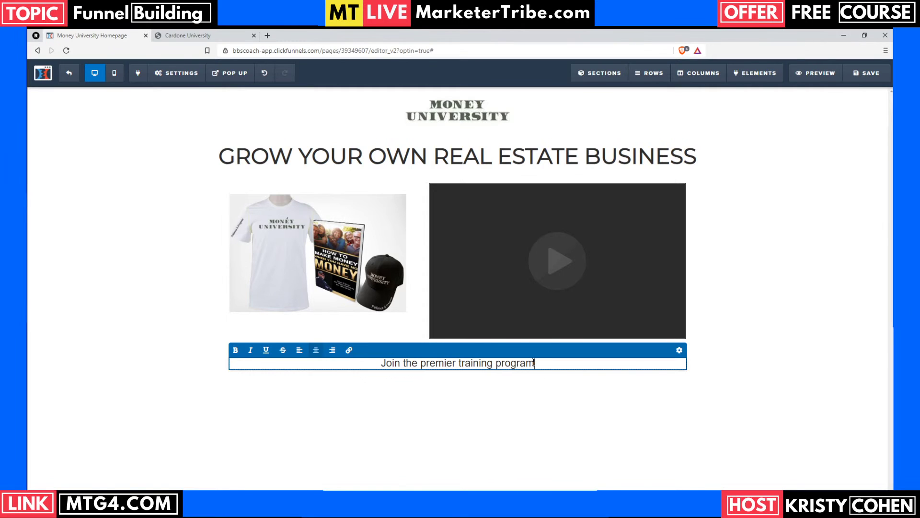
pyautogui.write(' for real estate')
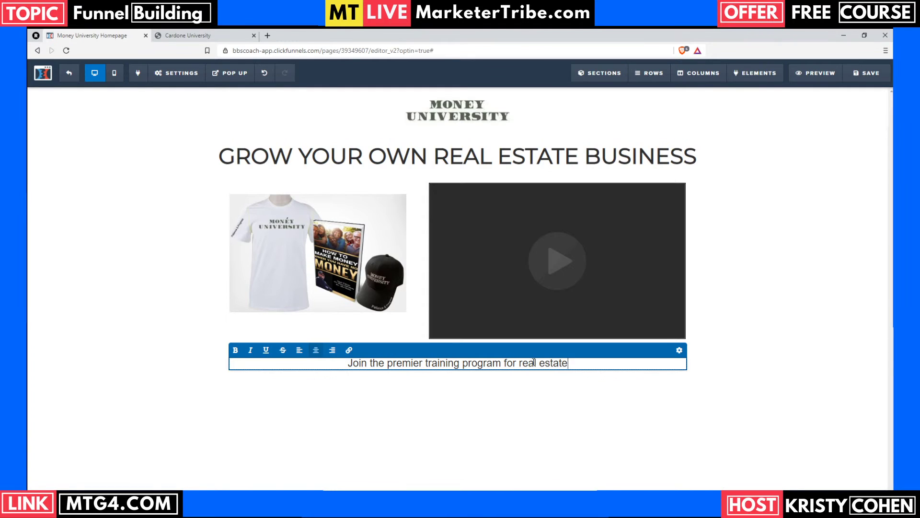
pyautogui.write(' investors and business owners')
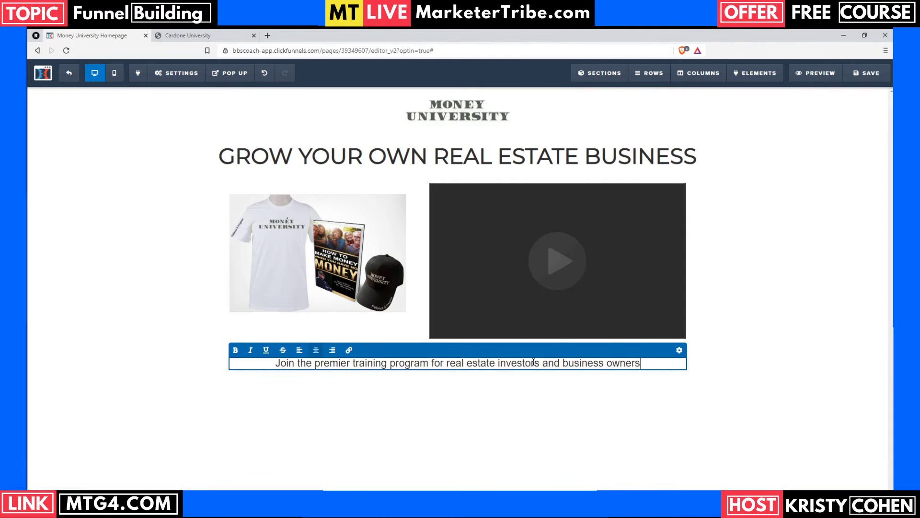
# Step: Italicize the sub-headline, set its font to Lato at size 30, and save the page
pyautogui.hotkey('ctrl', 'a')
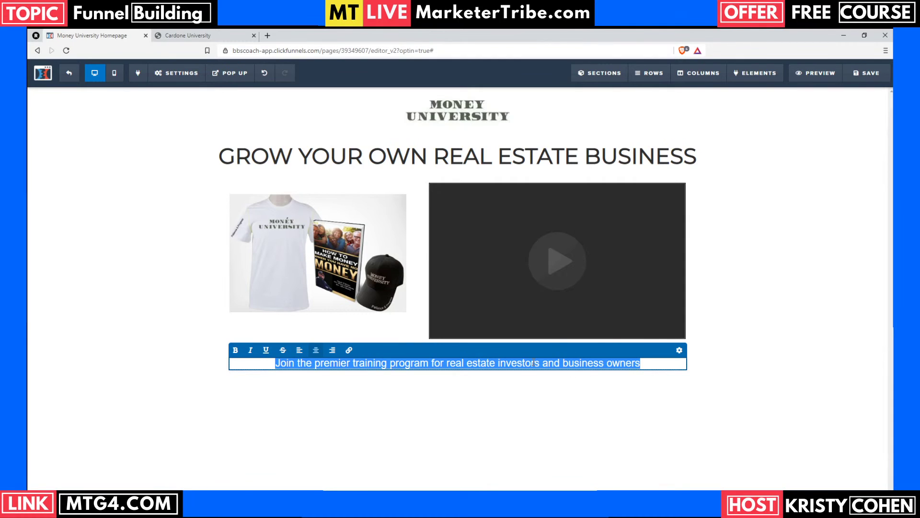
pyautogui.hotkey('ctrl', 'i')
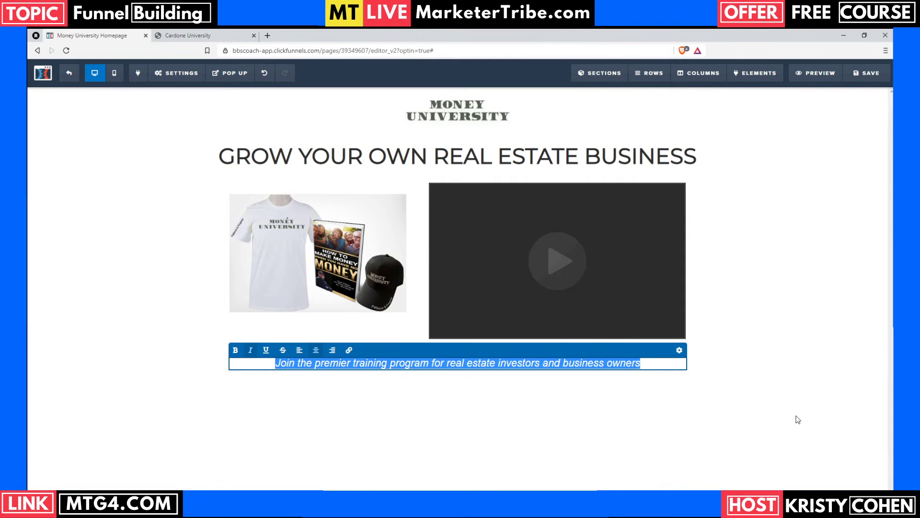
pyautogui.click(680, 351)
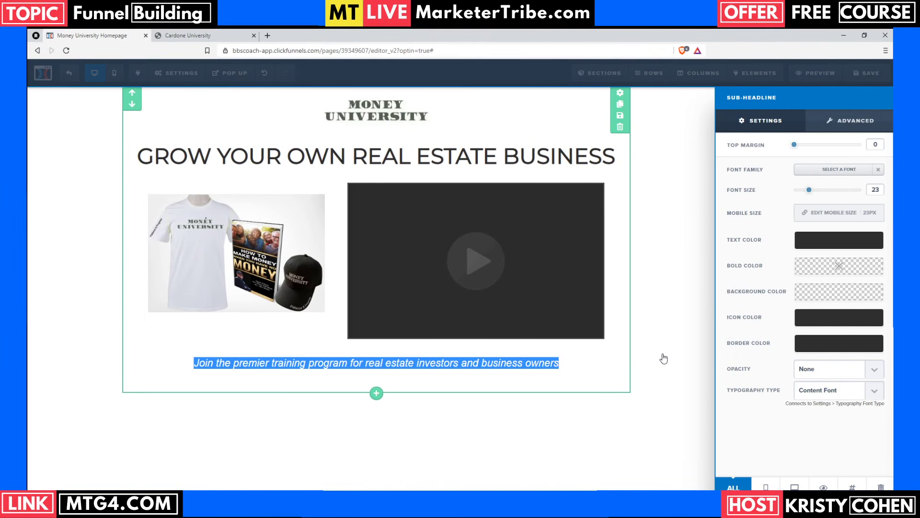
pyautogui.click(855, 174)
pyautogui.click(829, 194)
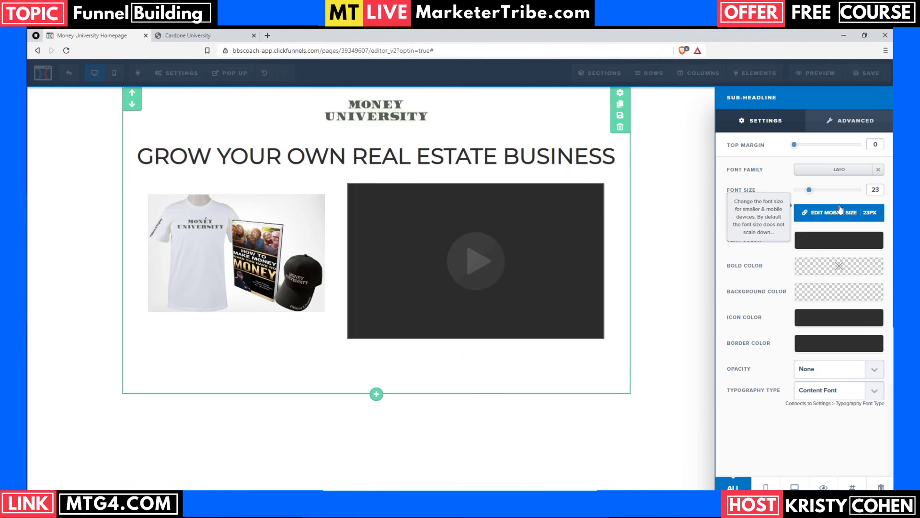
pyautogui.moveTo(812, 191); pyautogui.dragTo(819, 195)
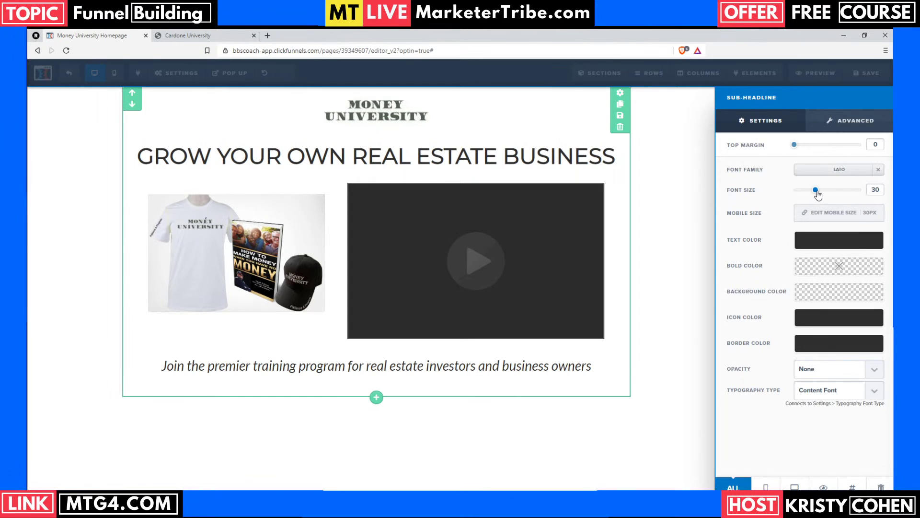
pyautogui.click(630, 224)
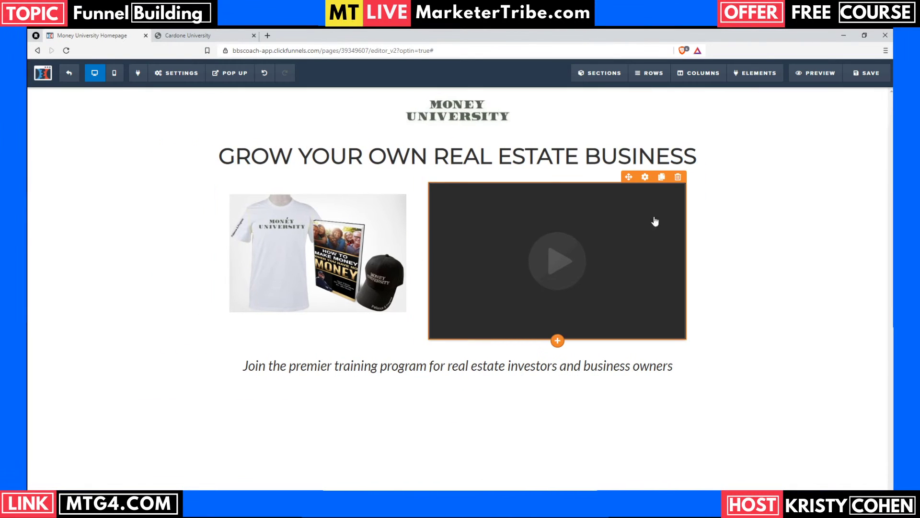
pyautogui.click(866, 73)
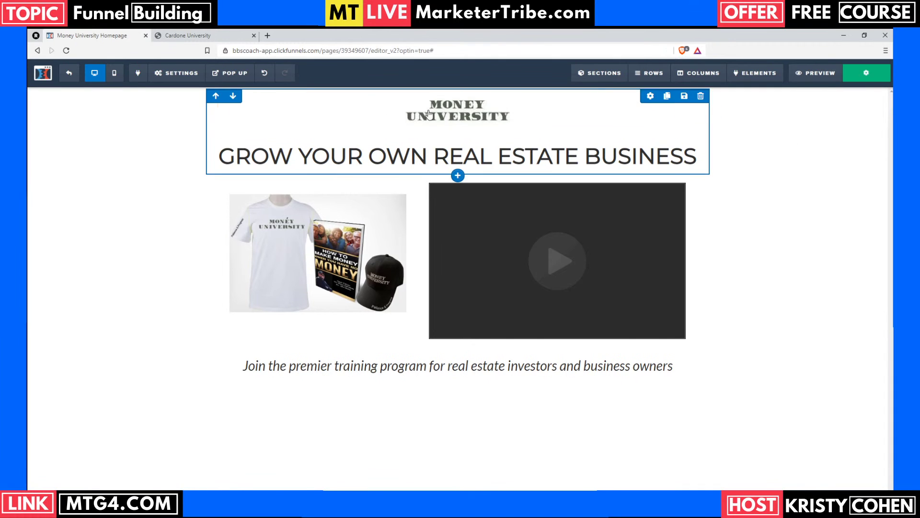
# Step: Add a button element below the sub-headline, following the call to action on the Cardone University page
pyautogui.click(188, 35)
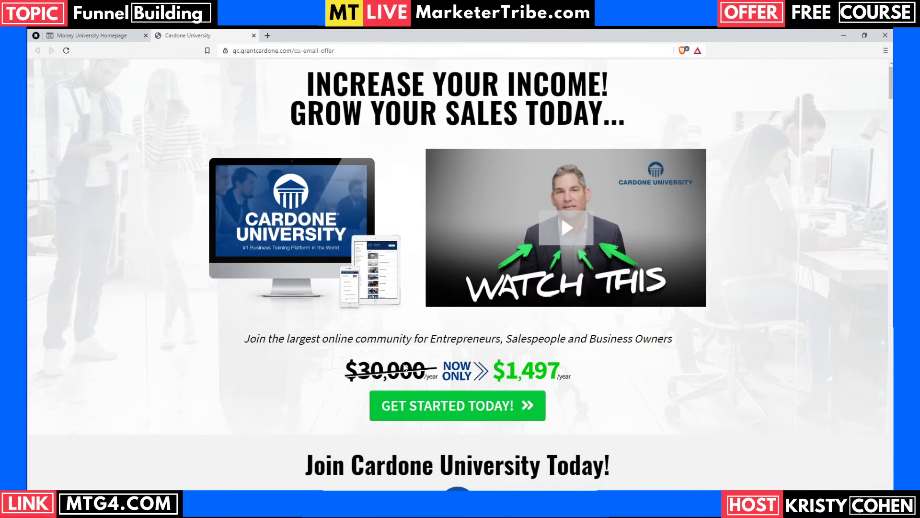
pyautogui.scroll(-15, 403, 368)
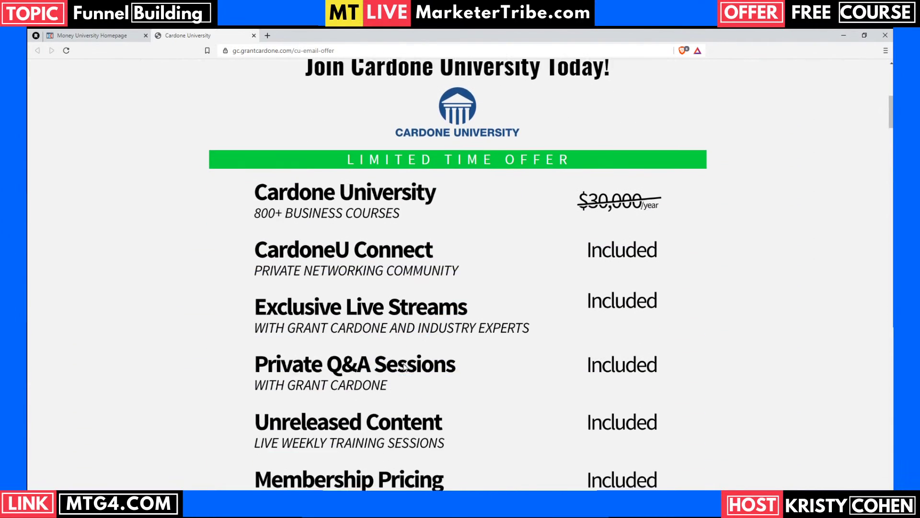
pyautogui.scroll(-20, 403, 366)
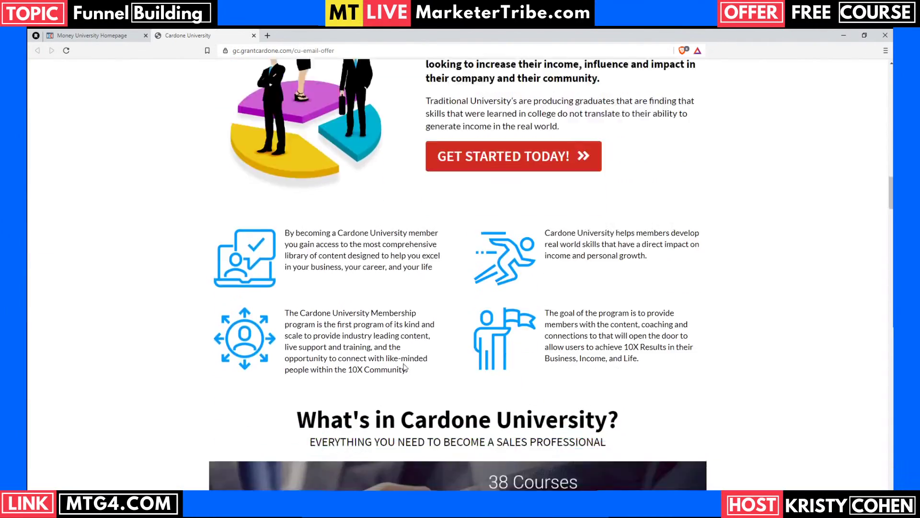
pyautogui.scroll(20, 453, 379)
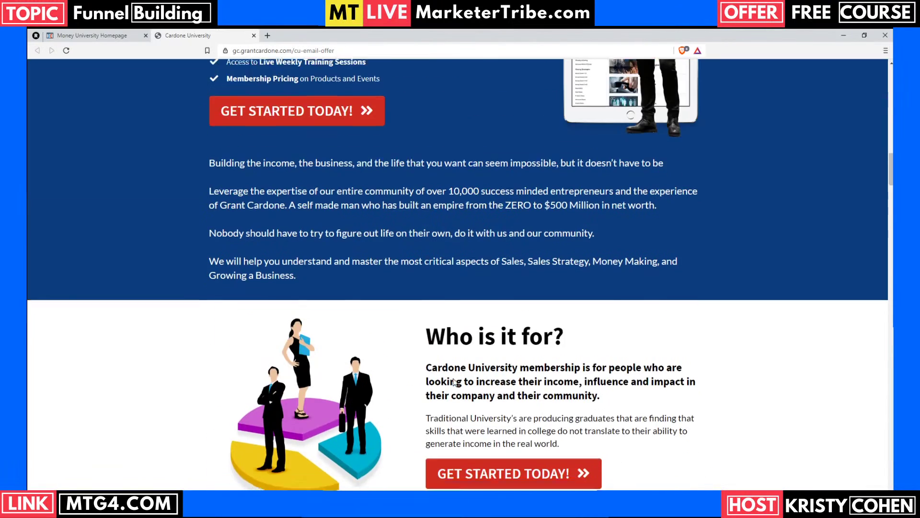
pyautogui.scroll(10, 443, 382)
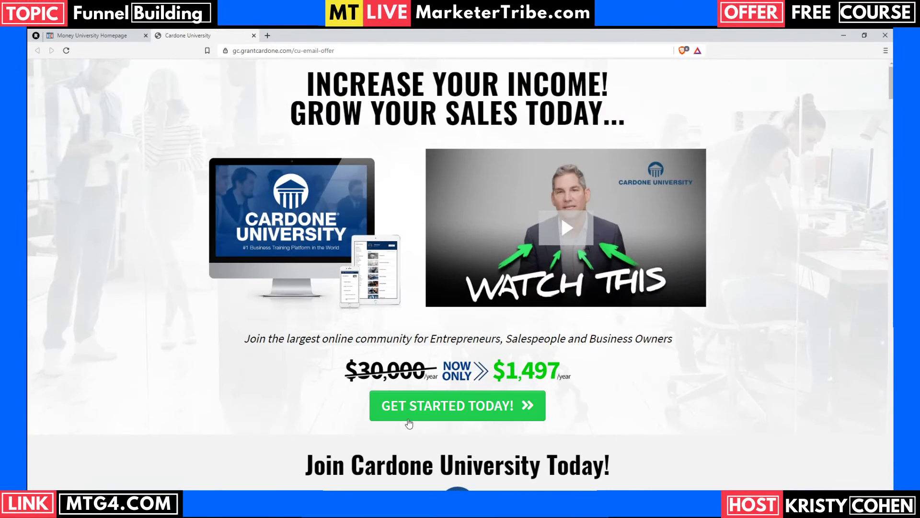
pyautogui.click(113, 39)
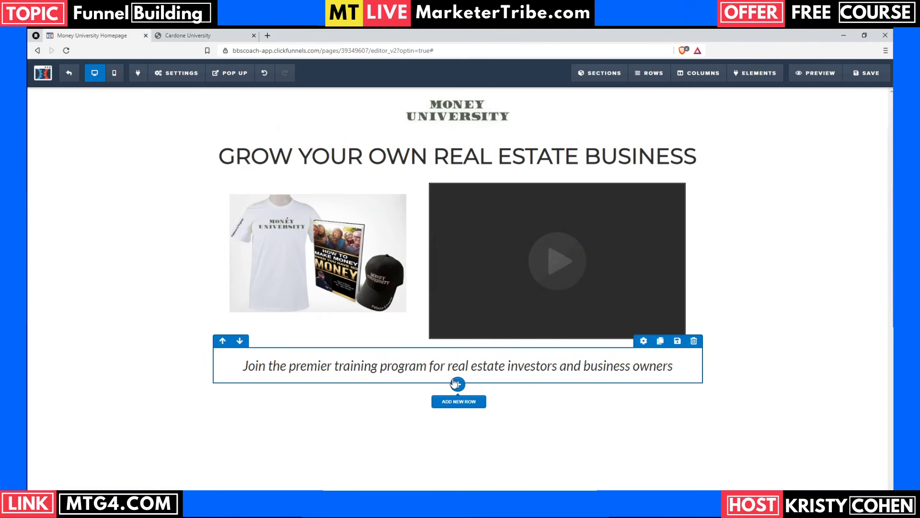
pyautogui.click(456, 377)
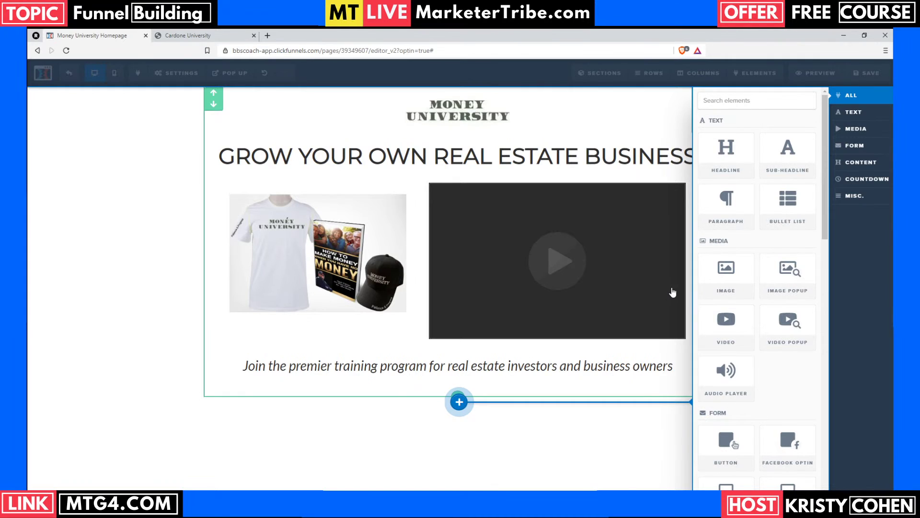
pyautogui.click(726, 443)
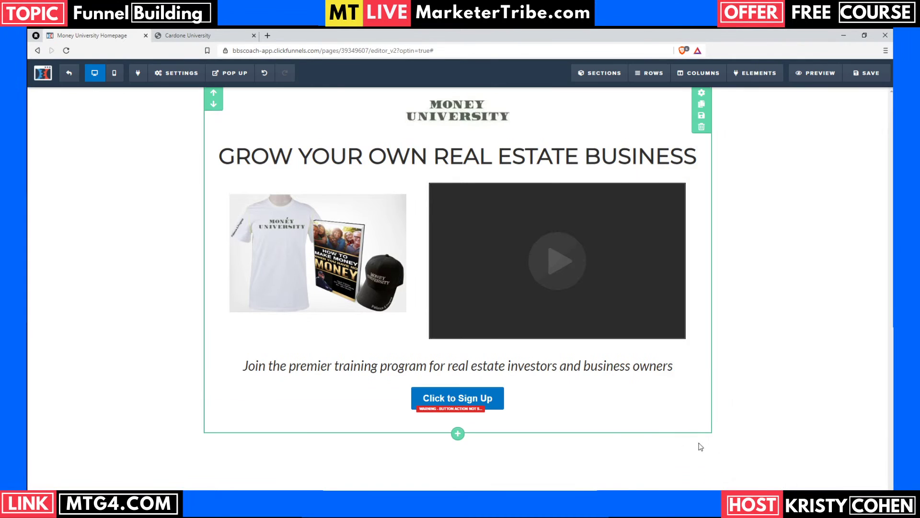
# Step: Set the new button's text to "GET STARTED TODAY!"
pyautogui.click(646, 382)
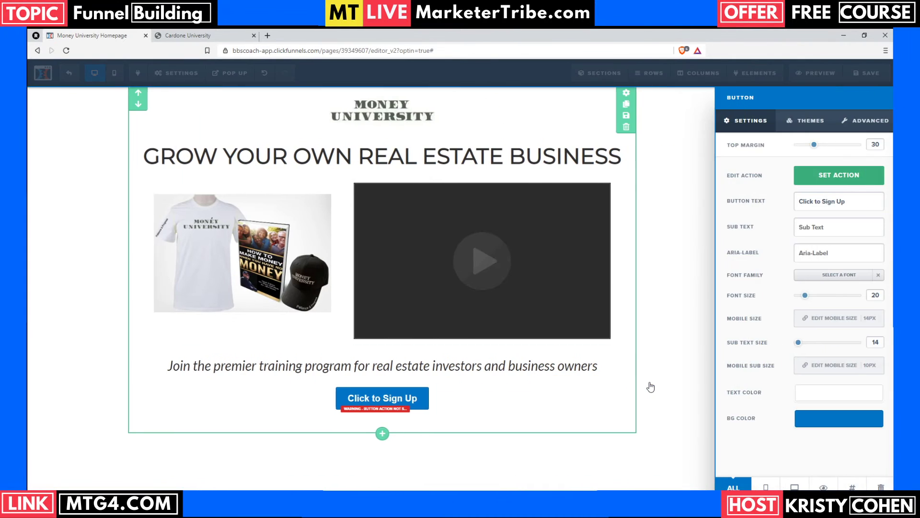
pyautogui.tripleClick(837, 204)
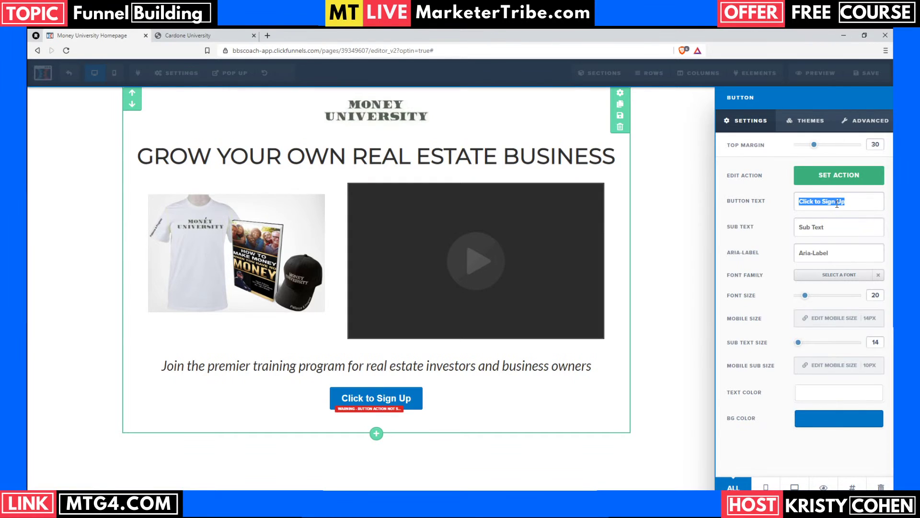
pyautogui.write('GET STARTED TOD')
pyautogui.write('Y')
pyautogui.press('BackSpace')
pyautogui.write('AY!')
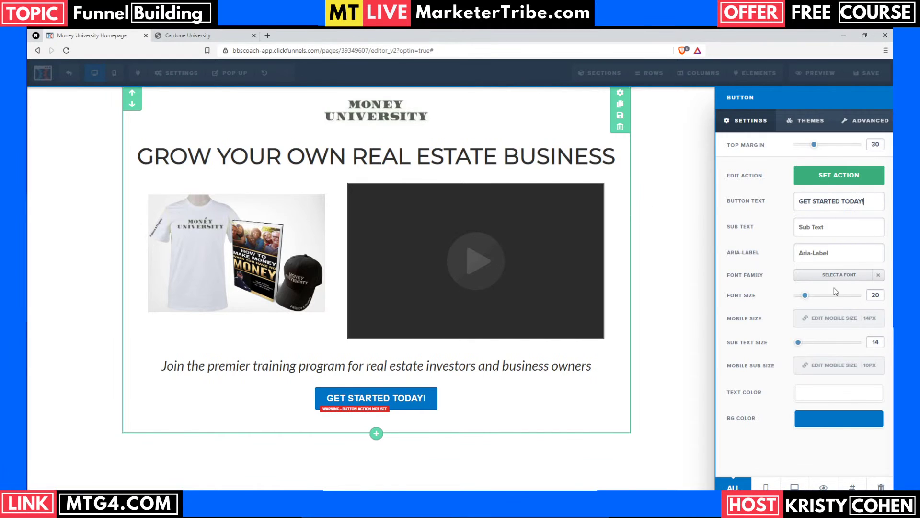
# Step: Set the button's font to Montserrat at size 24
pyautogui.click(835, 274)
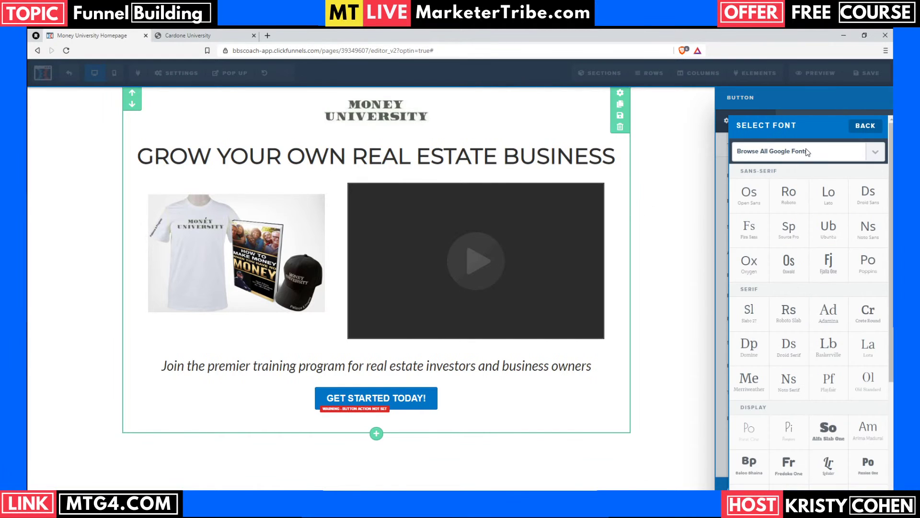
pyautogui.scroll(-4, 828, 311)
pyautogui.scroll(4, 815, 287)
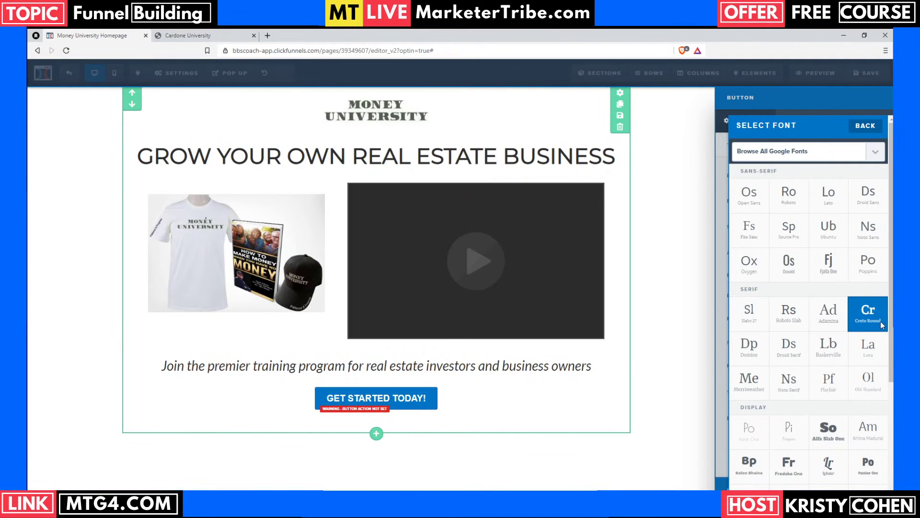
pyautogui.click(815, 292)
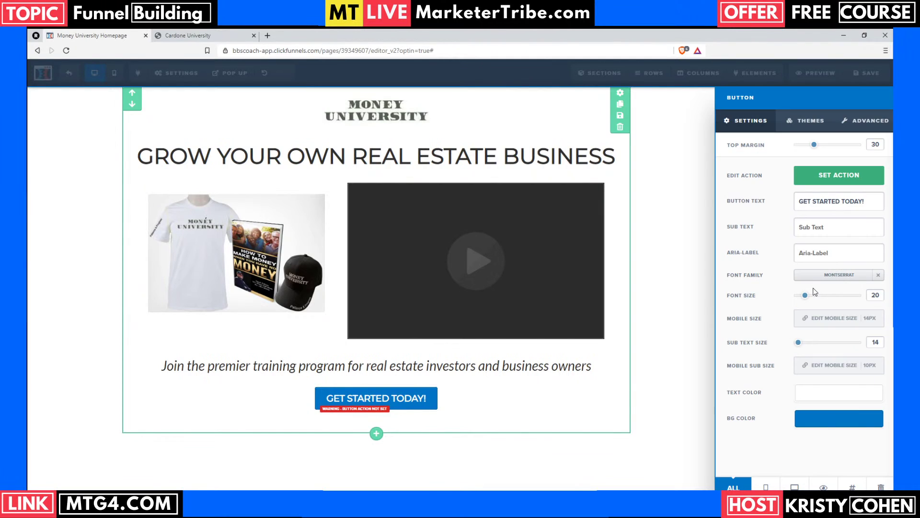
pyautogui.moveTo(803, 294); pyautogui.dragTo(811, 299)
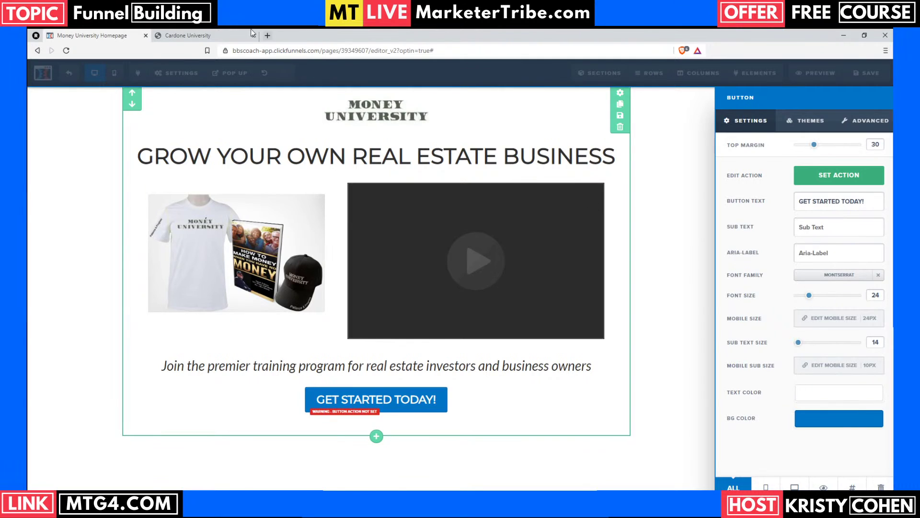
# Step: Add a double right-angle arrow icon after the button text, matching the button on the Cardone University page
pyautogui.click(200, 37)
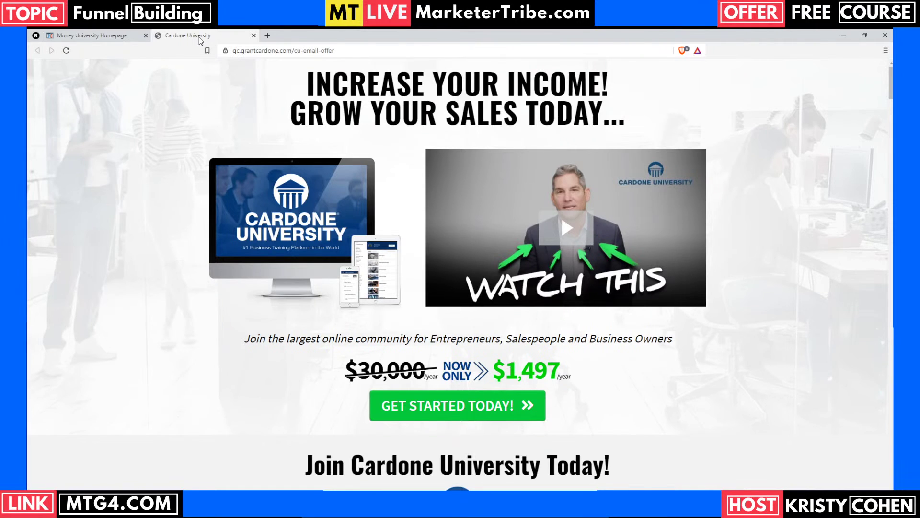
pyautogui.click(115, 35)
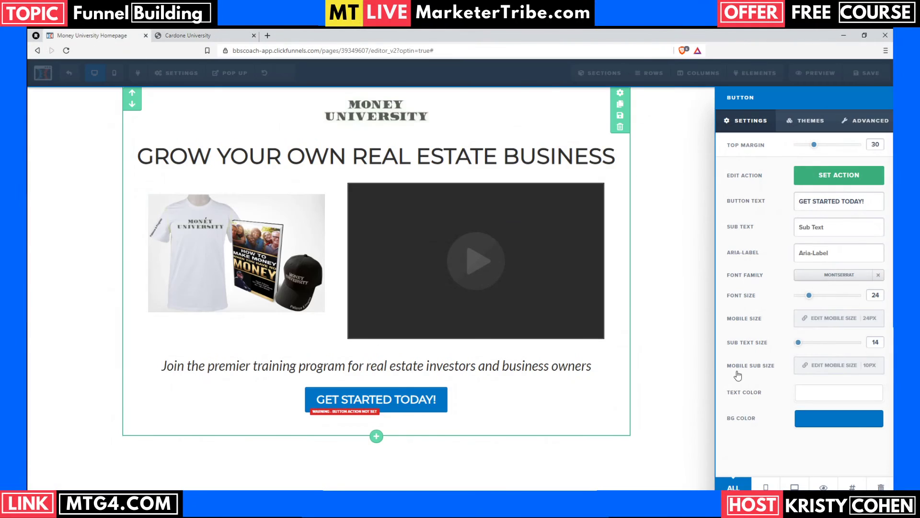
pyautogui.click(863, 120)
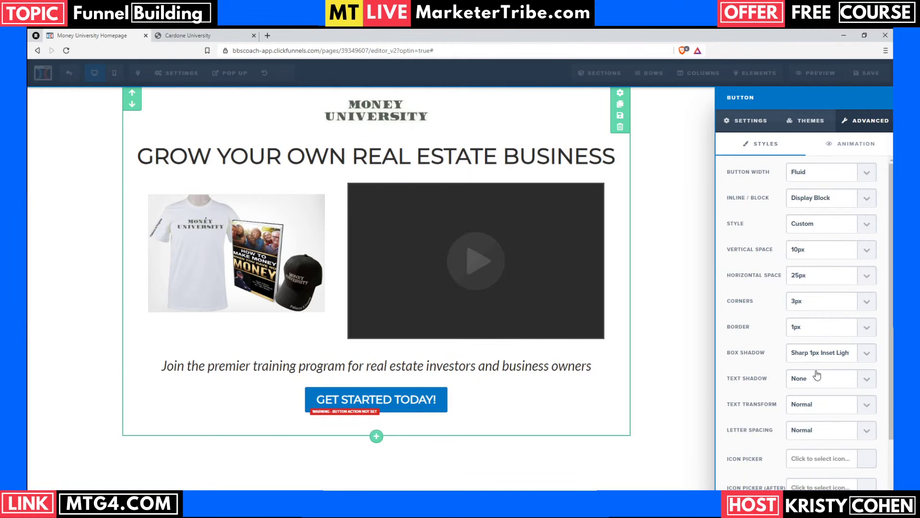
pyautogui.scroll(-1, 804, 255)
pyautogui.scroll(-1, 796, 269)
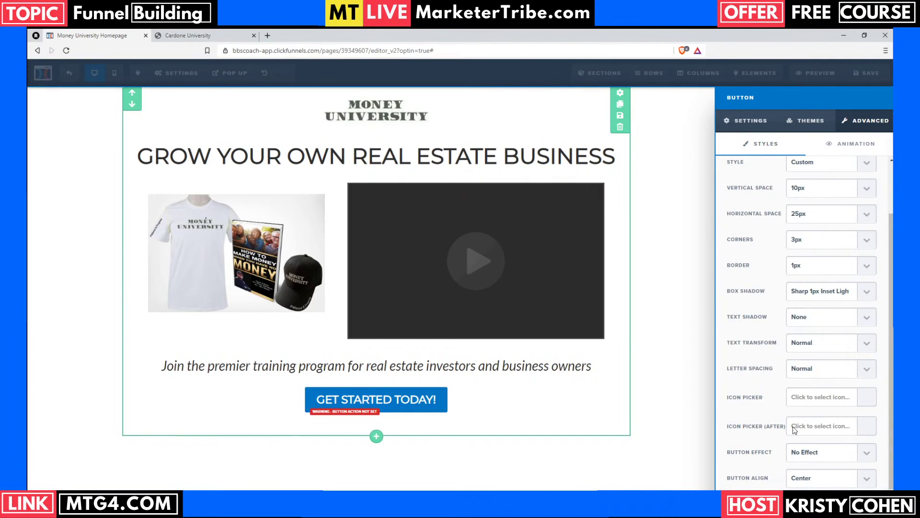
pyautogui.click(836, 431)
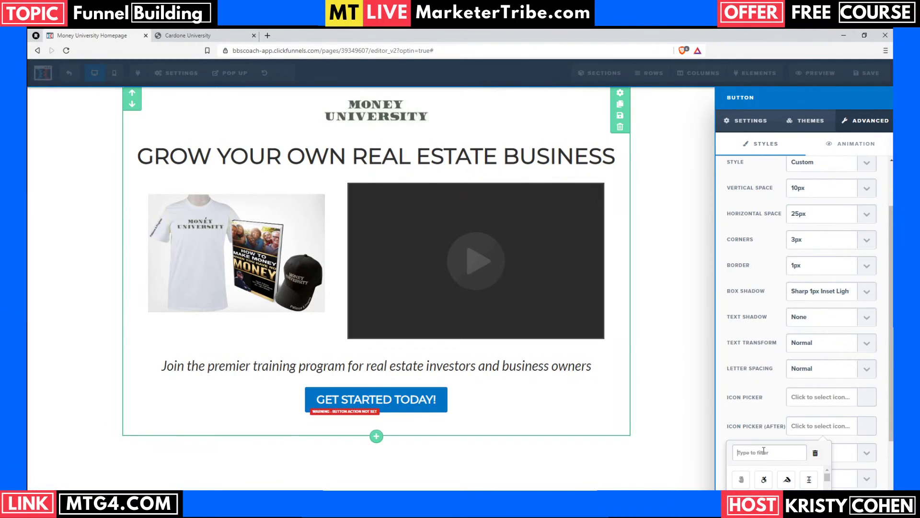
pyautogui.write('ARR')
pyautogui.click(787, 480)
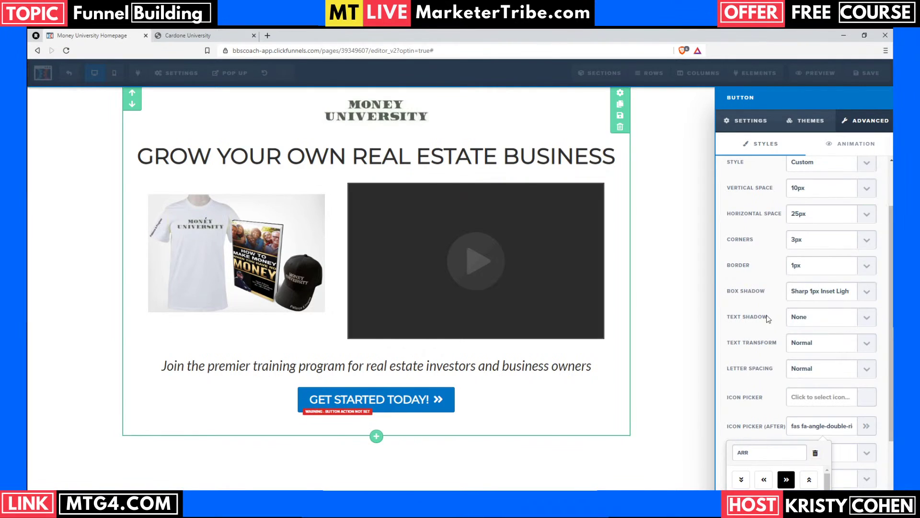
# Step: Check the color choices for the button's background and save the page
pyautogui.click(742, 131)
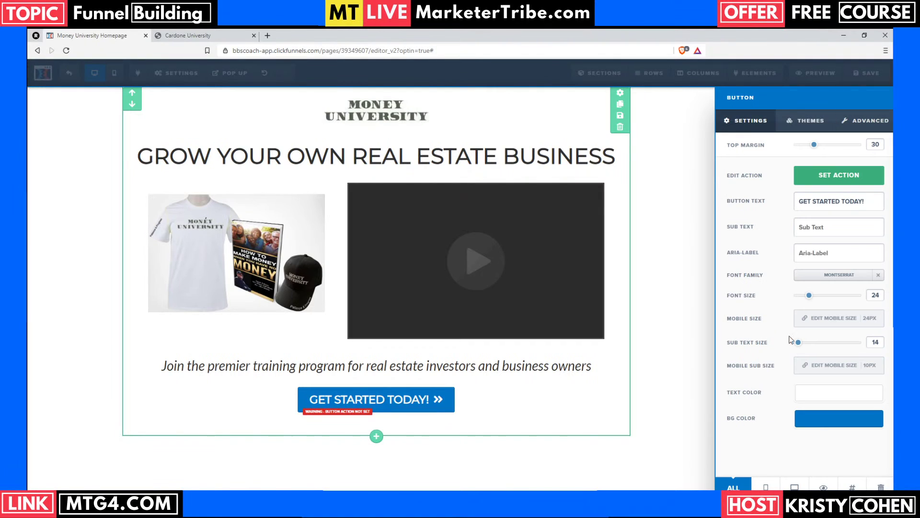
pyautogui.click(828, 429)
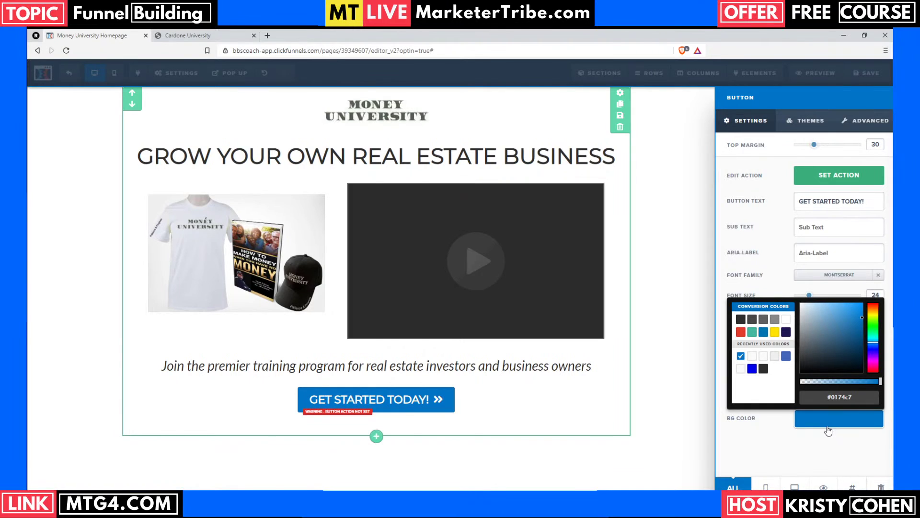
pyautogui.click(571, 383)
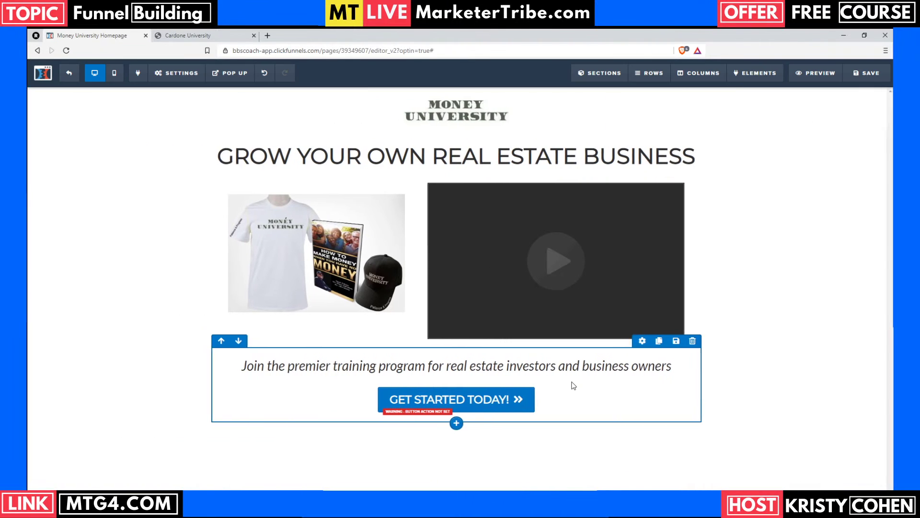
pyautogui.click(879, 74)
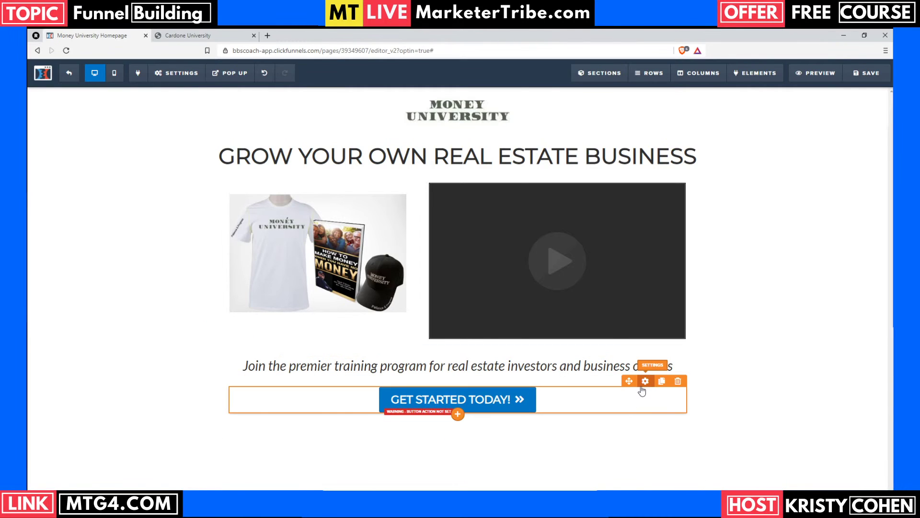
# Step: Review the actions available for the "GET STARTED TODAY!" button
pyautogui.click(644, 383)
pyautogui.click(830, 172)
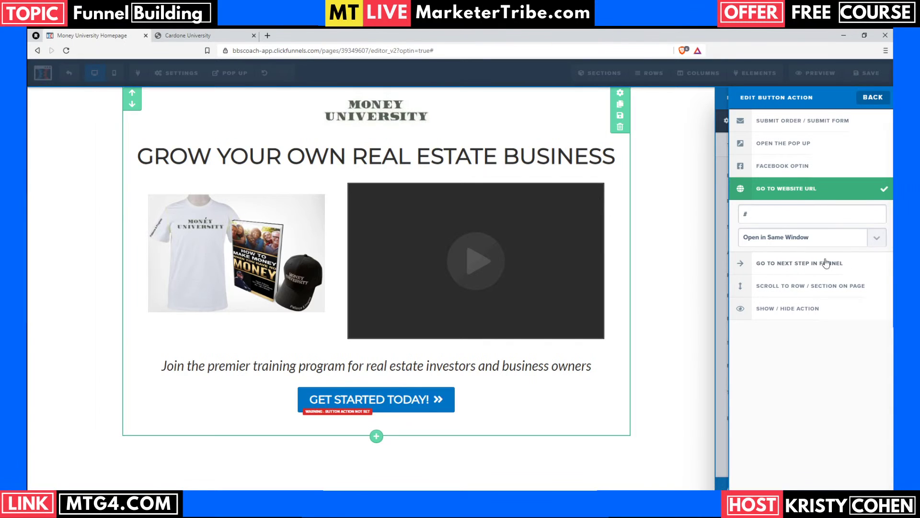
pyautogui.click(563, 409)
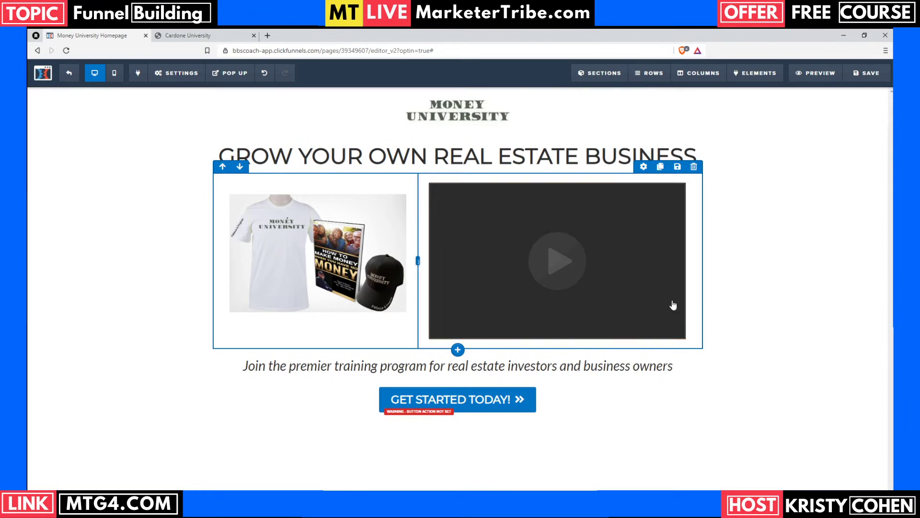
# Step: Examine the hero background and the offer section below it on the Cardone University page
pyautogui.click(201, 40)
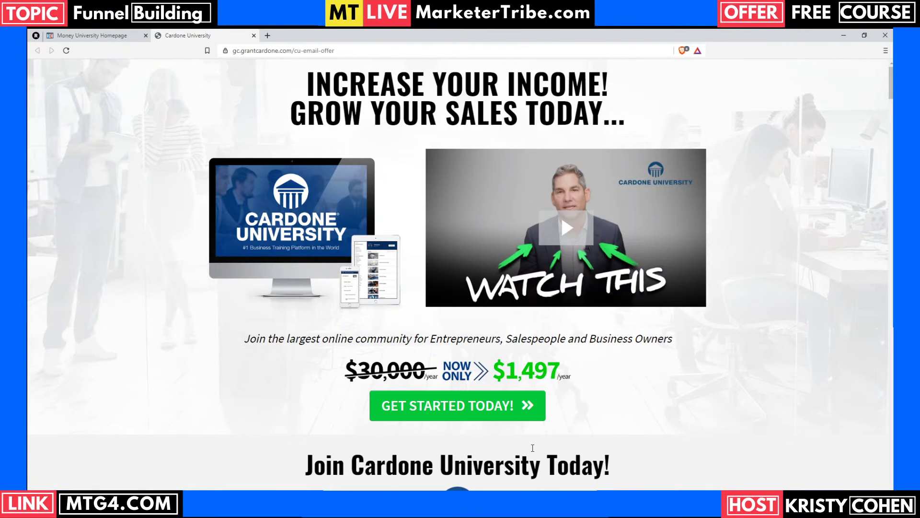
pyautogui.scroll(-8, 646, 455)
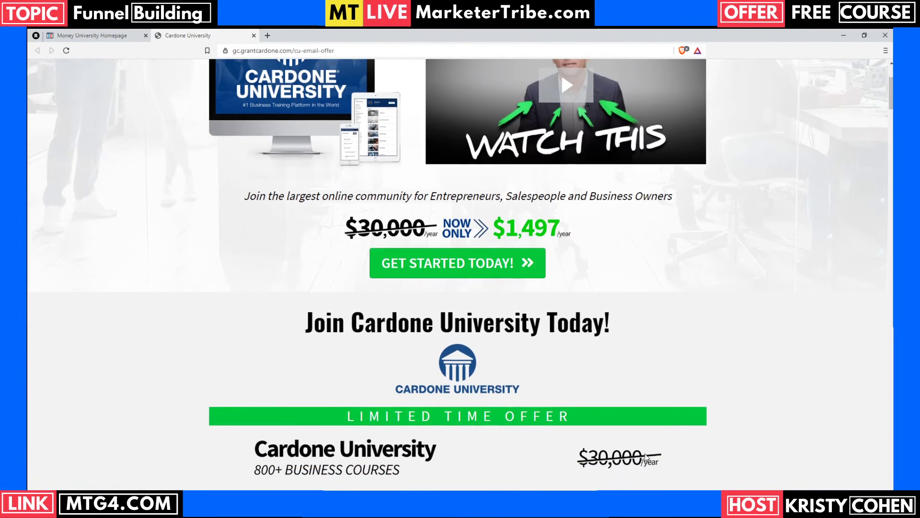
pyautogui.scroll(-3, 645, 457)
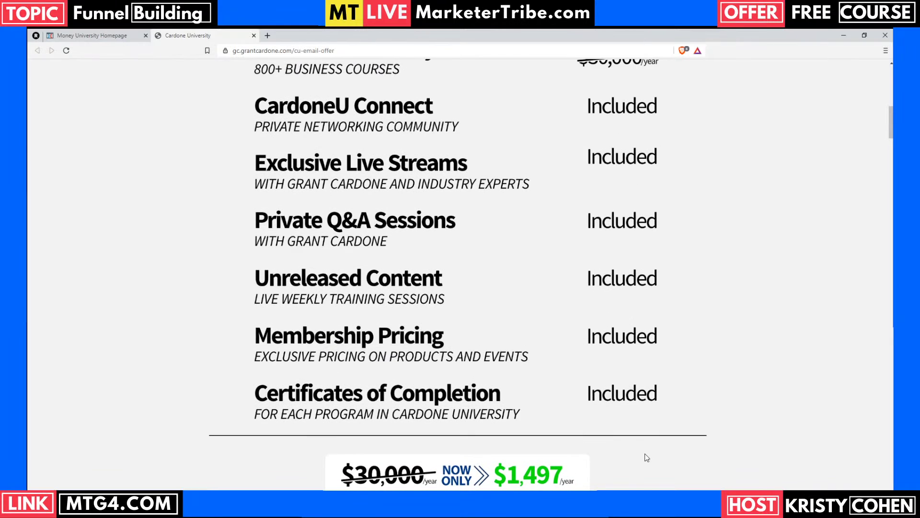
pyautogui.scroll(-2, 645, 457)
pyautogui.scroll(6, 646, 457)
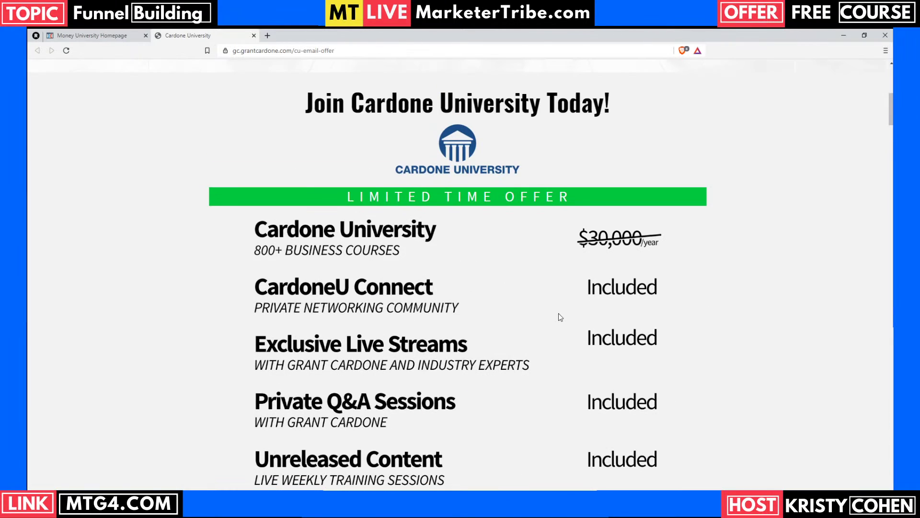
pyautogui.scroll(4, 560, 325)
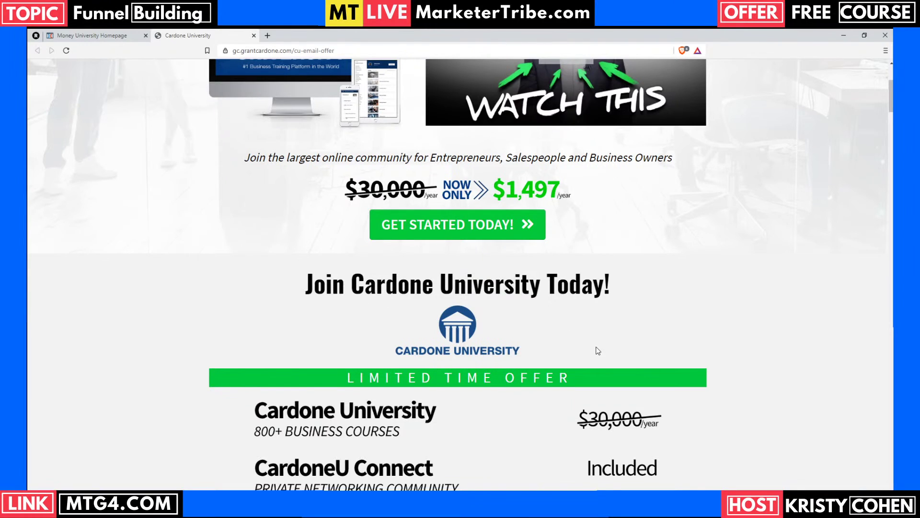
pyautogui.scroll(-2, 598, 351)
# Step: Return to the Money University Homepage editor and set the section's width to Full Page
pyautogui.click(102, 36)
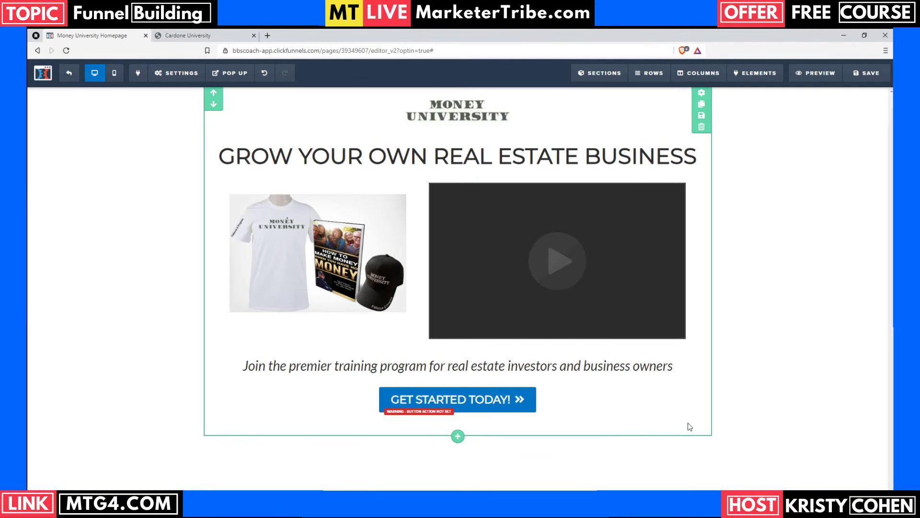
pyautogui.click(702, 93)
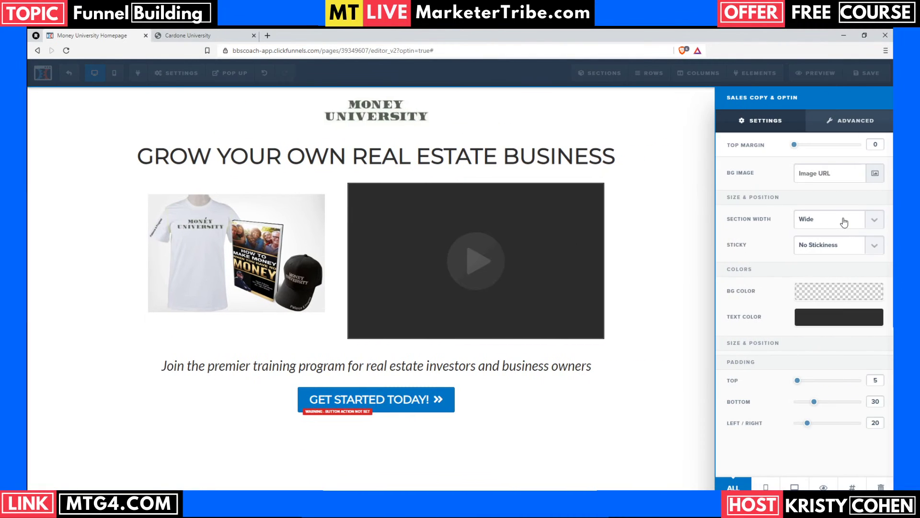
pyautogui.click(822, 240)
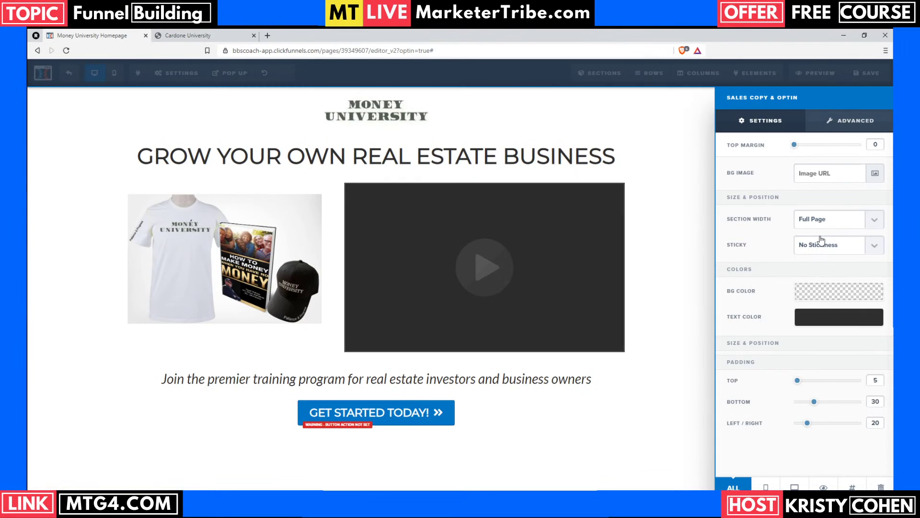
# Step: Give the section the black and gold marble background image from the library and set its position to Fill 100% Width
pyautogui.click(875, 173)
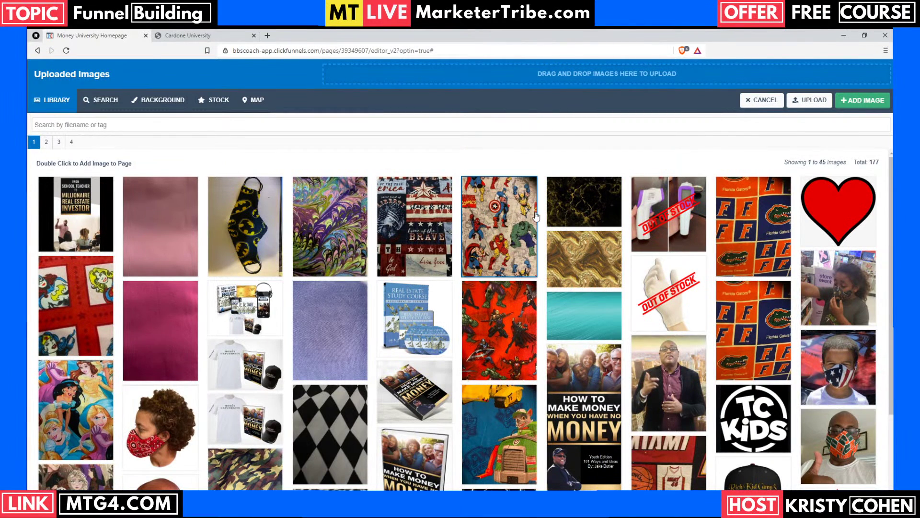
pyautogui.doubleClick(561, 215)
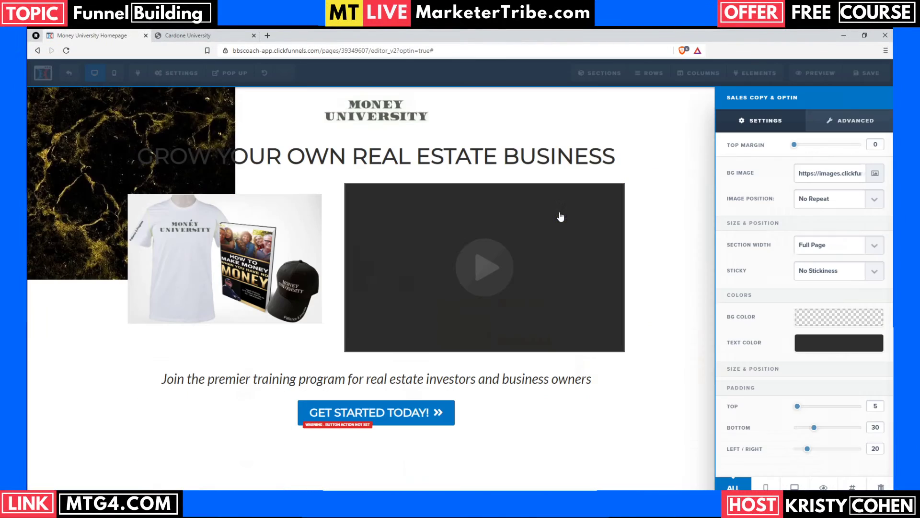
pyautogui.click(819, 225)
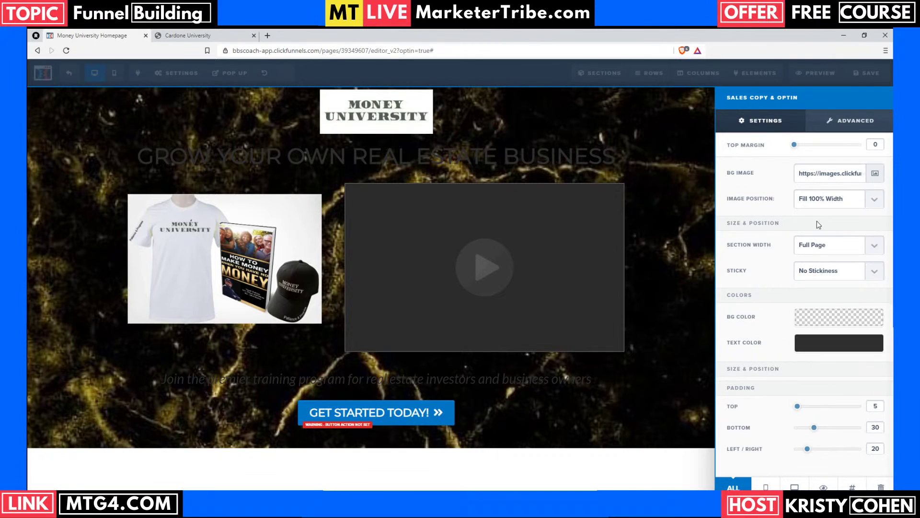
# Step: Replace the section's background with the image of dollar bills on black from page 3 of the image library
pyautogui.click(875, 173)
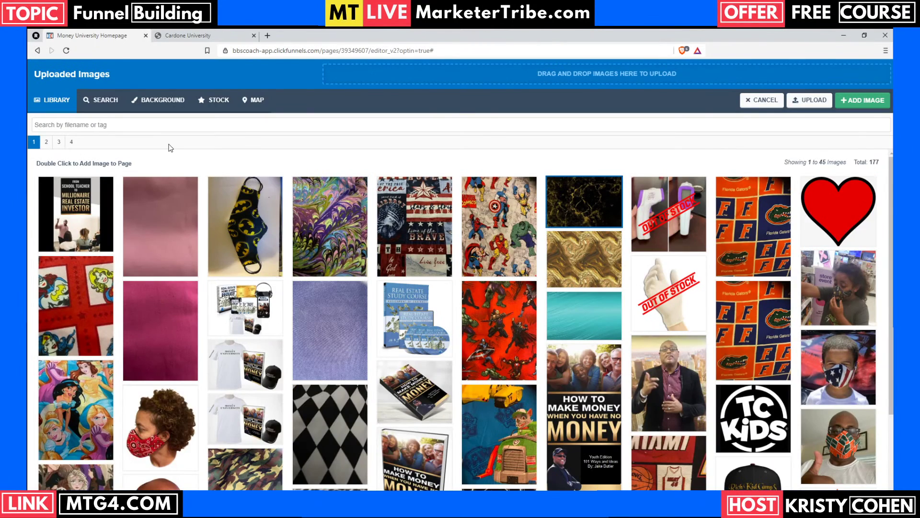
pyautogui.click(46, 142)
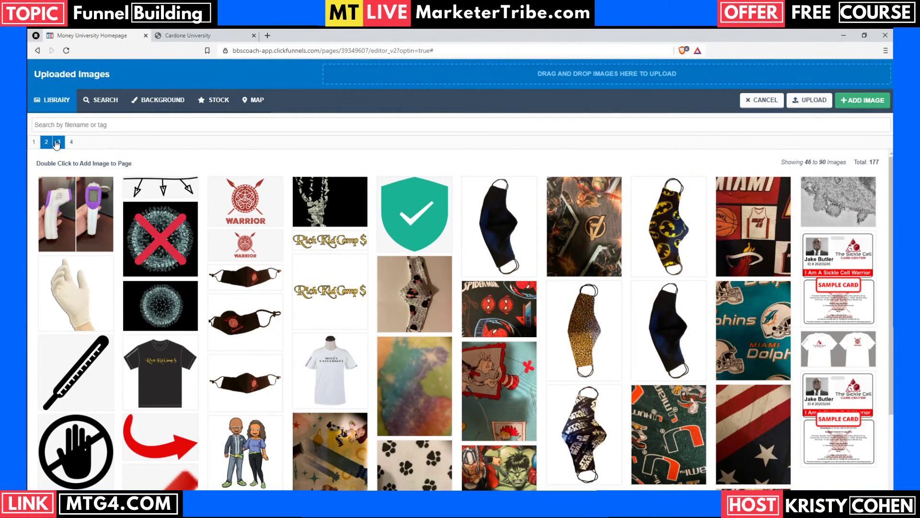
pyautogui.click(58, 142)
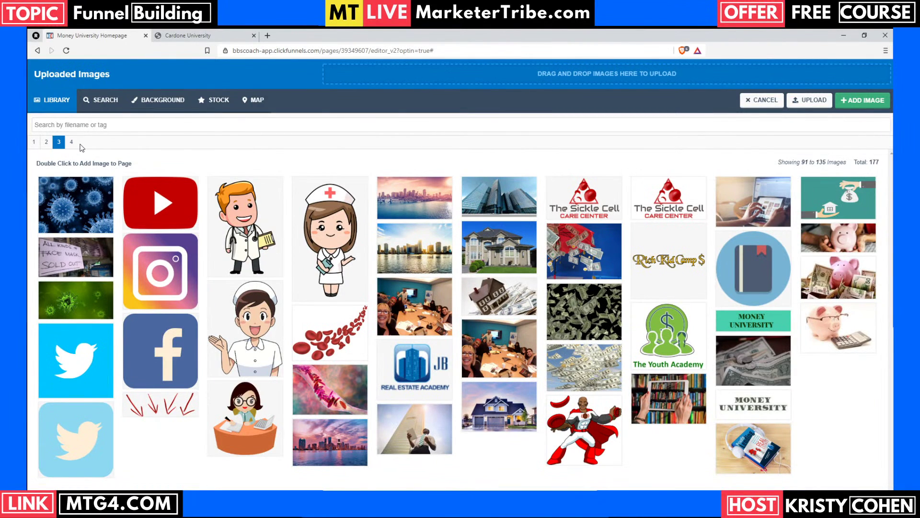
pyautogui.doubleClick(582, 318)
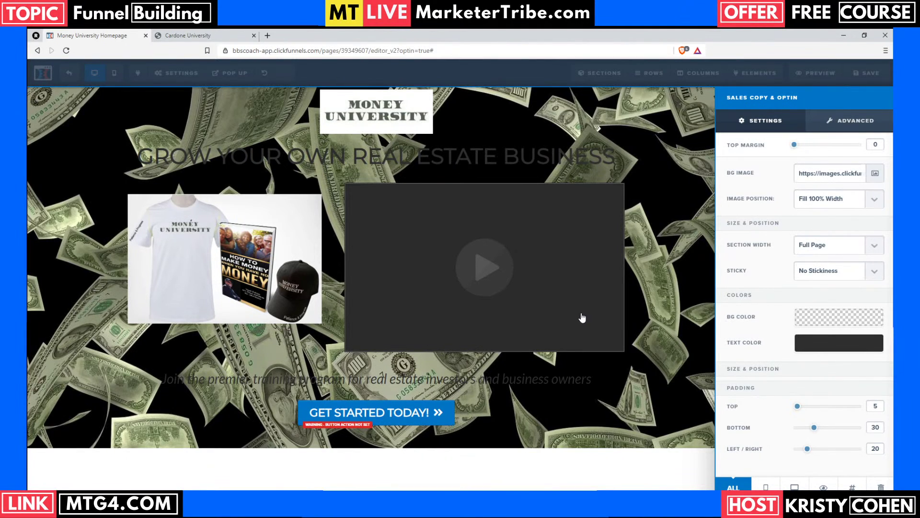
pyautogui.click(573, 145)
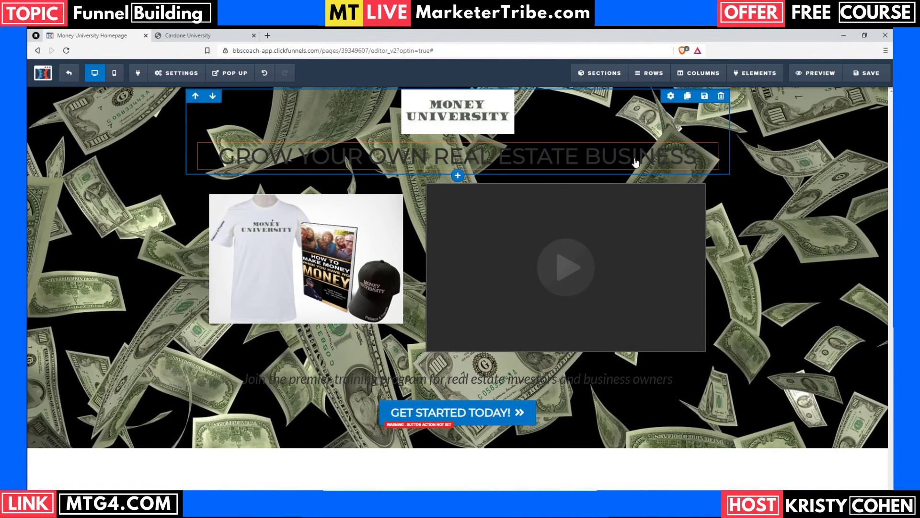
# Step: Set the headline's bold color to white (#ffffff)
pyautogui.click(677, 138)
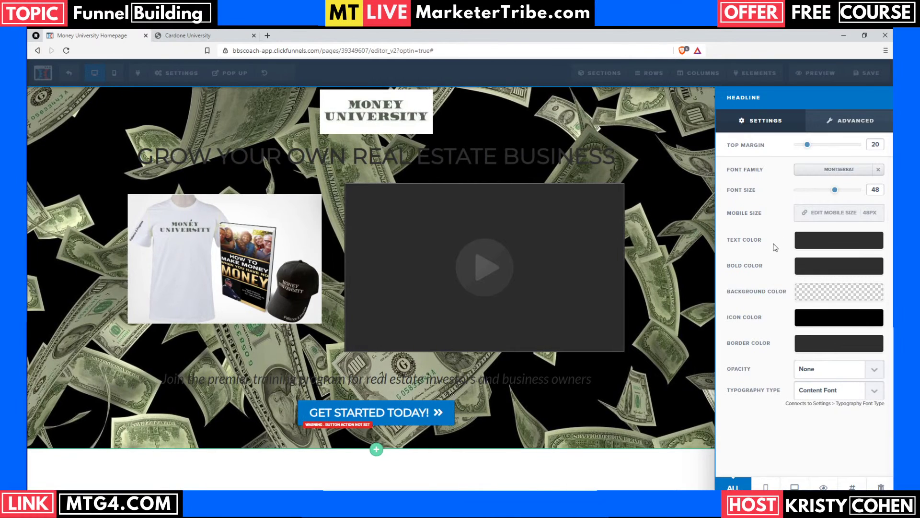
pyautogui.click(816, 263)
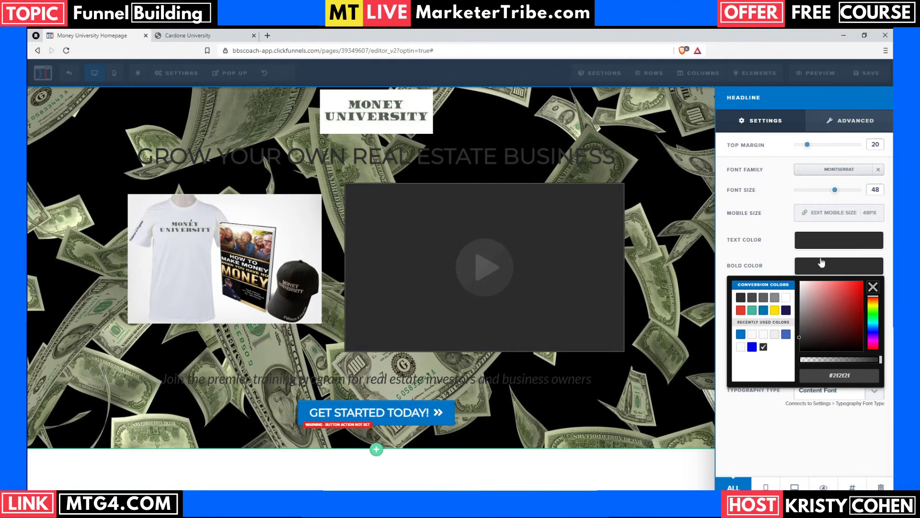
pyautogui.click(786, 297)
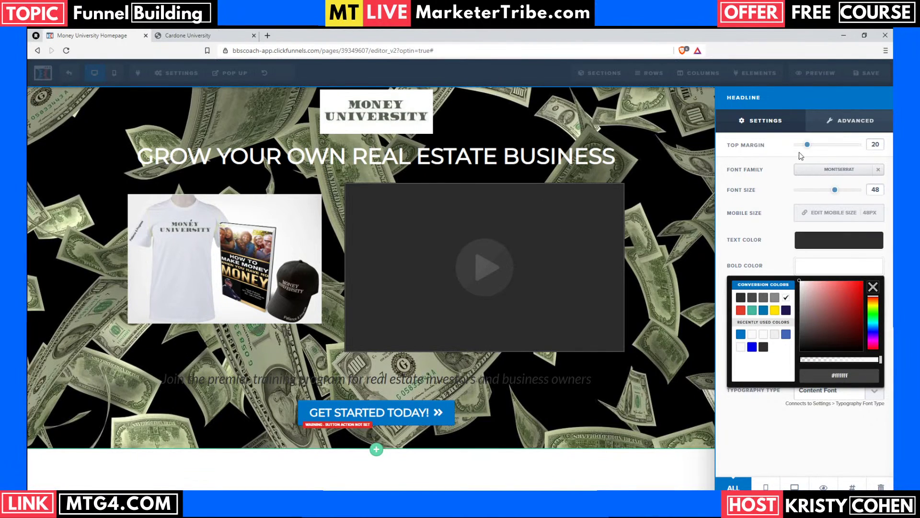
pyautogui.click(876, 97)
# Step: Apply the Strong Shadow text shadow to the headline
pyautogui.click(863, 120)
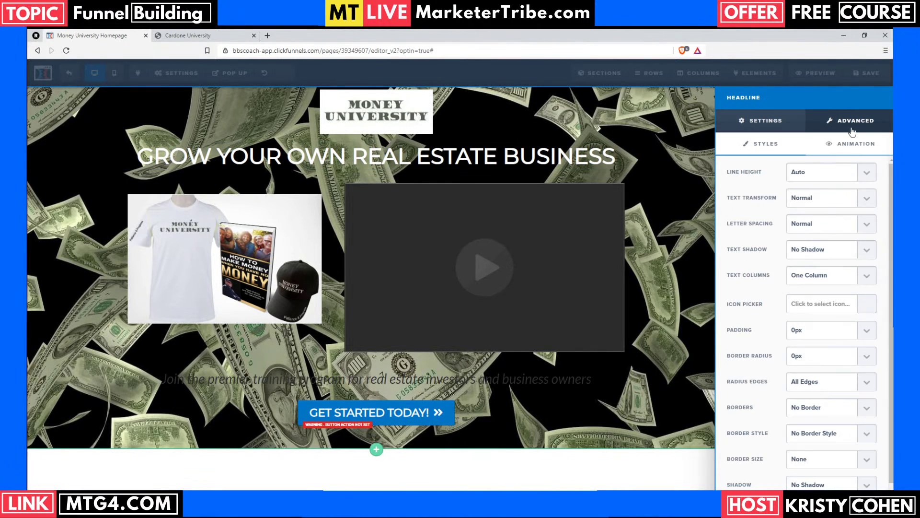
pyautogui.click(805, 254)
pyautogui.click(805, 284)
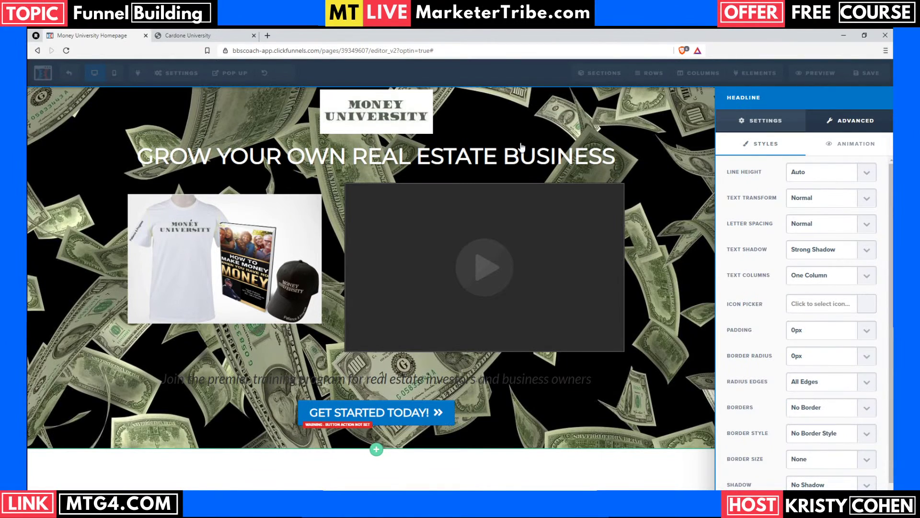
pyautogui.click(707, 354)
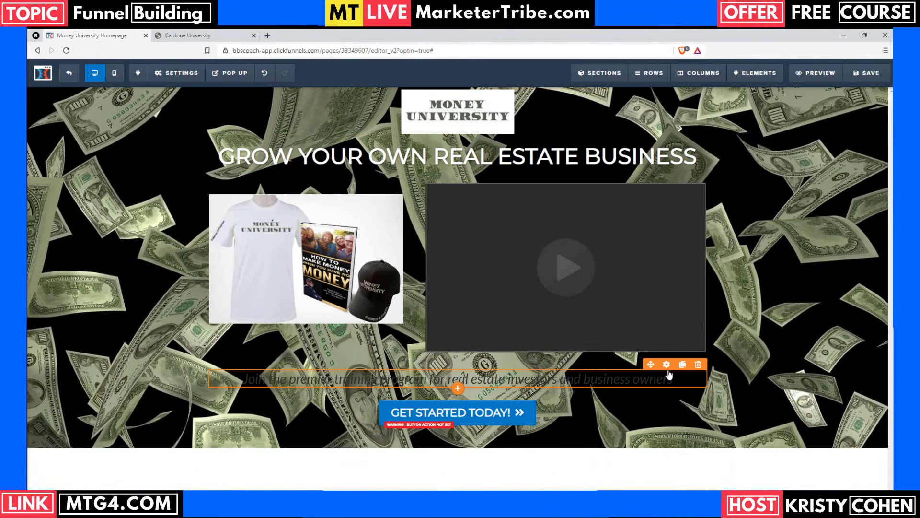
# Step: Set the hero sub-headline's text color to white (#ffffff) and save the page
pyautogui.click(669, 370)
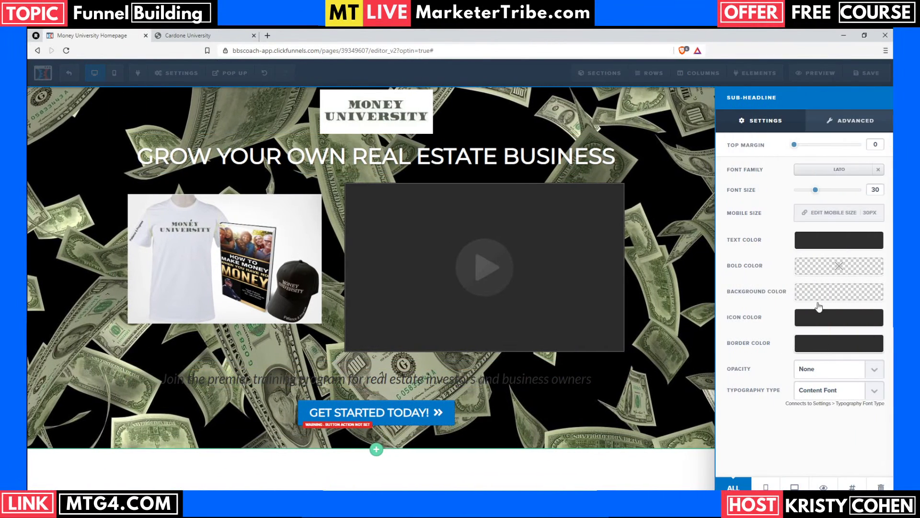
pyautogui.click(817, 246)
pyautogui.click(780, 279)
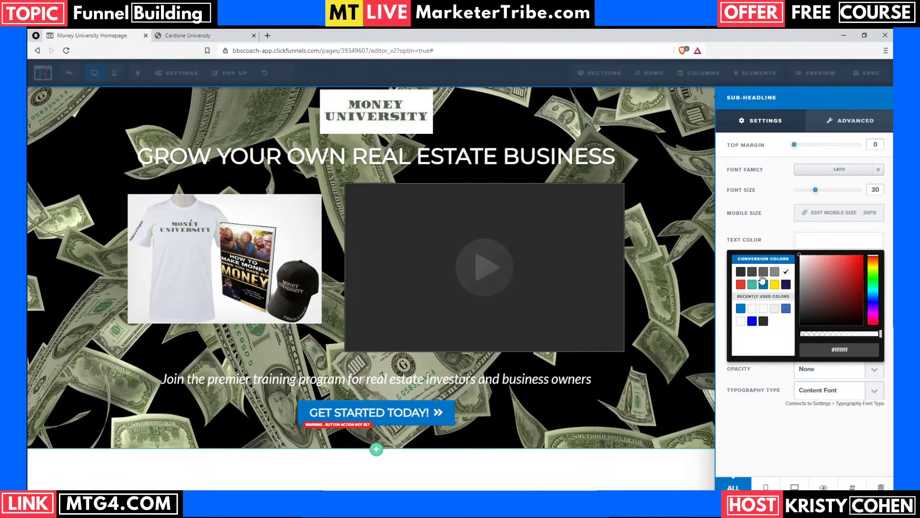
pyautogui.click(668, 219)
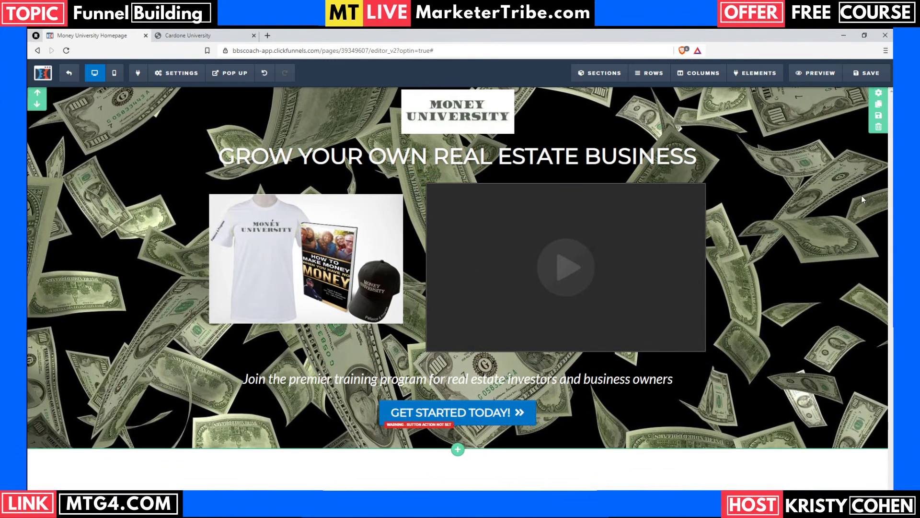
pyautogui.click(872, 72)
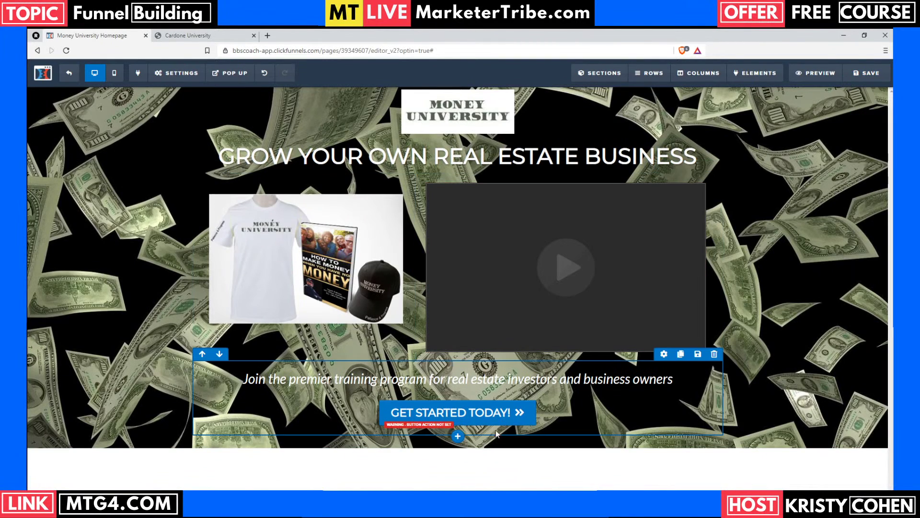
# Step: Add a full-width section with a one-column row below the hero section, using the Cardone University page as reference
pyautogui.click(458, 465)
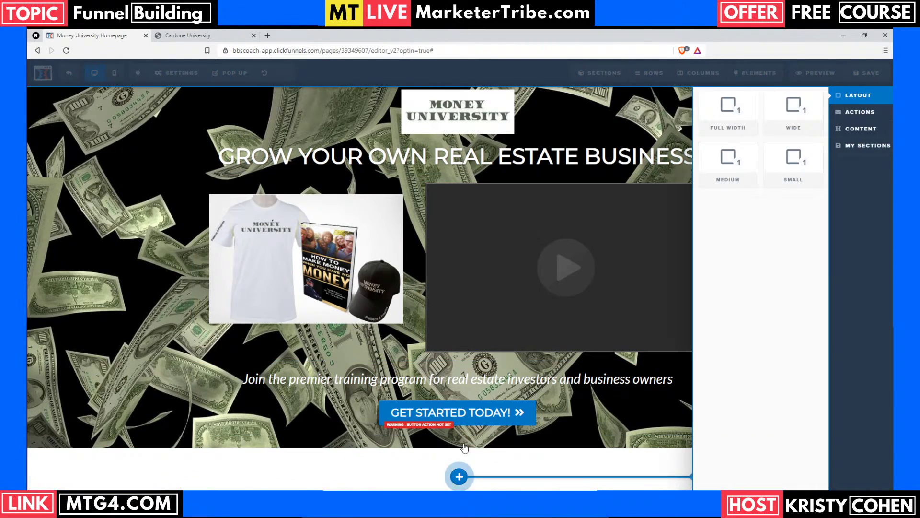
pyautogui.click(746, 123)
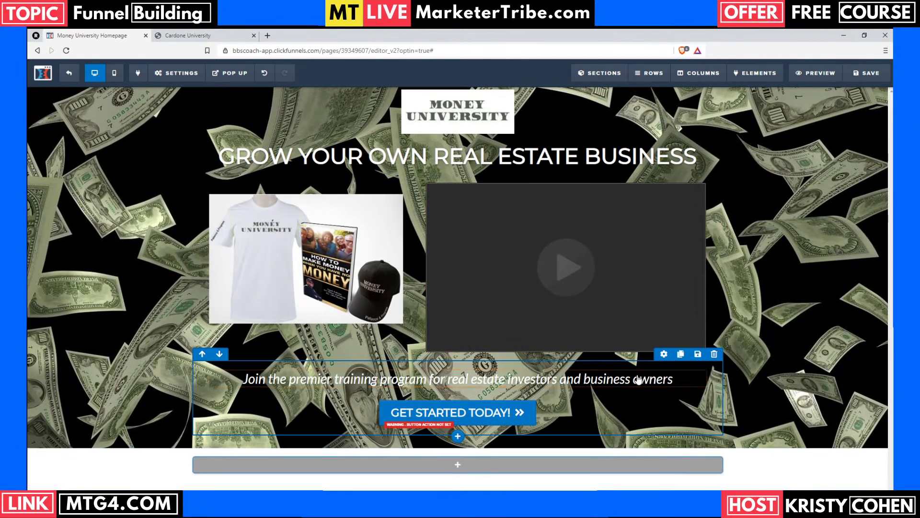
pyautogui.moveTo(211, 72)
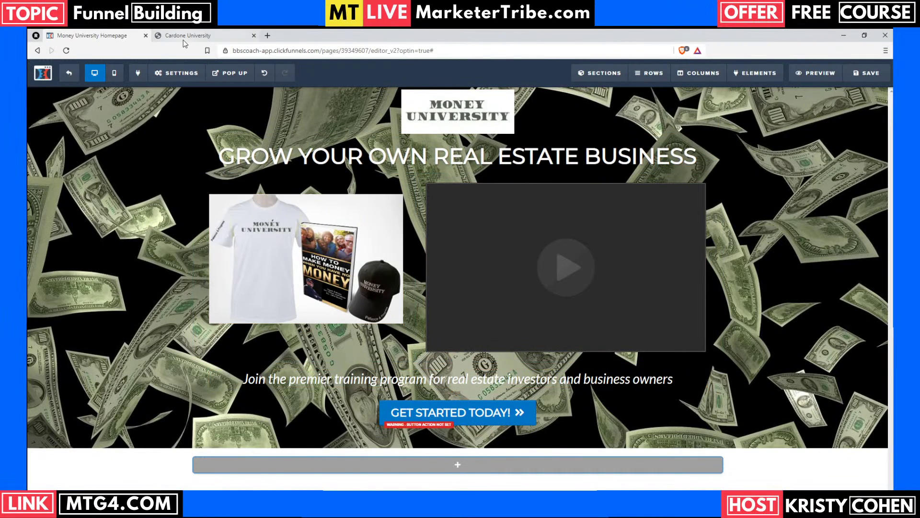
pyautogui.click(183, 38)
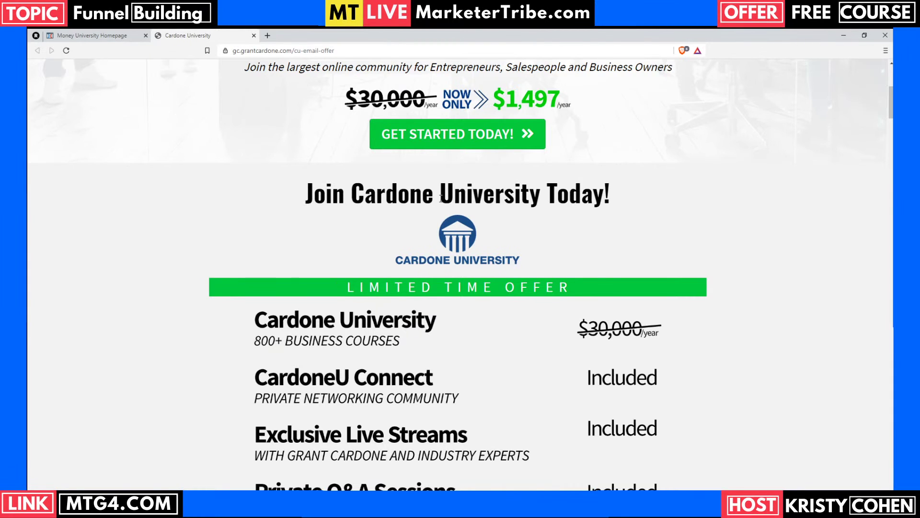
pyautogui.click(93, 39)
pyautogui.click(449, 464)
pyautogui.click(722, 113)
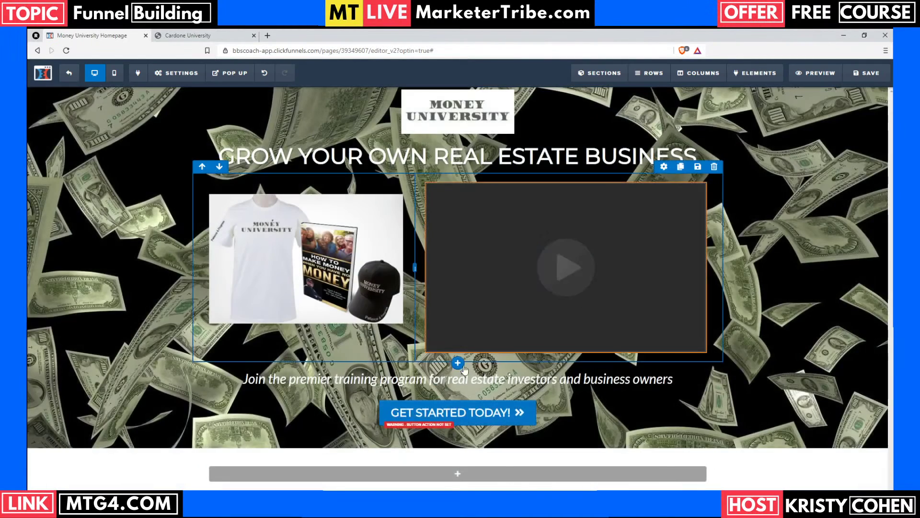
# Step: Fill the new row with a clone of the hero headline, replacing the default call to action headline added there
pyautogui.click(458, 475)
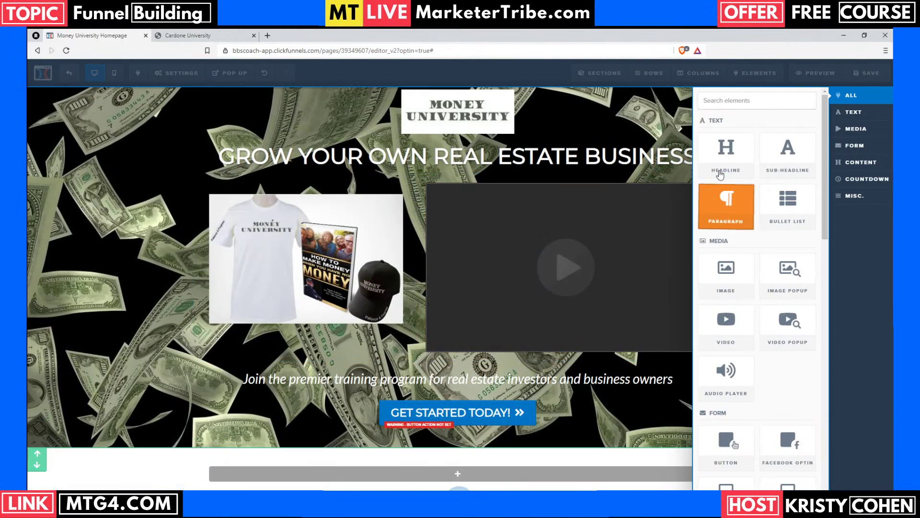
pyautogui.click(728, 140)
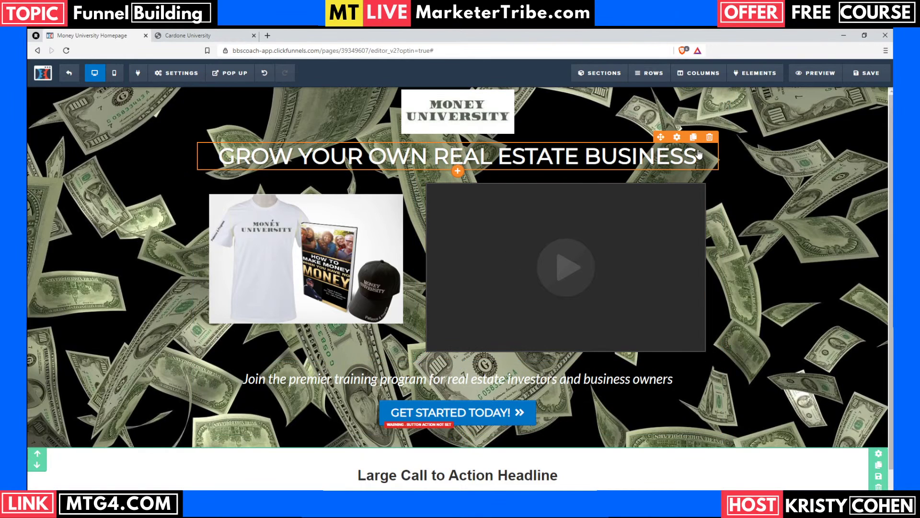
pyautogui.click(693, 138)
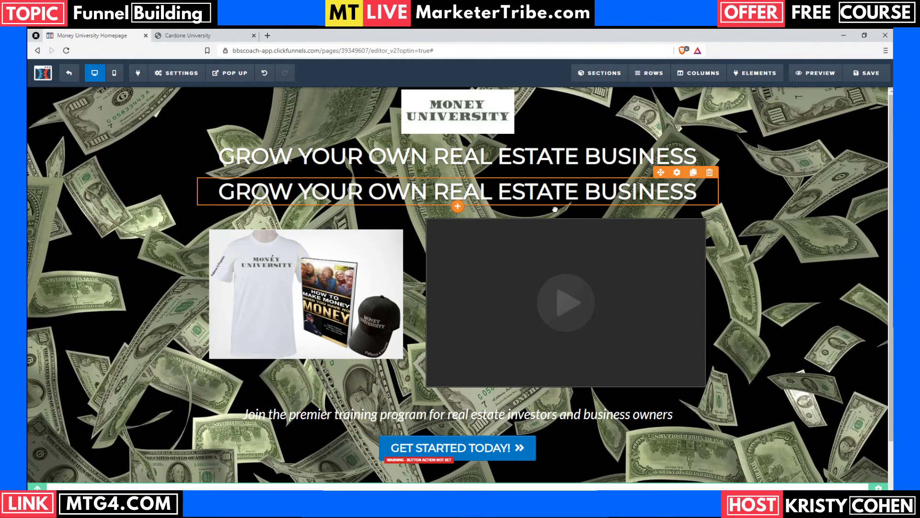
pyautogui.scroll(-2, 526, 334)
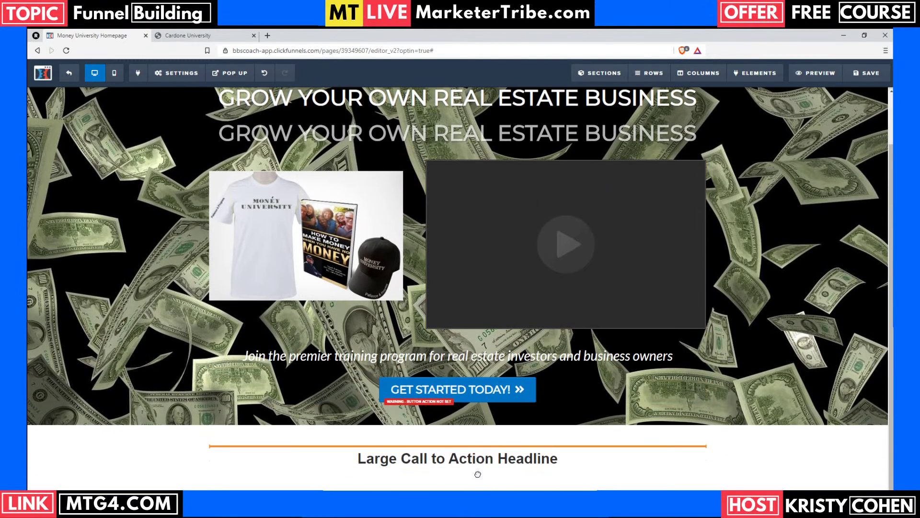
pyautogui.moveTo(477, 462); pyautogui.dragTo(476, 468)
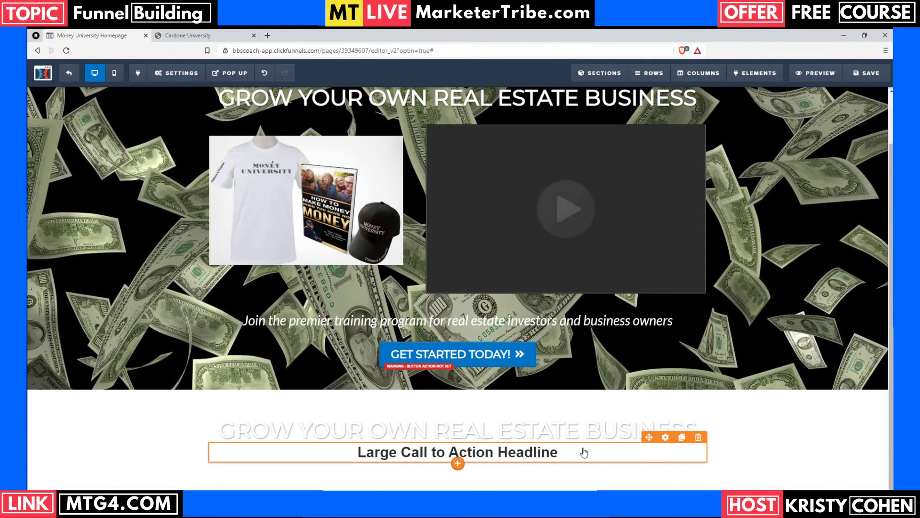
pyautogui.click(699, 438)
pyautogui.click(505, 101)
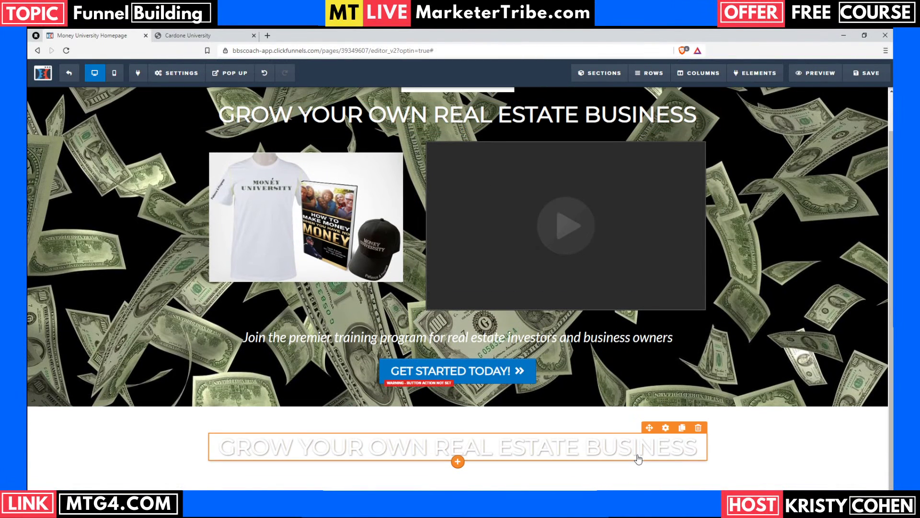
# Step: Set the cloned headline's bold color to the first dark gray conversion color and open its advanced styles
pyautogui.click(666, 428)
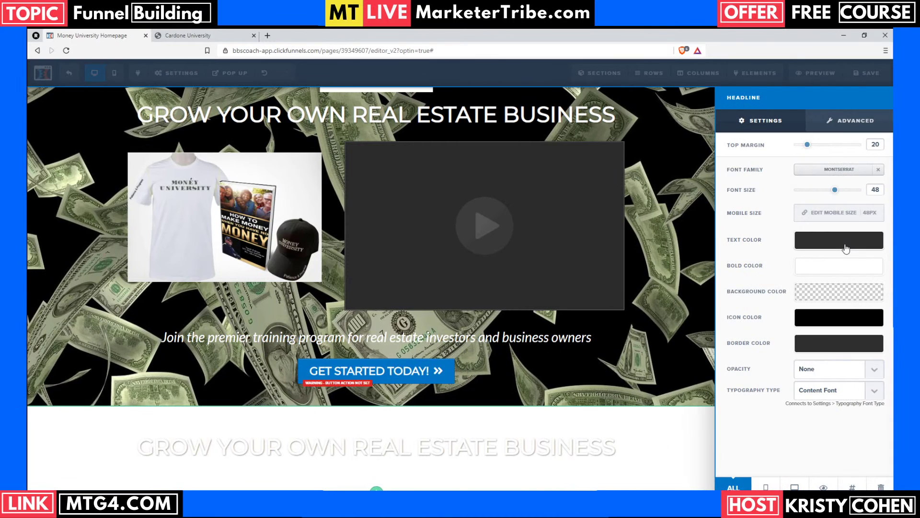
pyautogui.click(840, 266)
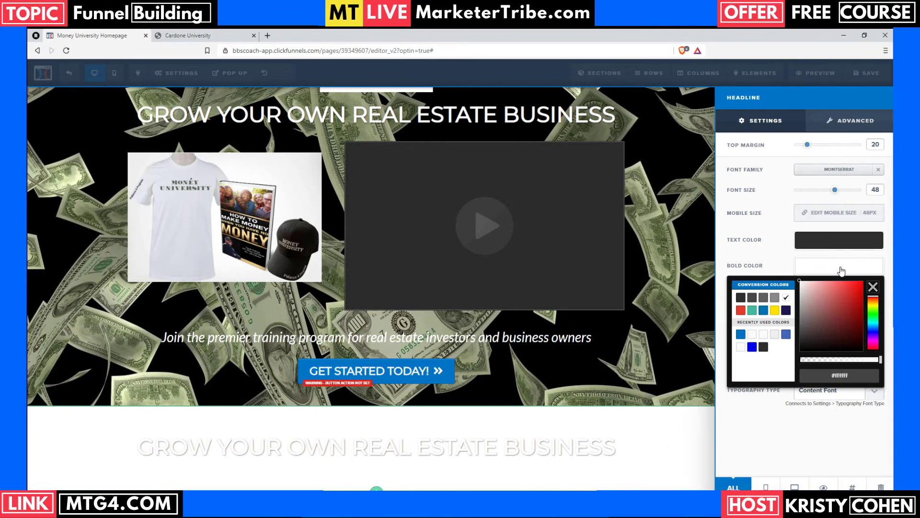
pyautogui.click(740, 298)
pyautogui.click(764, 429)
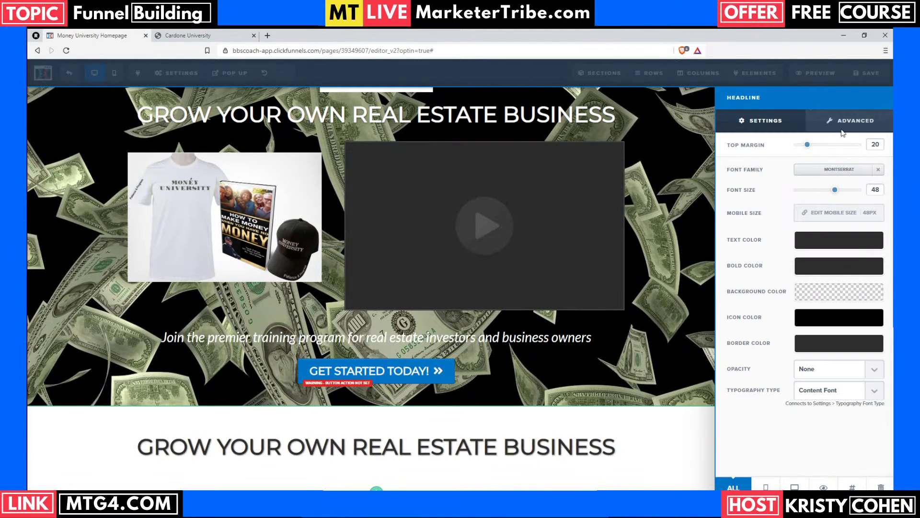
pyautogui.click(856, 123)
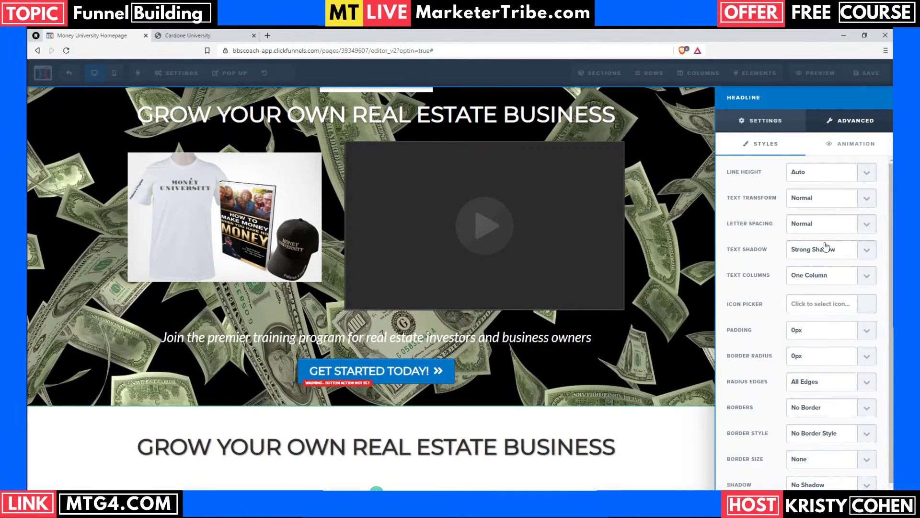
pyautogui.click(432, 427)
# Step: Replace the cloned headline's text with "JOIN MONEY UNIVERSITY TODAY!", following the wording on the Cardone University page
pyautogui.tripleClick(515, 439)
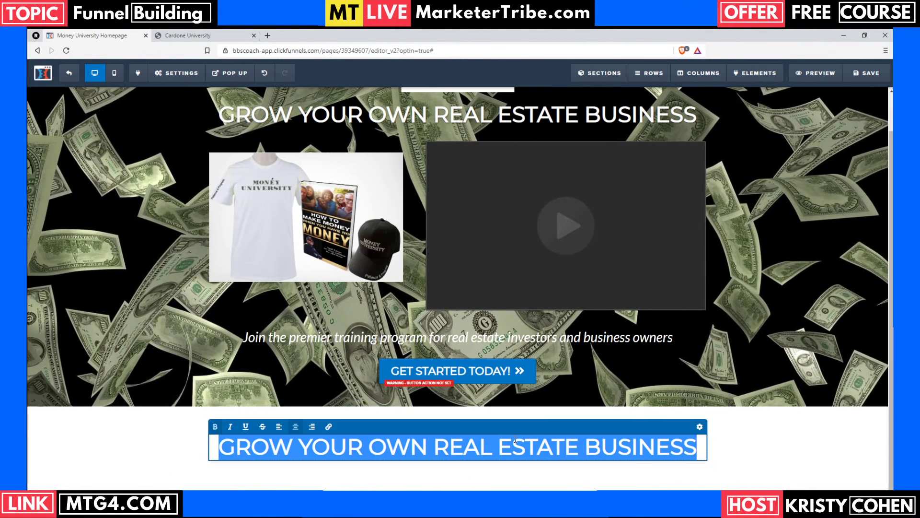
pyautogui.press('BackSpace')
pyautogui.write('join')
pyautogui.press('BackSpace')
pyautogui.press('BackSpace')
pyautogui.press('BackSpace')
pyautogui.press('BackSpace')
pyautogui.write('JOIN MONEY U')
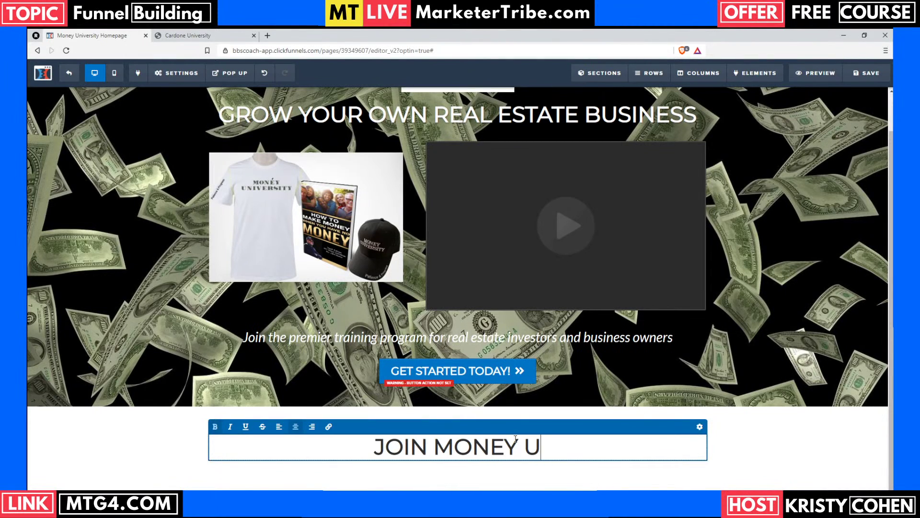
pyautogui.write('NIVERSITY')
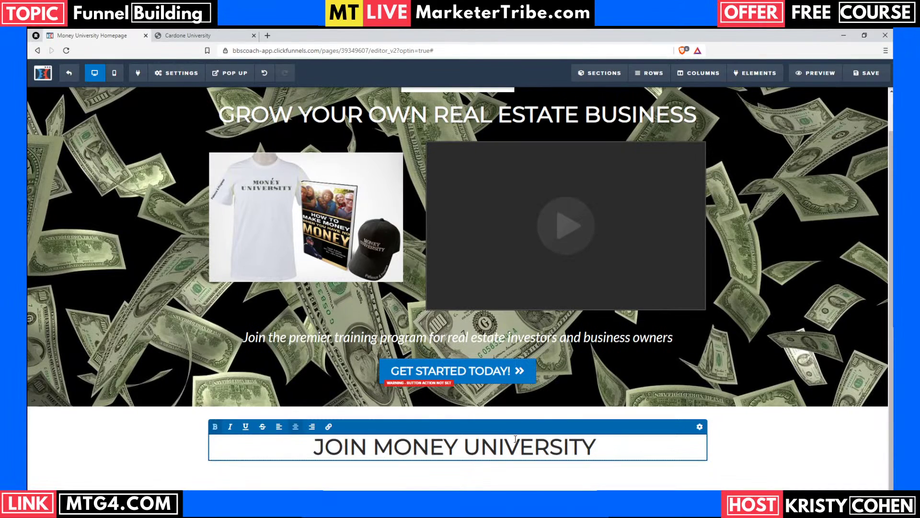
pyautogui.scroll(1, 516, 439)
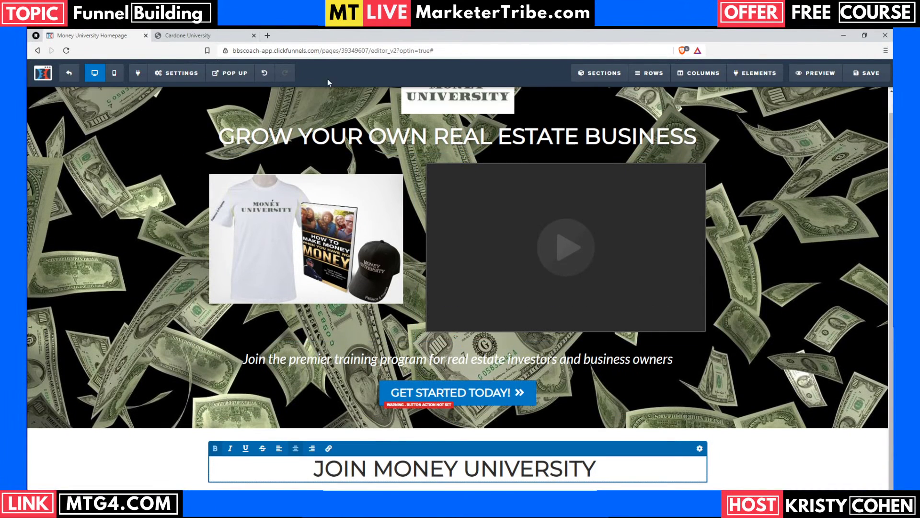
pyautogui.click(157, 38)
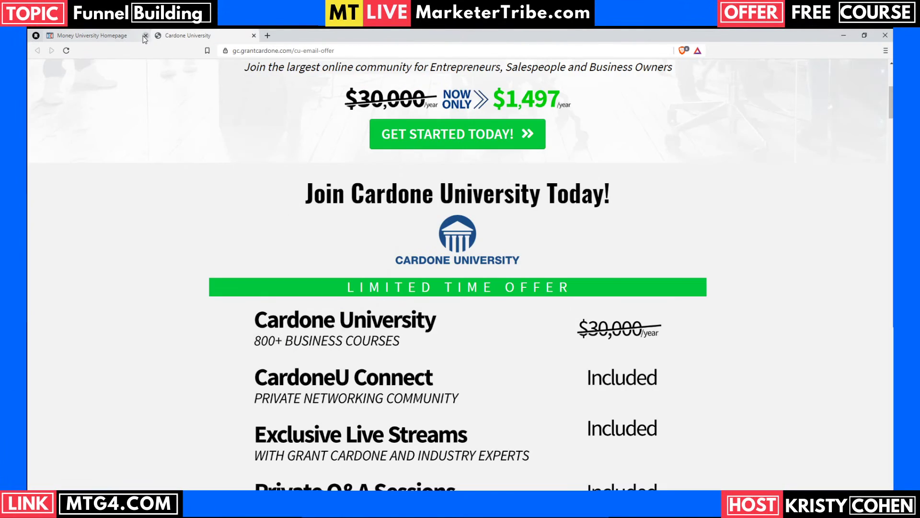
pyautogui.click(113, 35)
pyautogui.write('TODAY!')
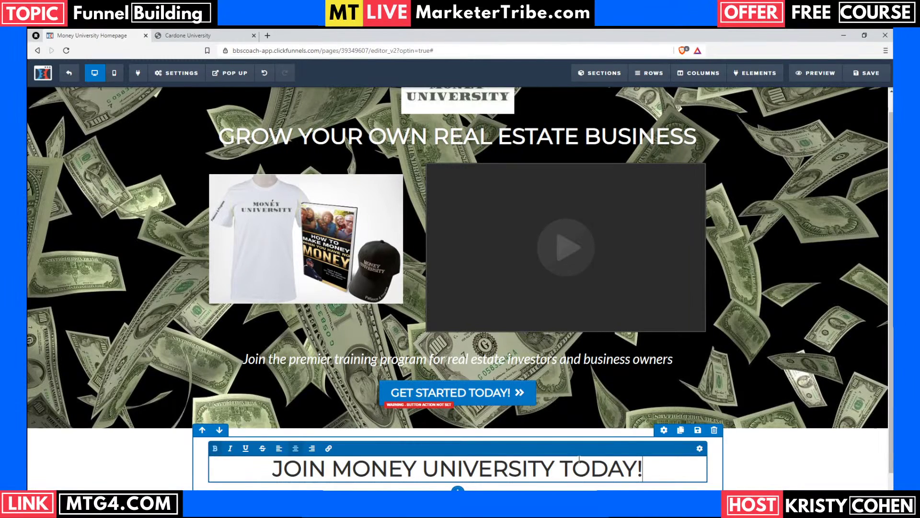
# Step: Retype the new section's headline in title case as "Join Money University Today!" and save the page
pyautogui.moveTo(634, 468); pyautogui.dragTo(288, 465)
pyautogui.write('OI!')
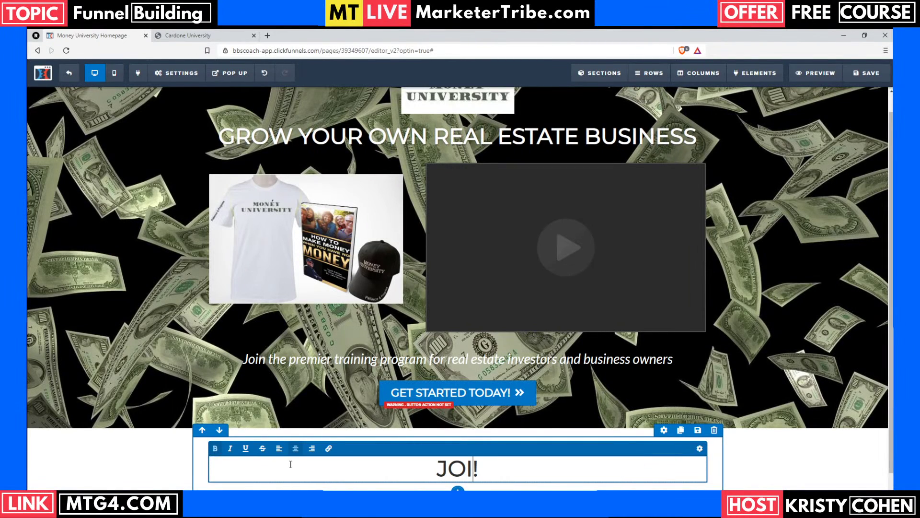
pyautogui.press('BackSpace')
pyautogui.press('BackSpace')
pyautogui.write('oin Money u')
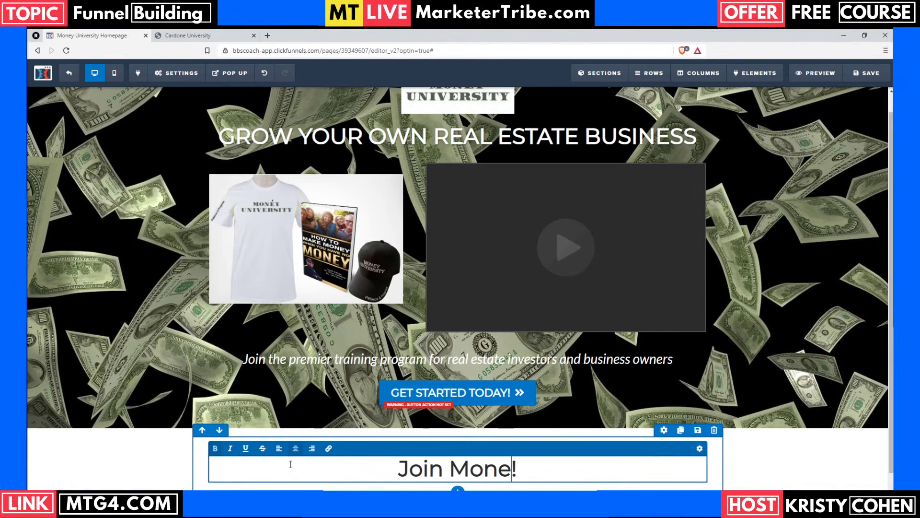
pyautogui.write('ni')
pyautogui.press('BackSpace')
pyautogui.press('BackSpace')
pyautogui.press('BackSpace')
pyautogui.press('BackSpace')
pyautogui.write('Un')
pyautogui.press('BackSpace')
pyautogui.press('BackSpace')
pyautogui.press('BackSpace')
pyautogui.write('y Univ')
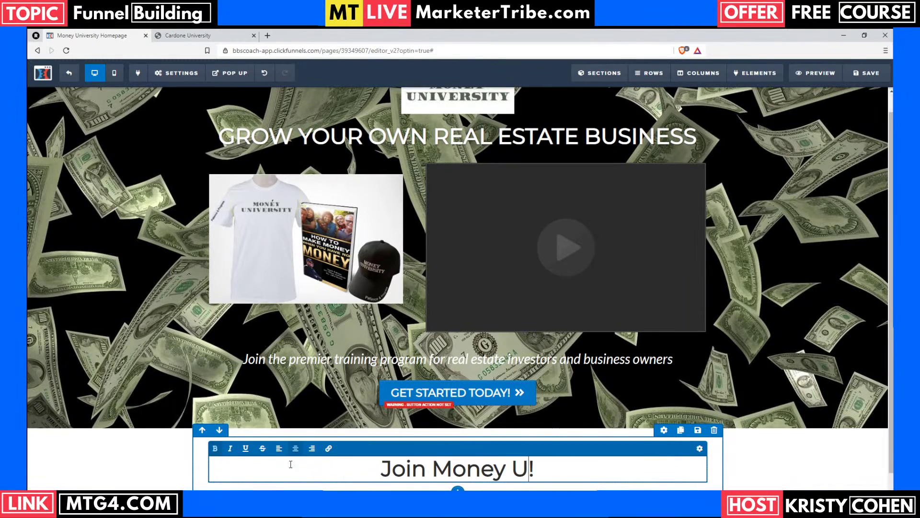
pyautogui.write('ersity Today')
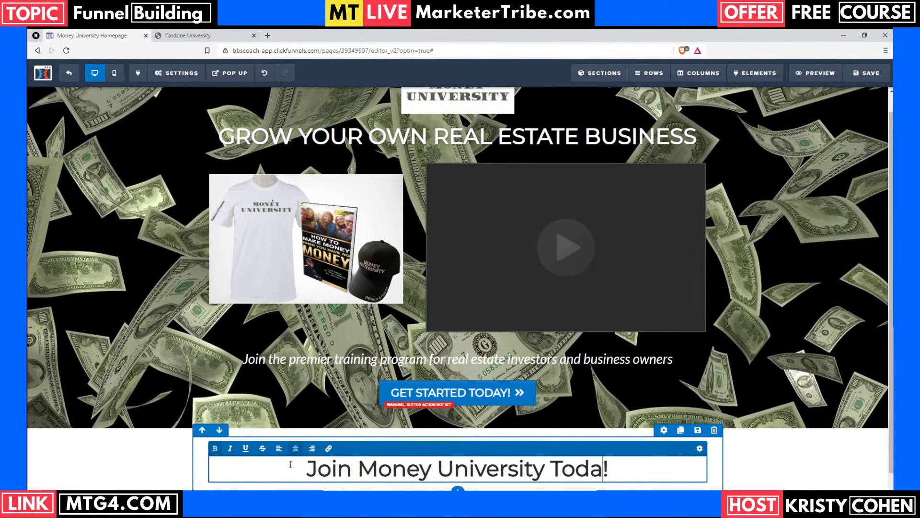
pyautogui.click(781, 456)
pyautogui.click(867, 73)
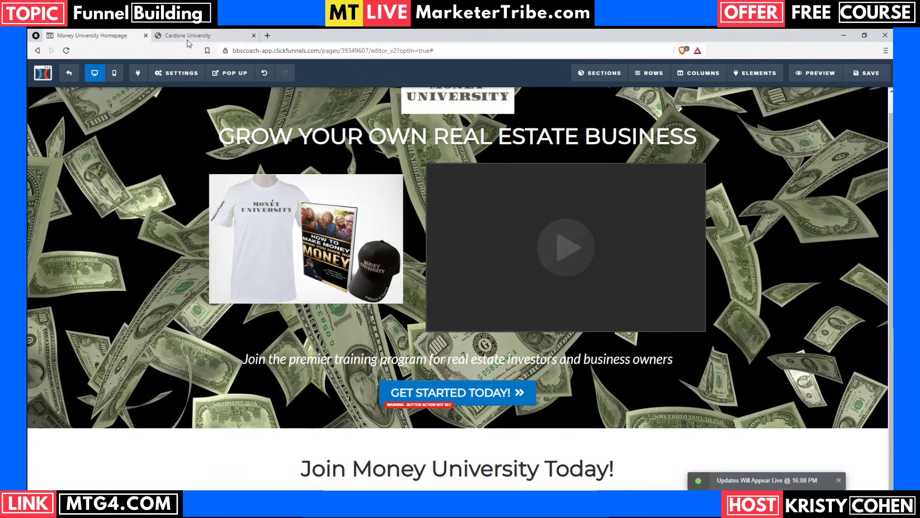
# Step: Clone the Money University logo, move the copy below the "Join Money University Today!" headline, and save the page
pyautogui.click(188, 39)
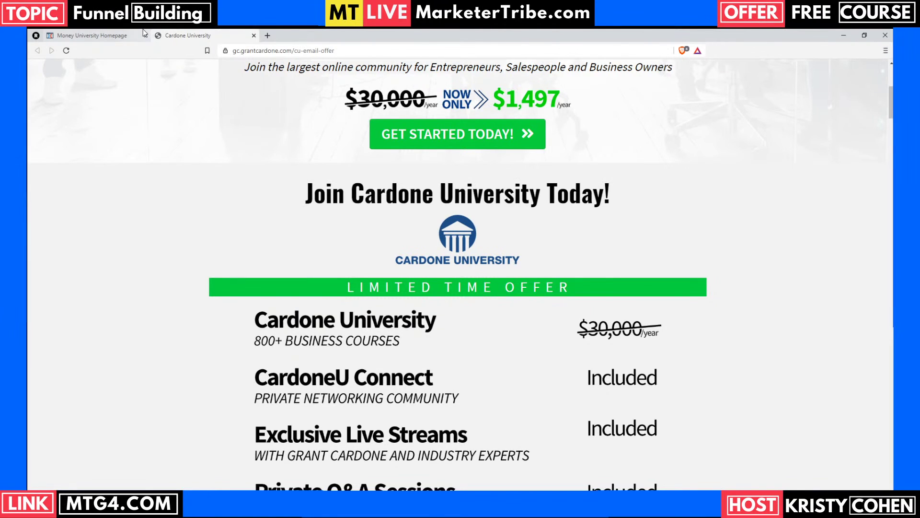
pyautogui.click(91, 35)
pyautogui.scroll(1, 456, 435)
pyautogui.scroll(-2, 456, 436)
pyautogui.scroll(1, 468, 446)
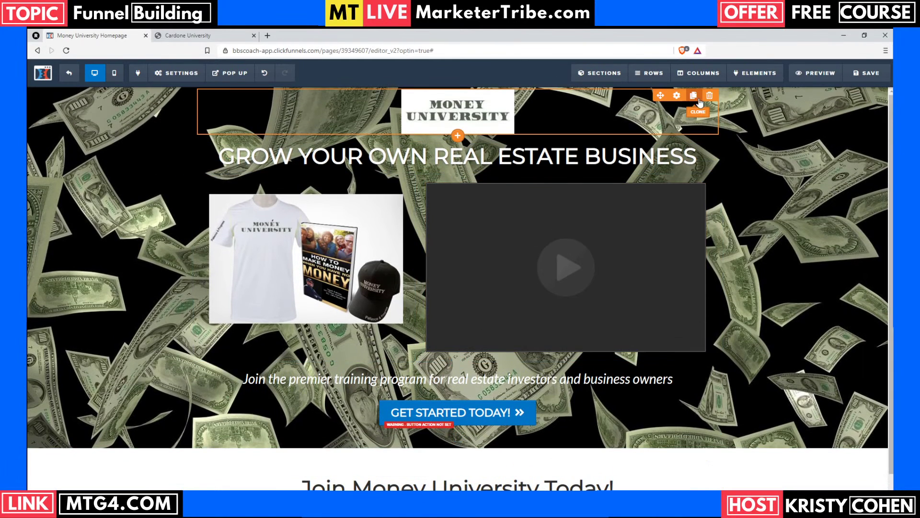
pyautogui.click(693, 93)
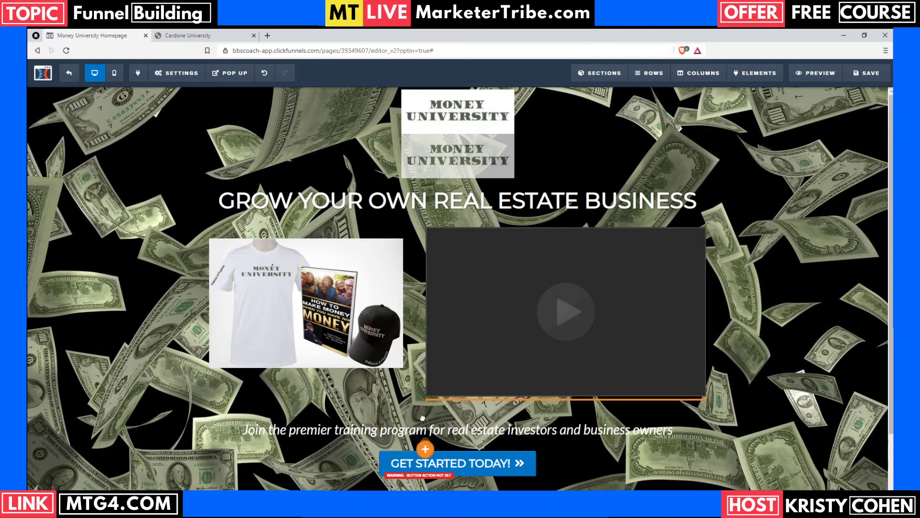
pyautogui.scroll(-2, 418, 467)
pyautogui.moveTo(443, 445); pyautogui.dragTo(446, 482)
pyautogui.scroll(1, 805, 433)
pyautogui.scroll(-2, 805, 437)
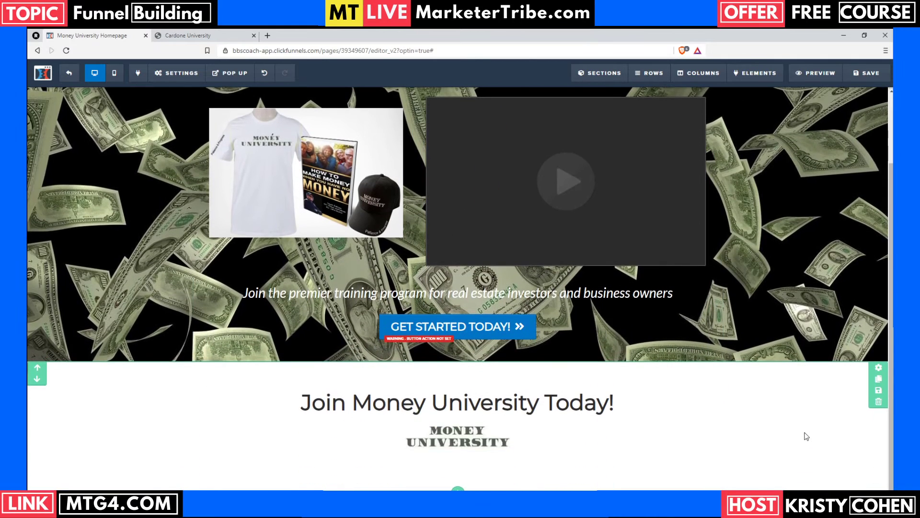
pyautogui.click(877, 77)
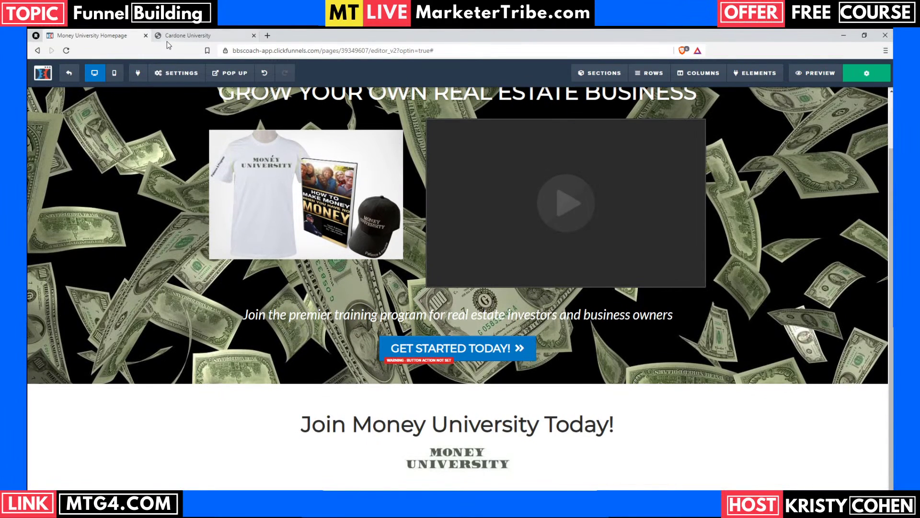
# Step: Clone the hero's "Join the premier training program" sub-headline and move the copy below the Money University logo, matching the Cardone page's banner position
pyautogui.click(187, 40)
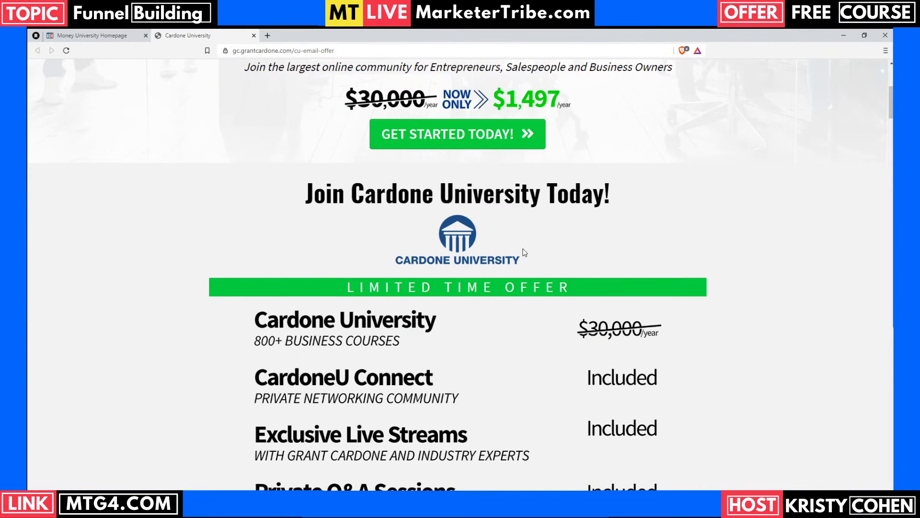
pyautogui.click(102, 36)
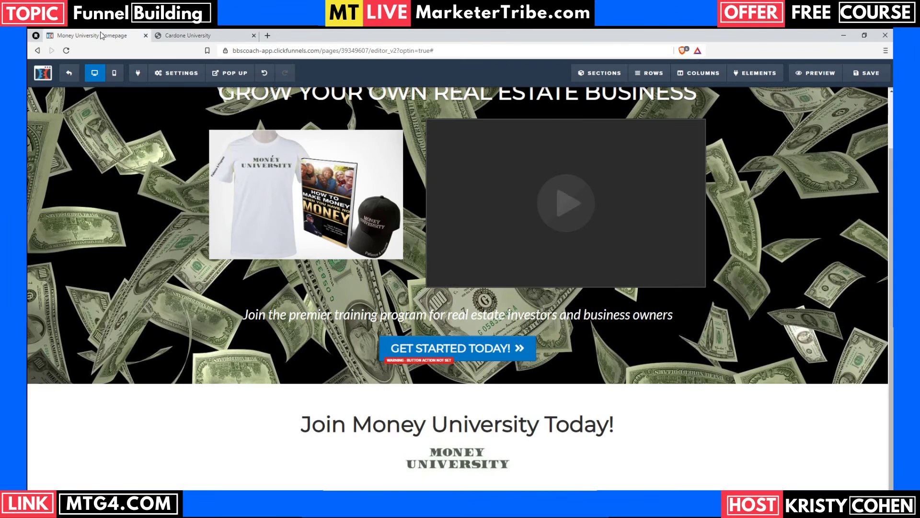
pyautogui.click(689, 307)
pyautogui.scroll(-2, 695, 321)
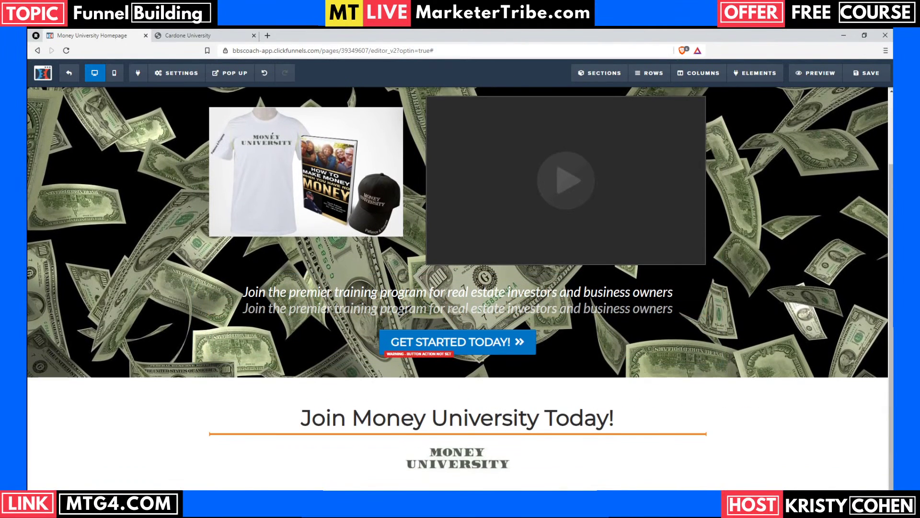
pyautogui.hotkey('ctrl', 'z')
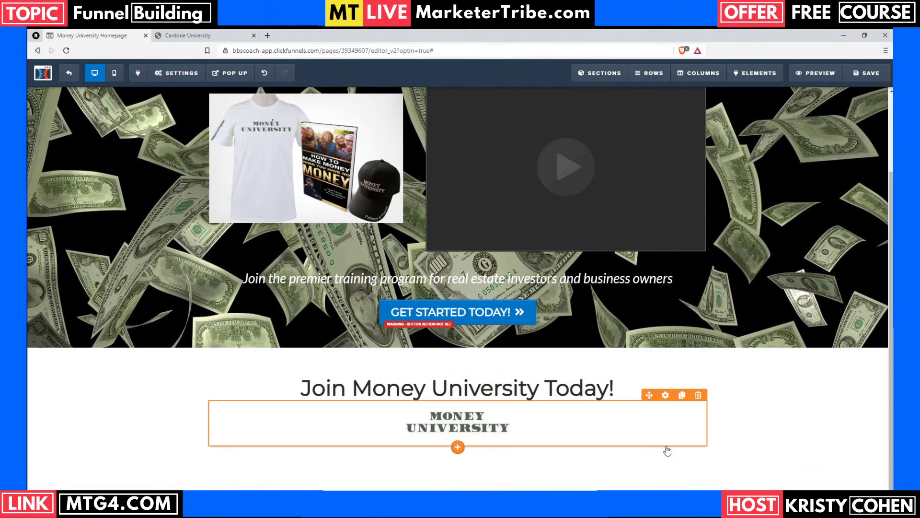
# Step: Set the cloned sub-headline's background color to bright green, rgba(47, 215, 68, 0.98)
pyautogui.click(667, 439)
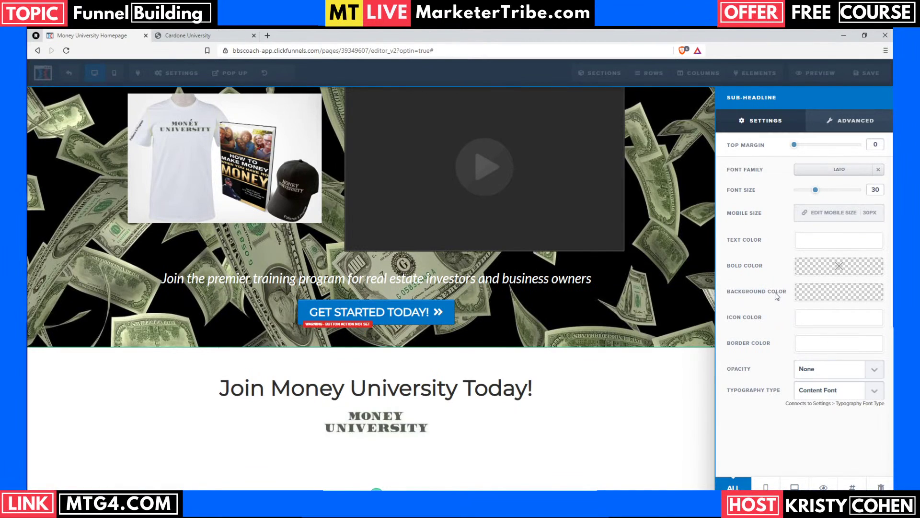
pyautogui.click(808, 293)
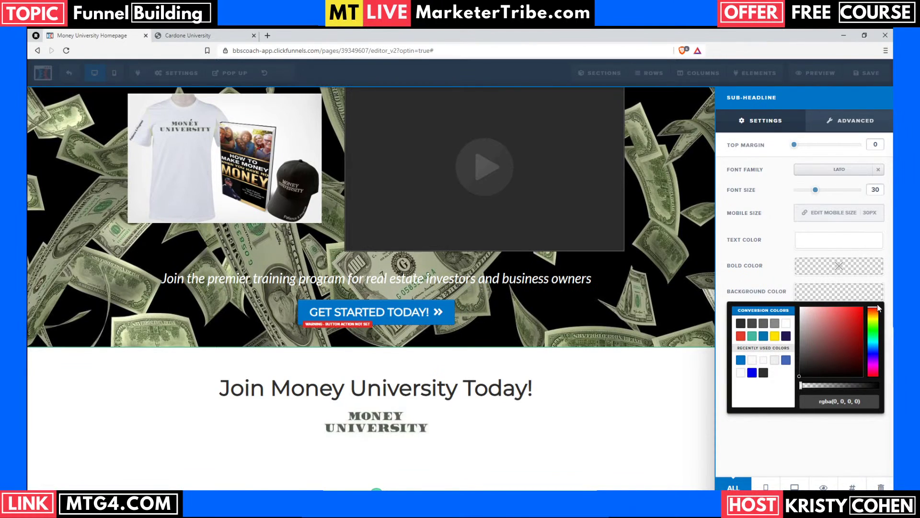
pyautogui.moveTo(878, 317); pyautogui.dragTo(878, 333)
pyautogui.click(849, 316)
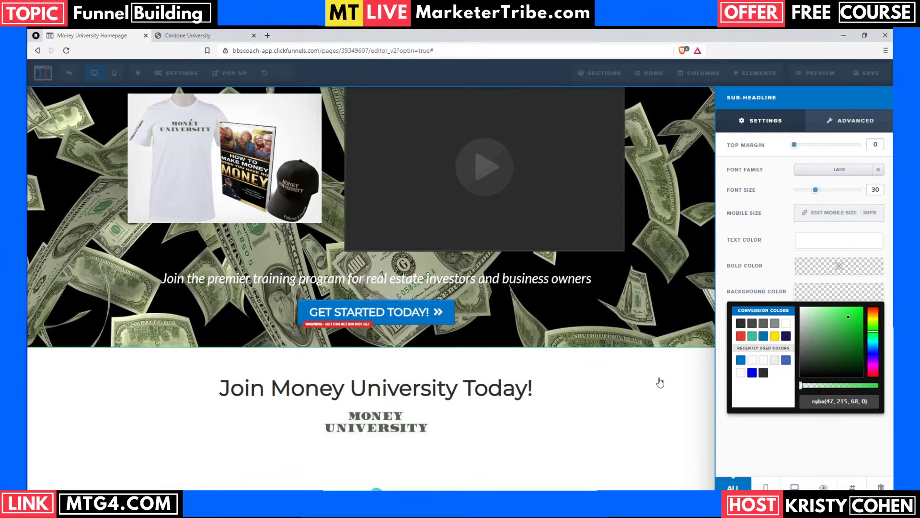
pyautogui.click(808, 457)
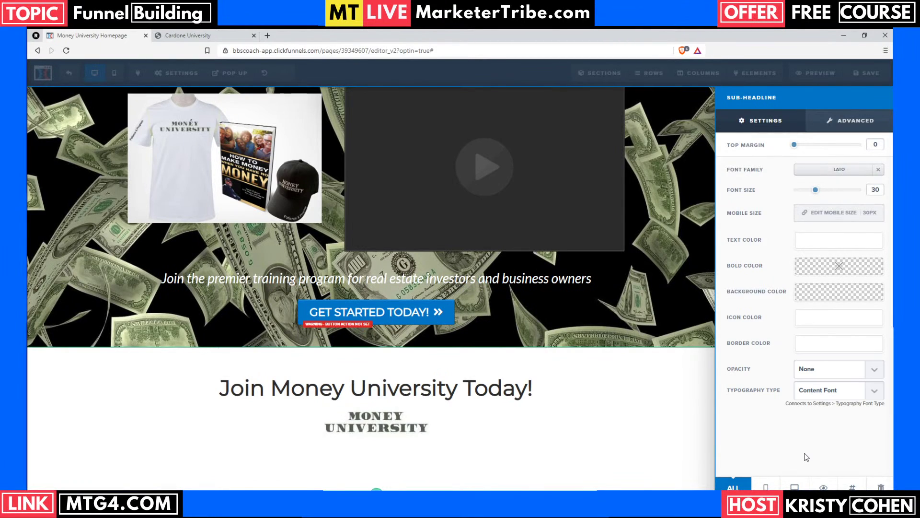
pyautogui.click(821, 294)
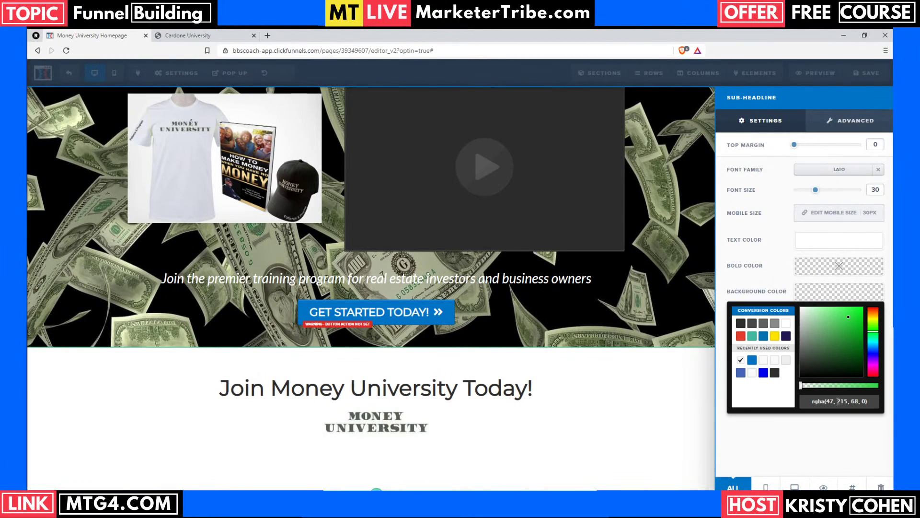
pyautogui.moveTo(805, 385); pyautogui.dragTo(880, 392)
# Step: Set the green sub-headline's padding to 5px in its advanced styles
pyautogui.click(833, 124)
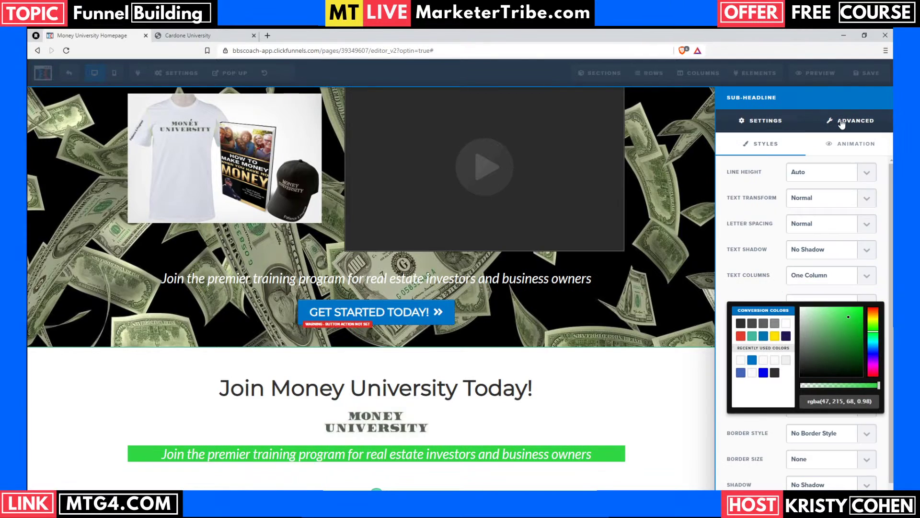
pyautogui.click(768, 273)
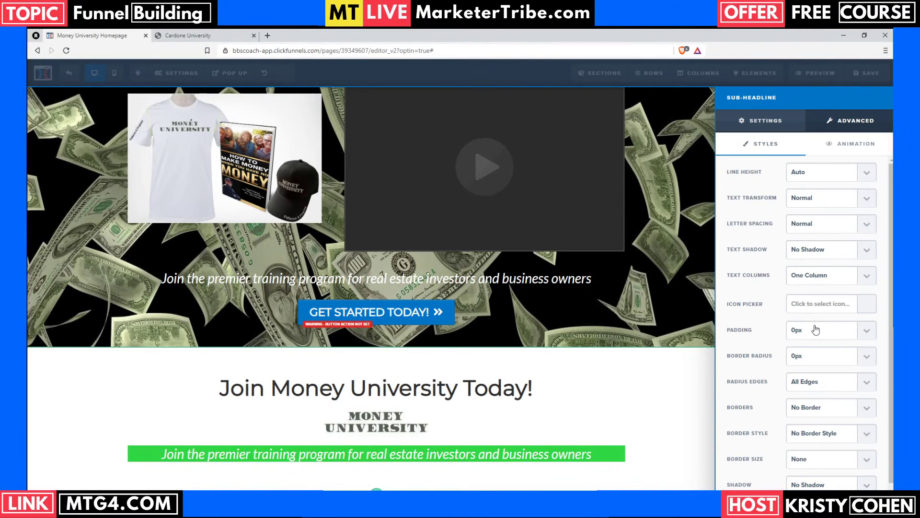
pyautogui.press('Down')
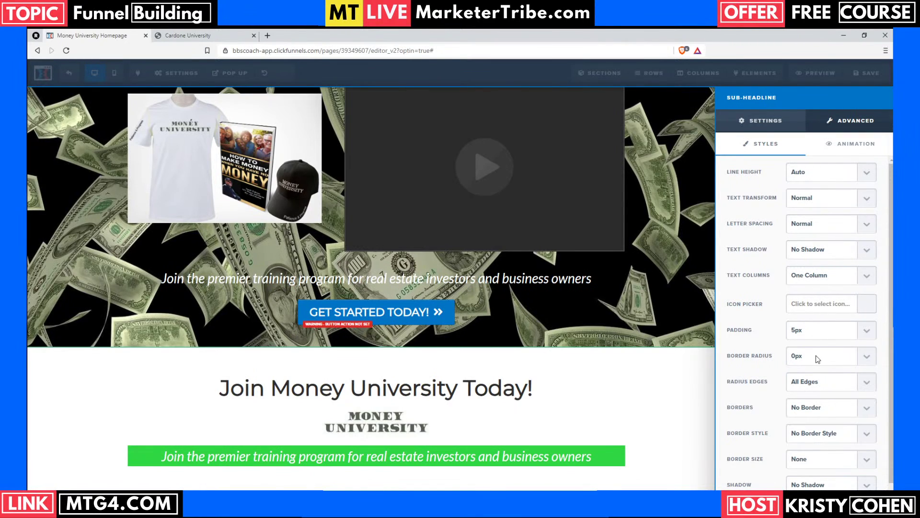
pyautogui.press('Down')
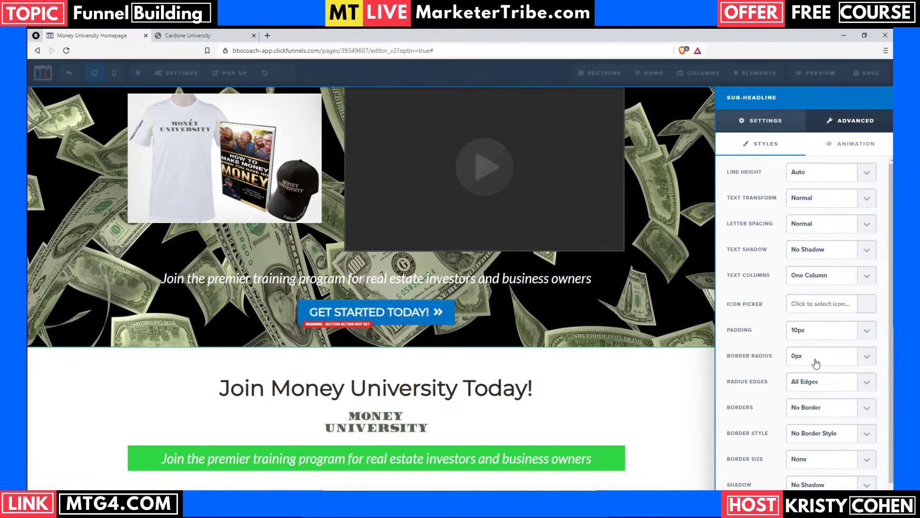
pyautogui.press('Up')
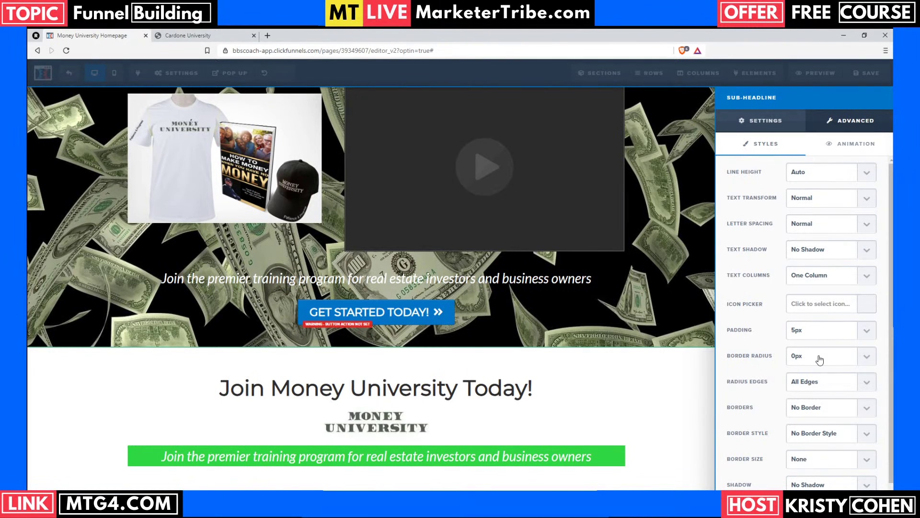
# Step: Remove the italic formatting from the green sub-headline's text and save the page
pyautogui.click(427, 473)
pyautogui.tripleClick(445, 457)
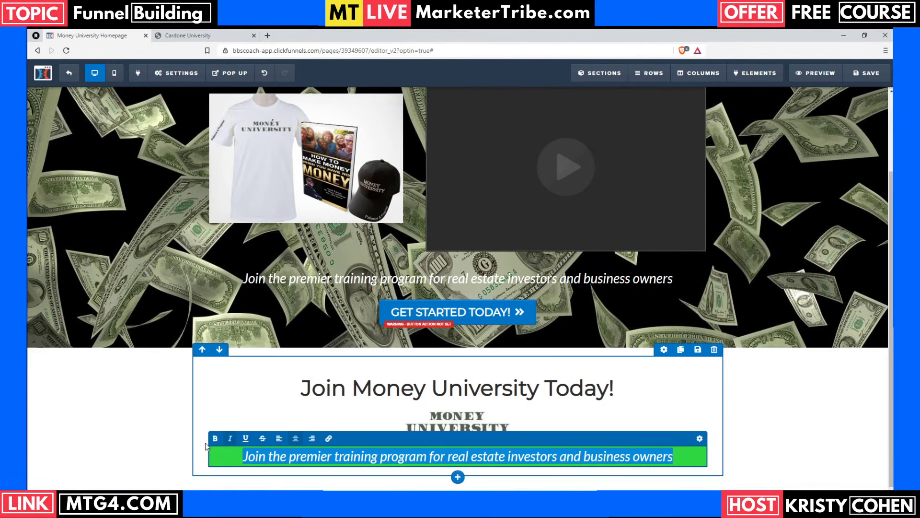
pyautogui.click(230, 438)
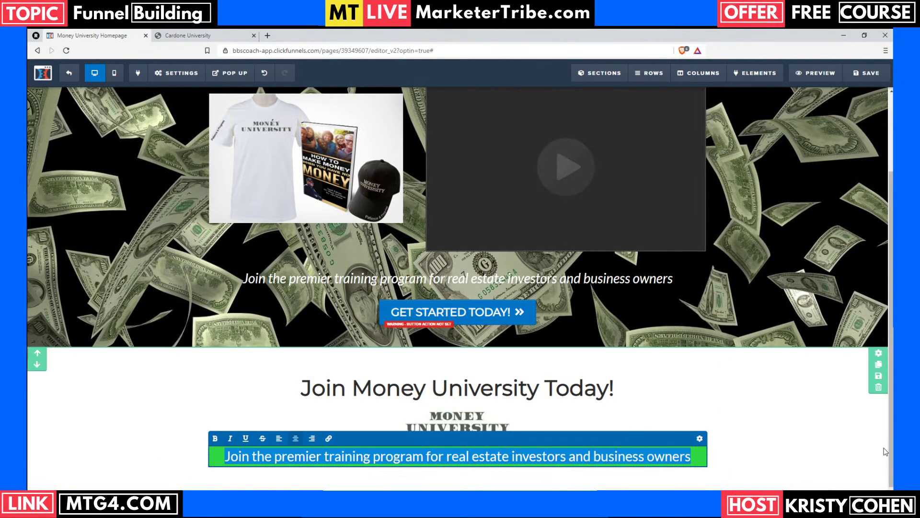
pyautogui.click(804, 443)
pyautogui.click(867, 73)
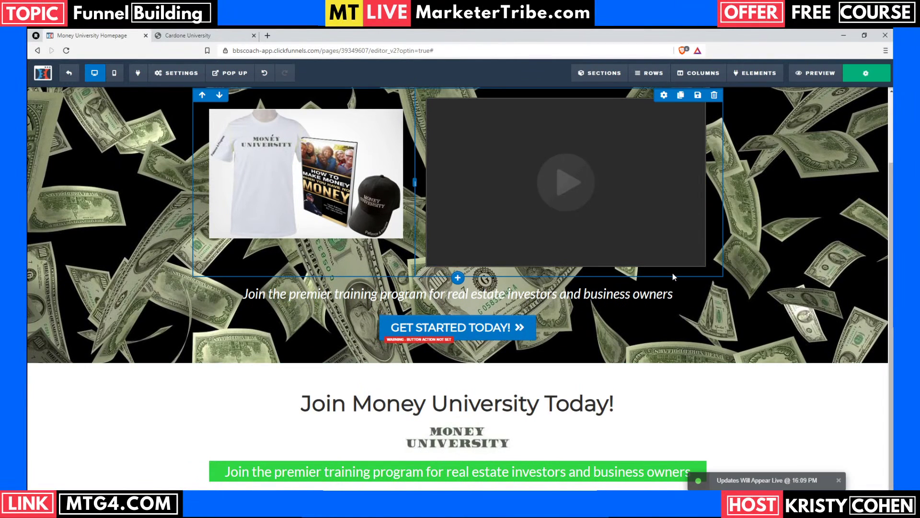
# Step: Replace the green bar's text with "LIMITED TIME OFFER", following the Cardone University page, and save the page
pyautogui.click(171, 38)
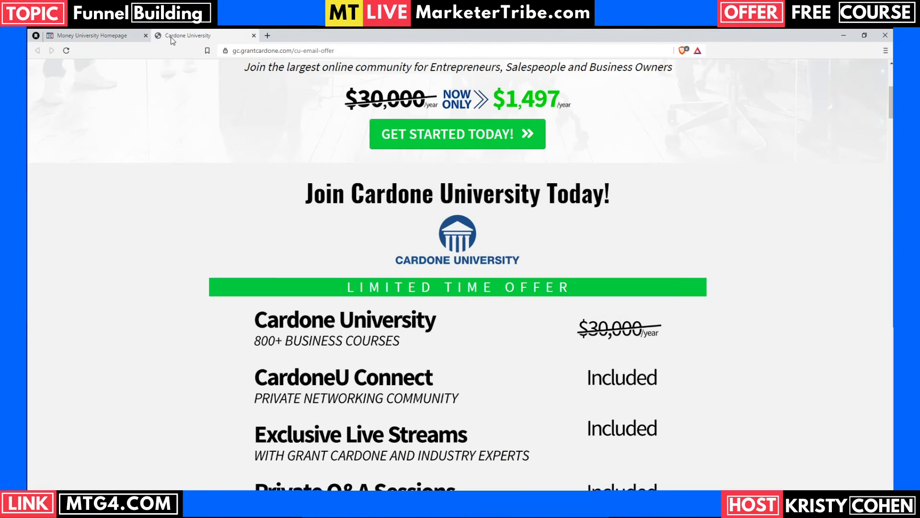
pyautogui.click(102, 36)
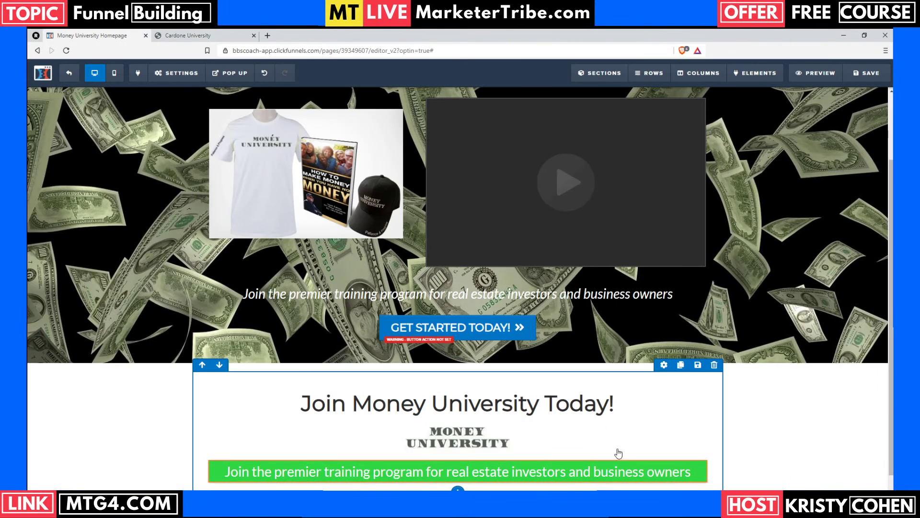
pyautogui.click(218, 36)
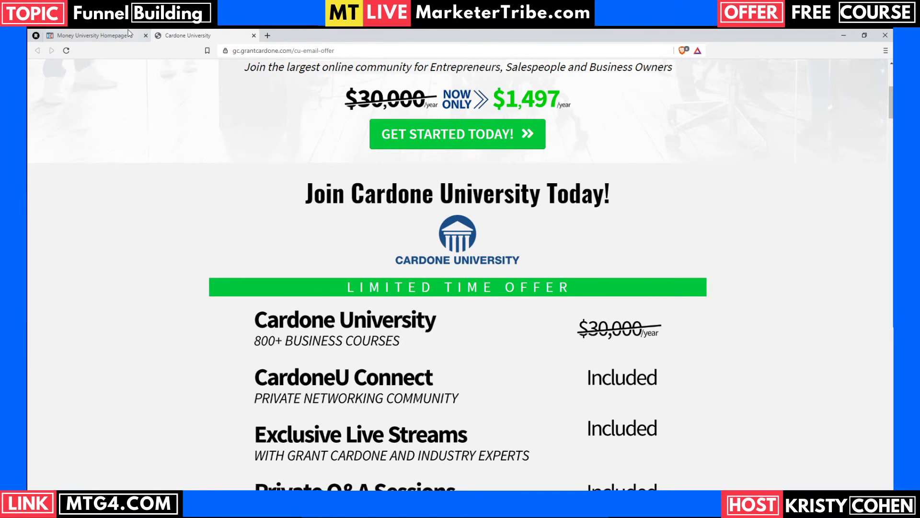
pyautogui.click(101, 36)
pyautogui.tripleClick(462, 470)
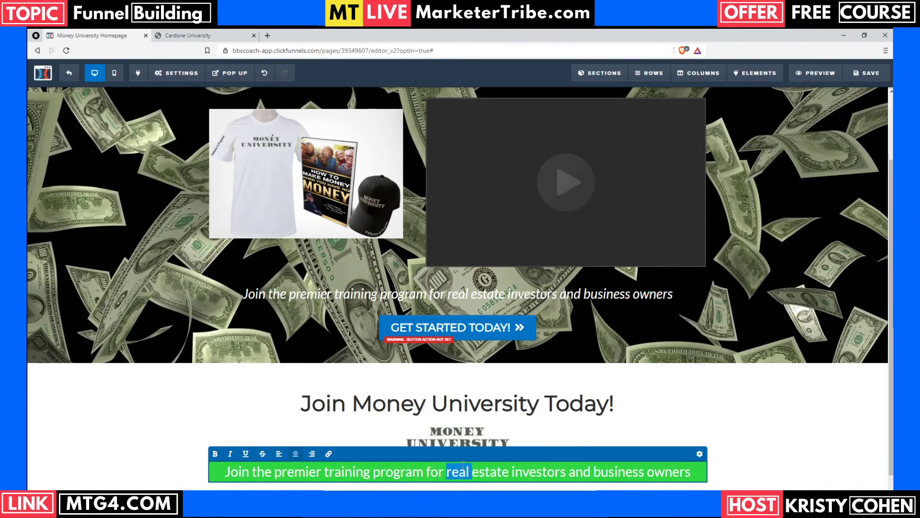
pyautogui.write('LIMITED')
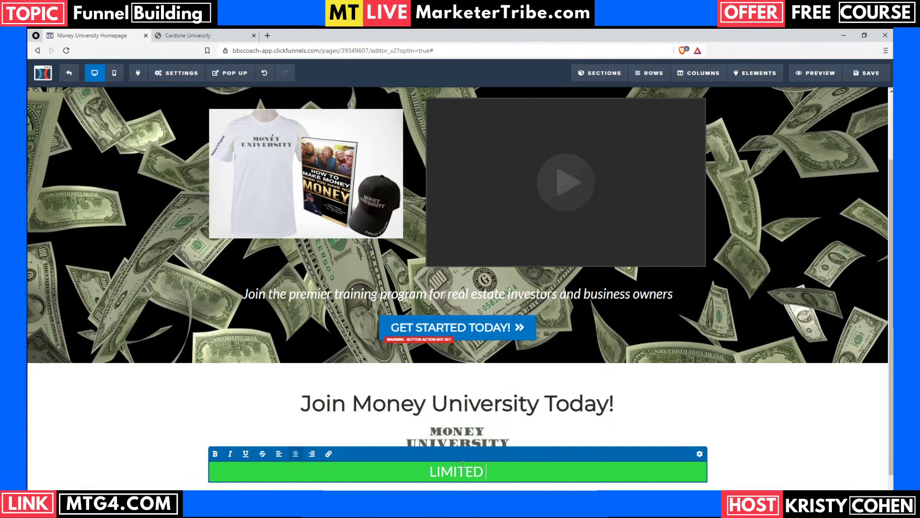
pyautogui.write(' TIME OFFER')
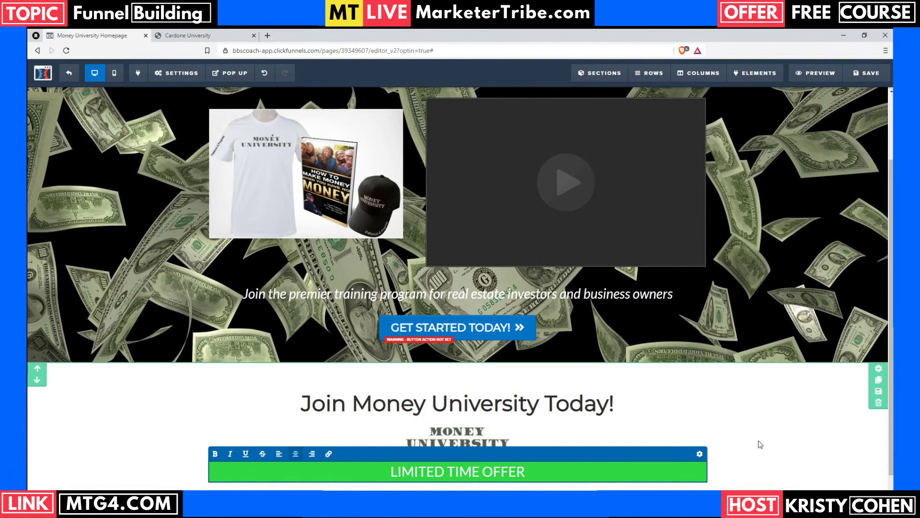
pyautogui.click(774, 442)
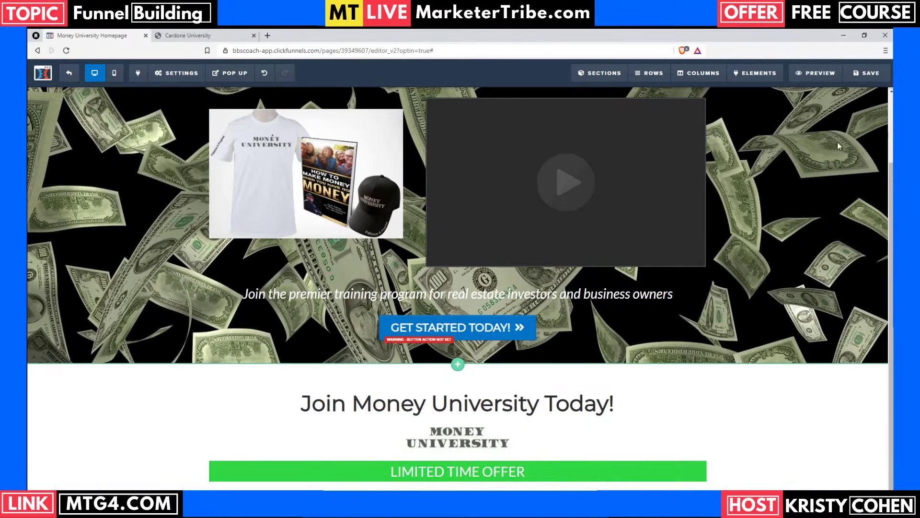
pyautogui.click(859, 75)
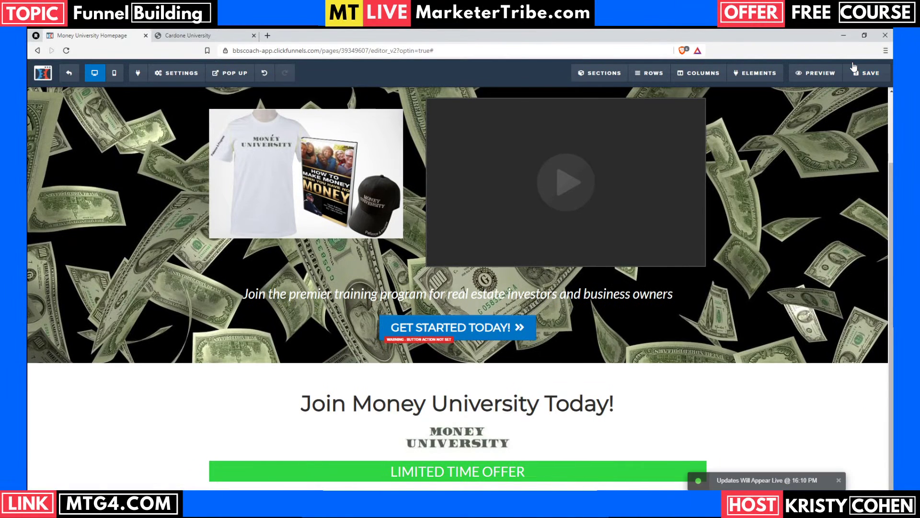
# Step: Examine the layout of the offer list below the limited time offer bar on the Cardone University page
pyautogui.click(190, 37)
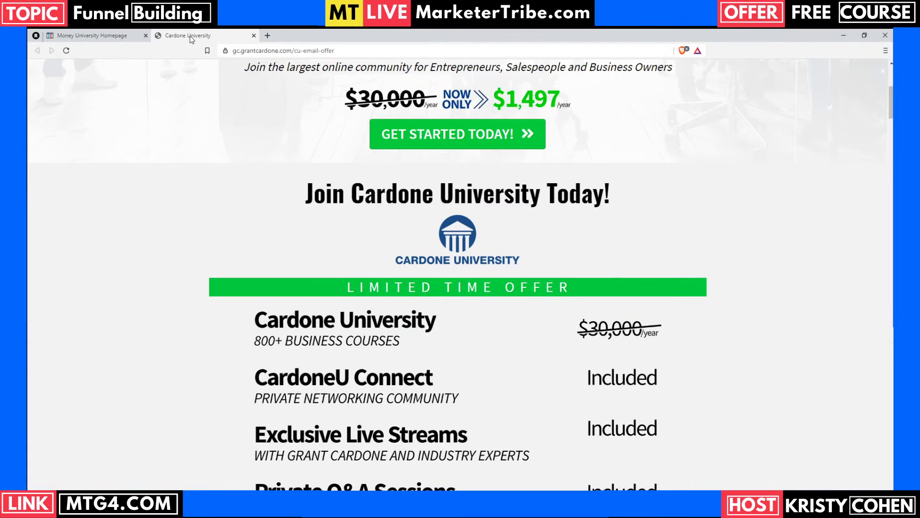
pyautogui.scroll(2, 430, 302)
pyautogui.scroll(-5, 430, 302)
pyautogui.scroll(-2, 431, 307)
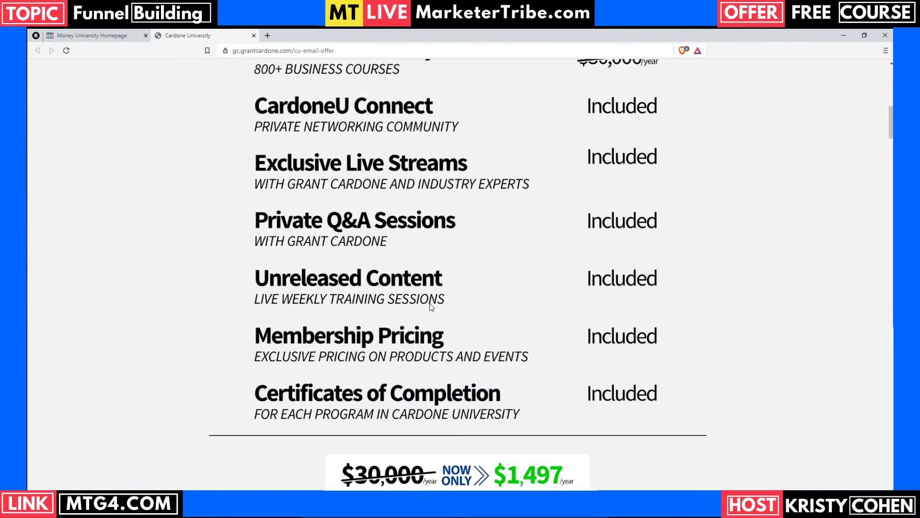
pyautogui.scroll(3, 431, 306)
pyautogui.scroll(-2, 431, 305)
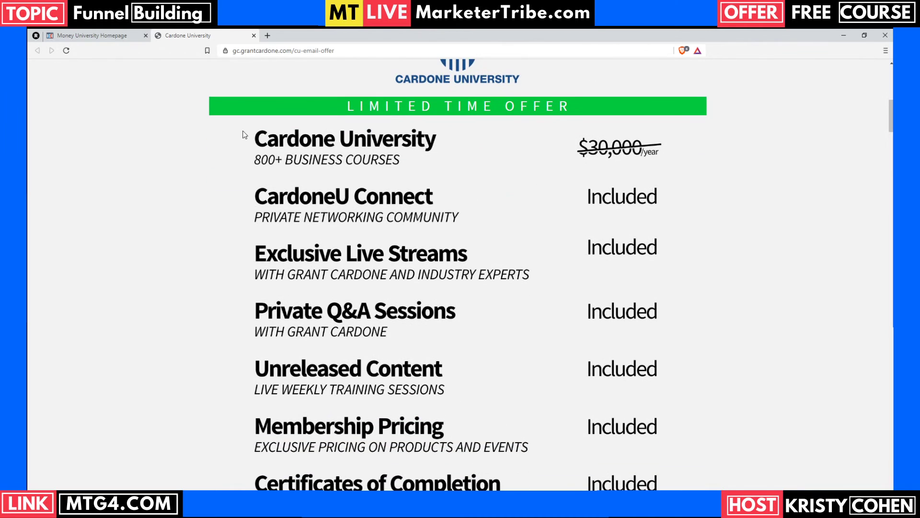
pyautogui.click(357, 221)
pyautogui.scroll(-2, 605, 331)
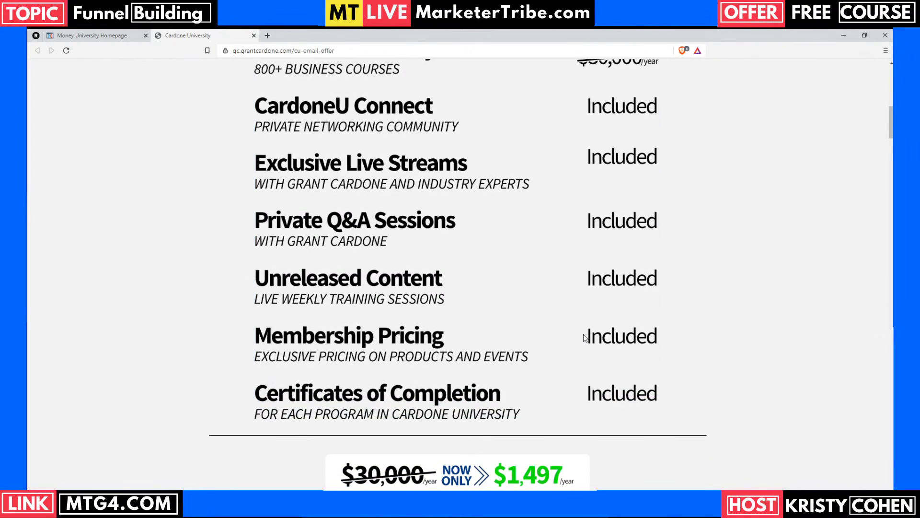
pyautogui.scroll(3, 378, 246)
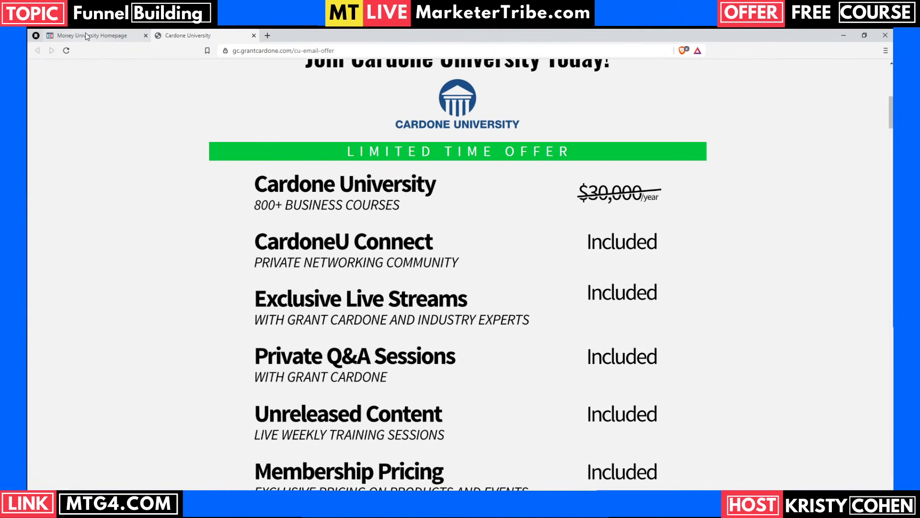
# Step: Add a two-column row below the "LIMITED TIME OFFER" bar on the Money University page and widen its left column
pyautogui.click(86, 34)
pyautogui.scroll(-1, 454, 375)
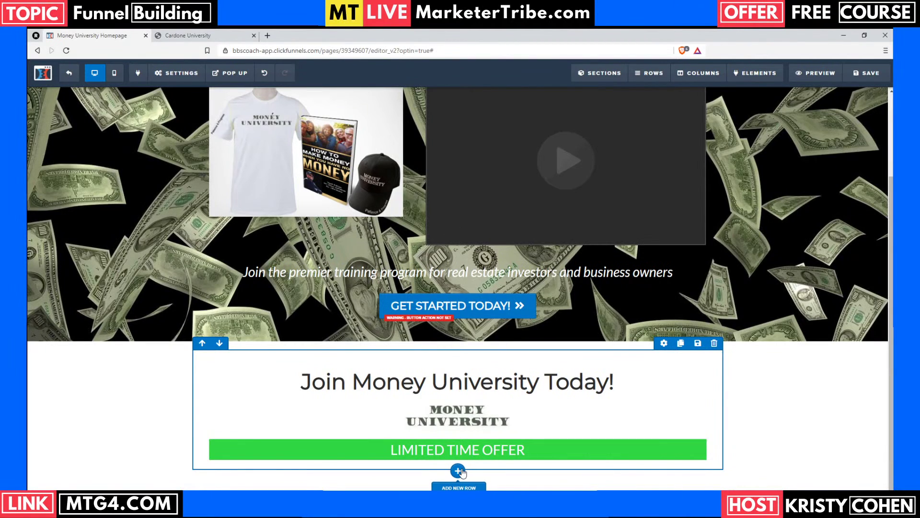
pyautogui.click(458, 470)
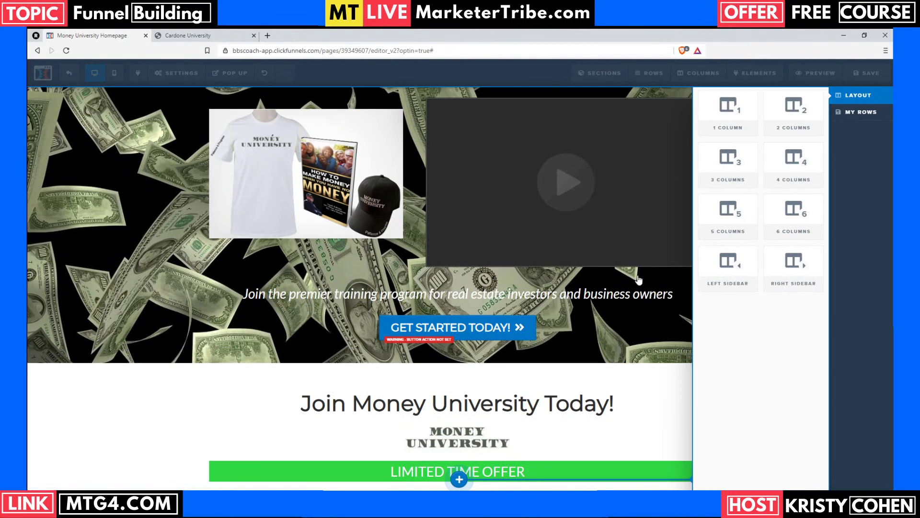
pyautogui.click(778, 133)
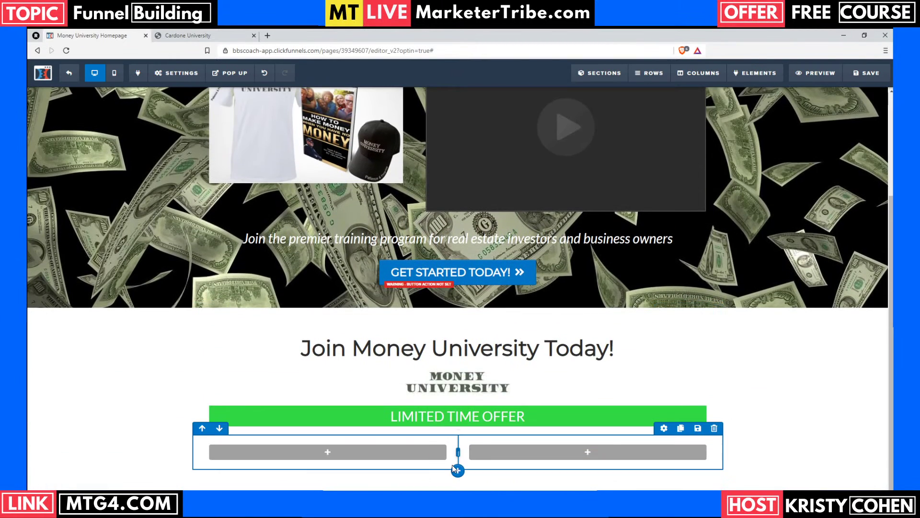
pyautogui.moveTo(459, 453); pyautogui.dragTo(499, 466)
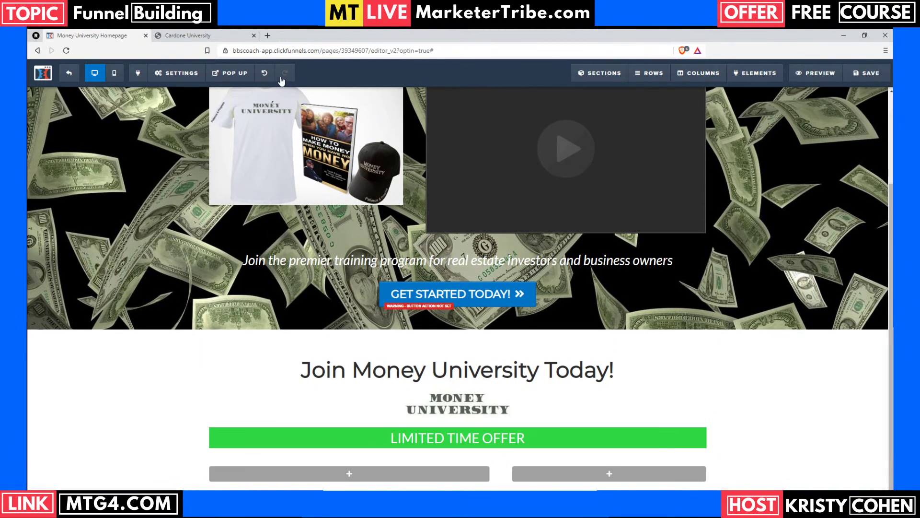
# Step: Add a headline with a sub-headline beneath it in the left column, following the Cardone University offer list
pyautogui.click(183, 37)
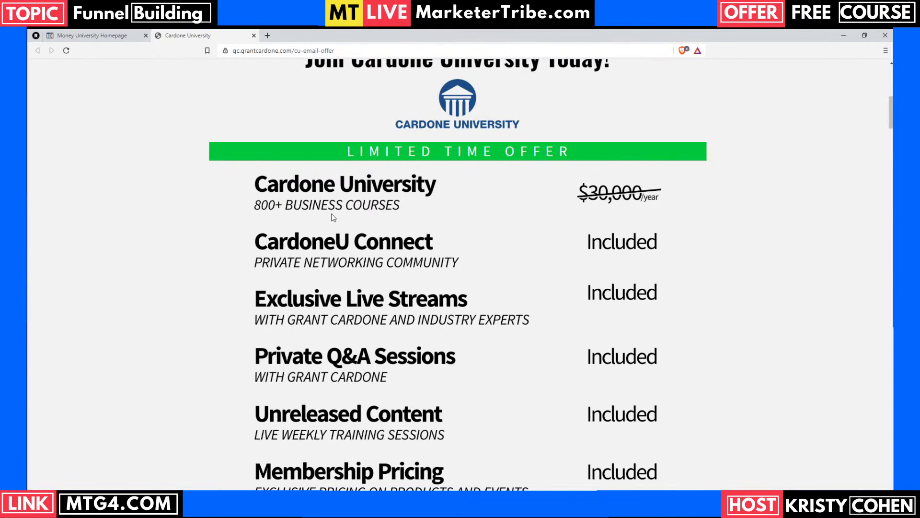
pyautogui.click(99, 35)
pyautogui.scroll(-1, 327, 454)
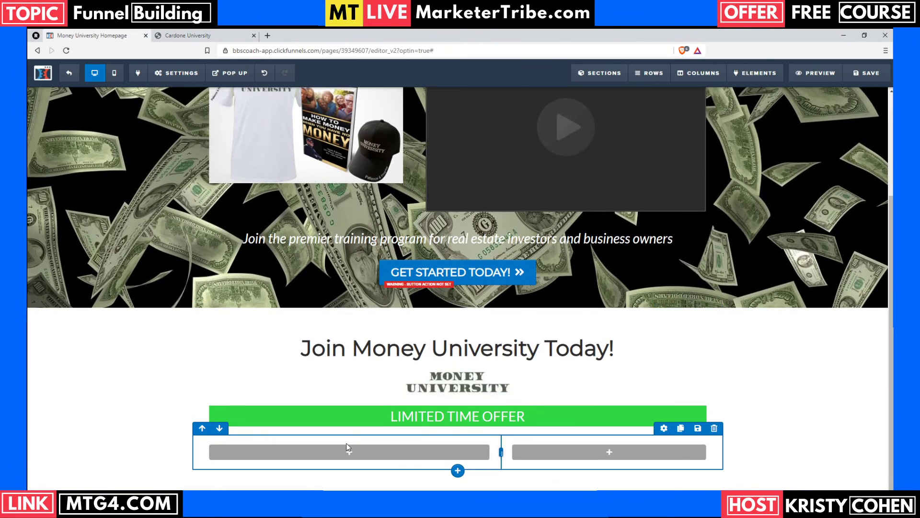
pyautogui.click(348, 451)
pyautogui.write('hea')
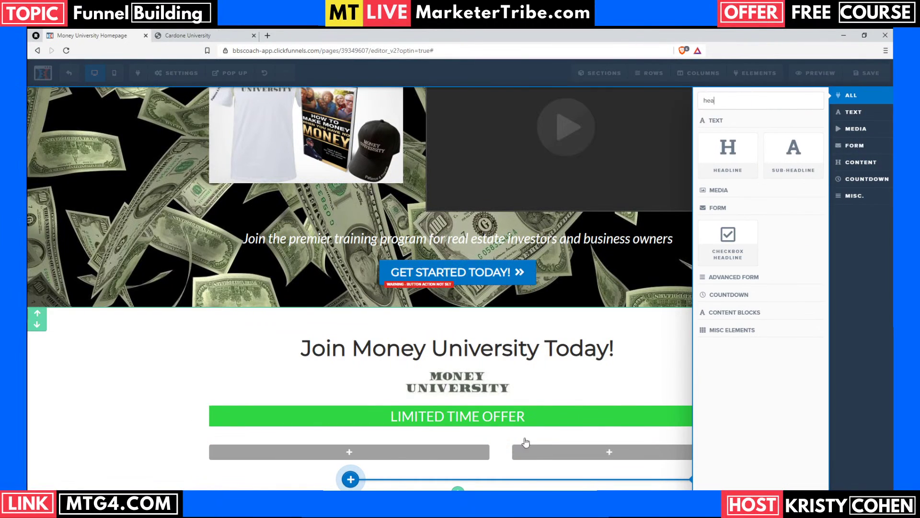
pyautogui.click(730, 151)
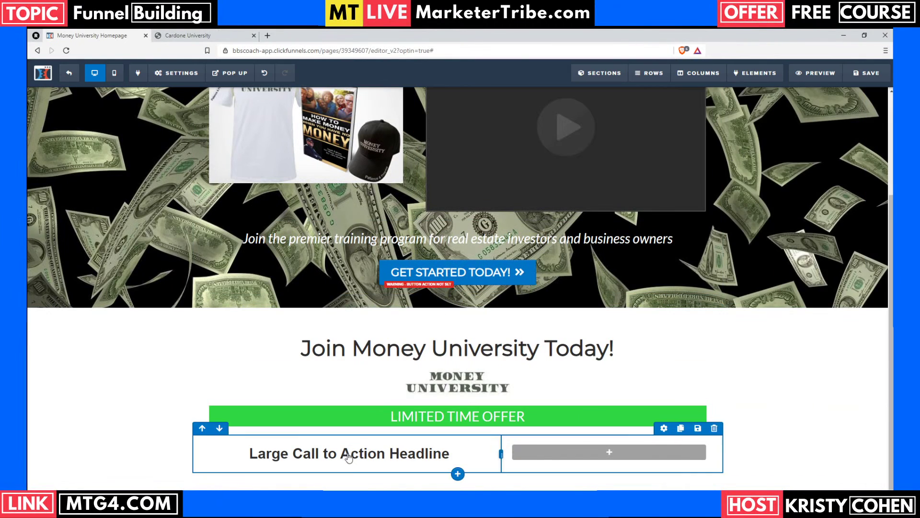
pyautogui.click(350, 481)
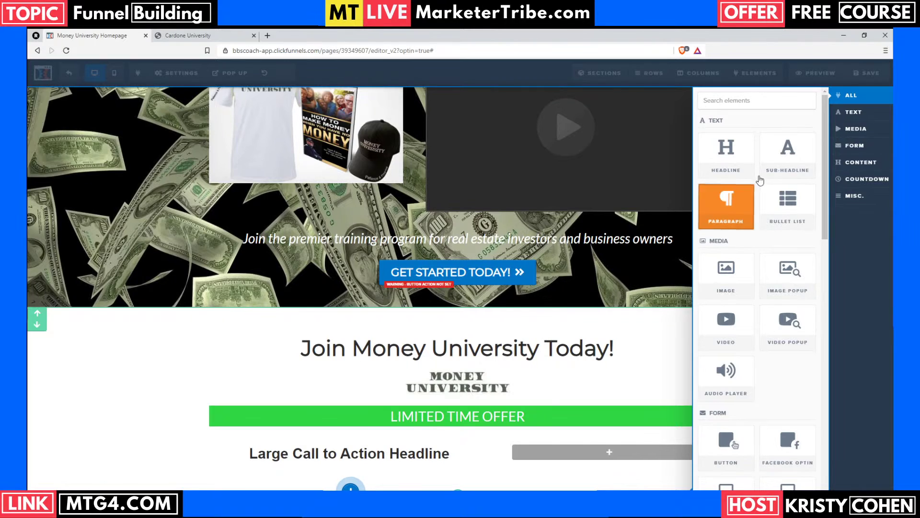
pyautogui.click(779, 151)
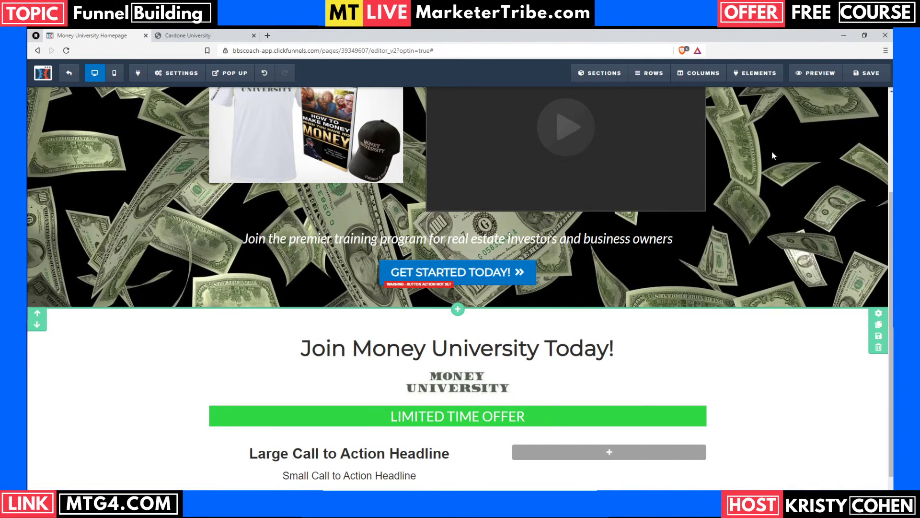
# Step: Check the Cardone University price column and add a headline element to the right column of the Money University row
pyautogui.click(189, 36)
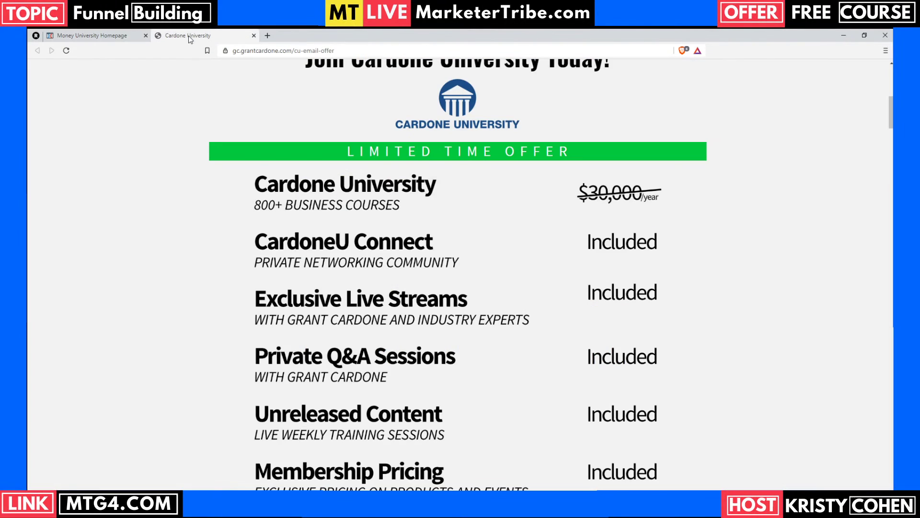
pyautogui.click(116, 37)
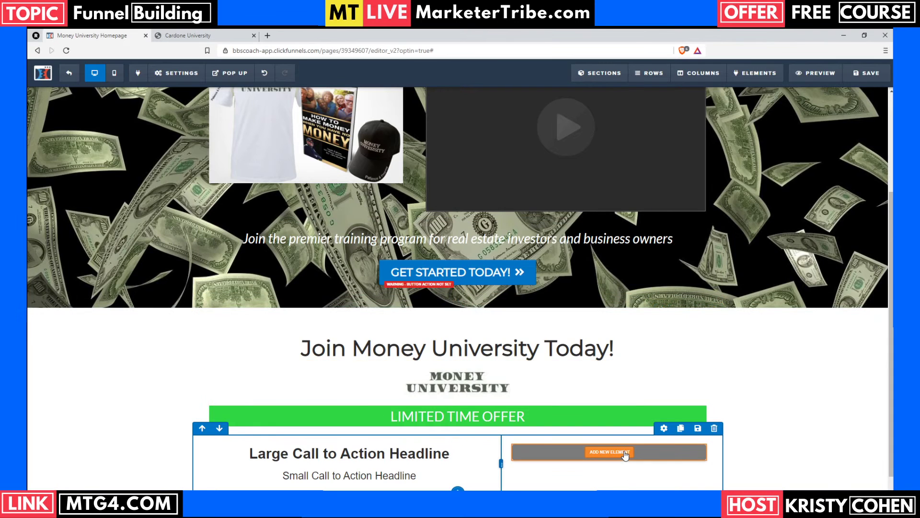
pyautogui.click(626, 452)
pyautogui.click(729, 144)
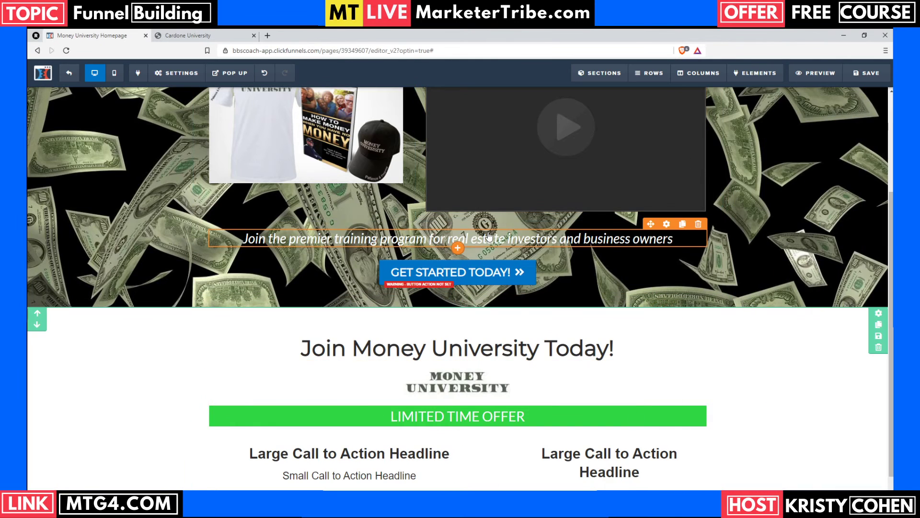
# Step: Review the Cardone University offer items, and replace the left column's headline text with "MONEY UNIVERSITY COURSES"
pyautogui.click(195, 35)
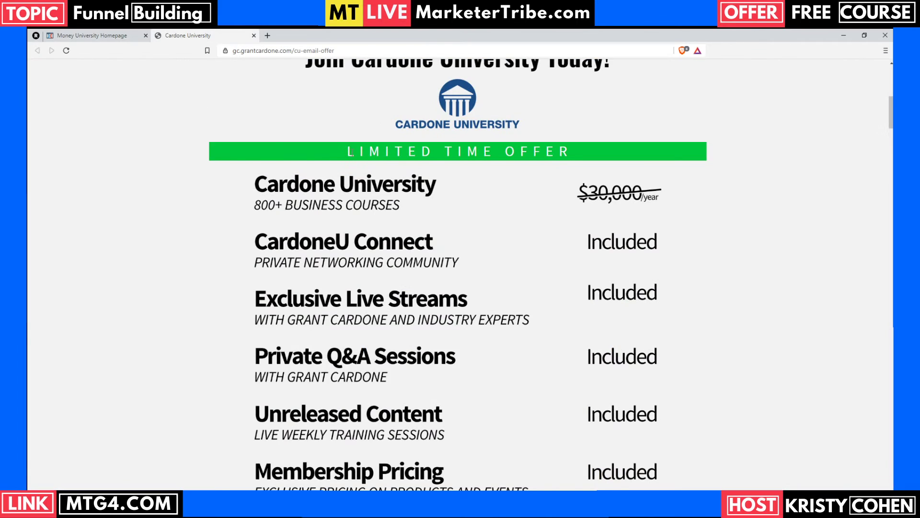
pyautogui.scroll(-2, 348, 250)
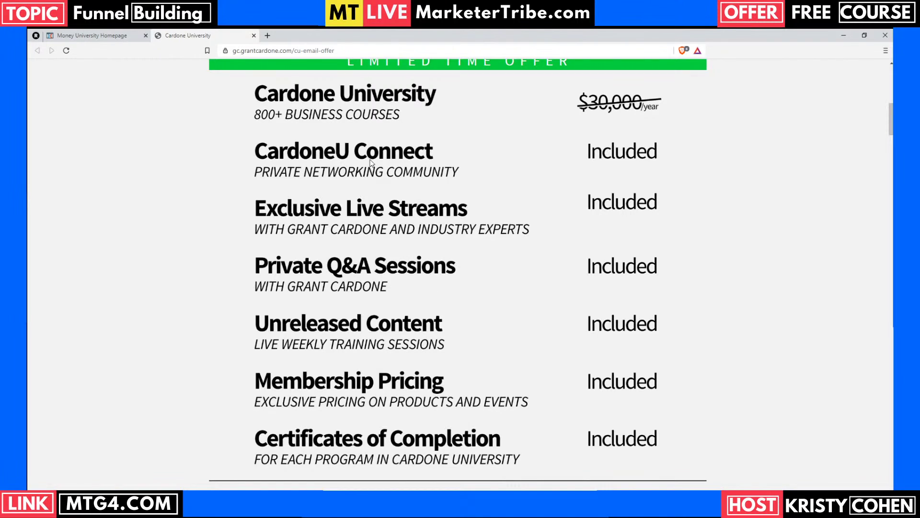
pyautogui.click(104, 38)
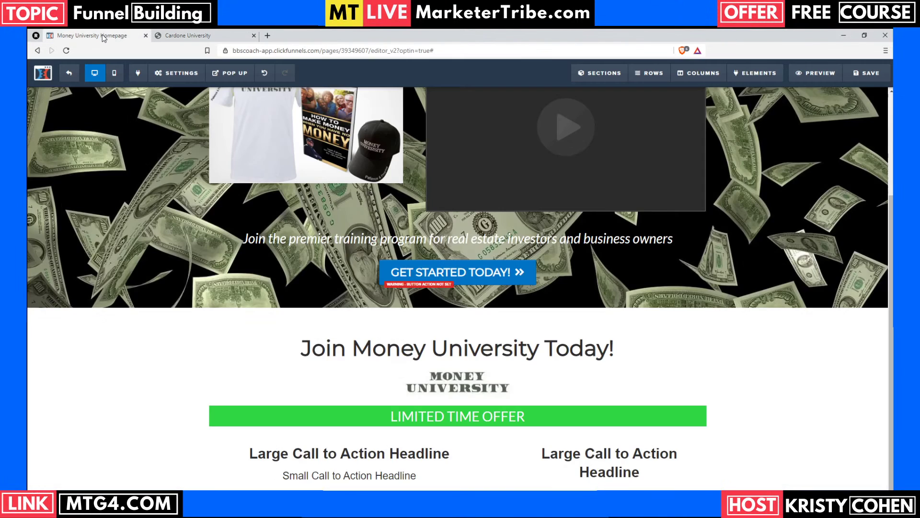
pyautogui.scroll(-1, 403, 357)
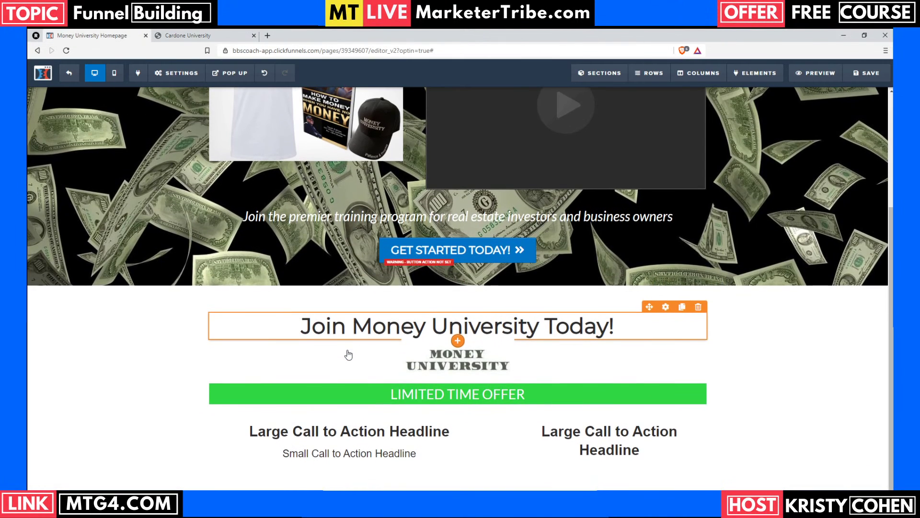
pyautogui.click(369, 430)
pyautogui.tripleClick(370, 430)
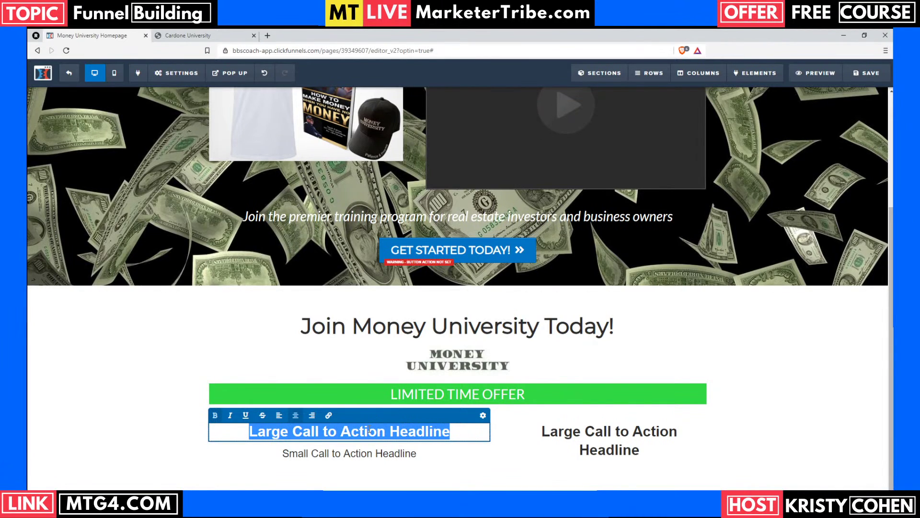
pyautogui.write('MONEY UNIVERSITY COURSES')
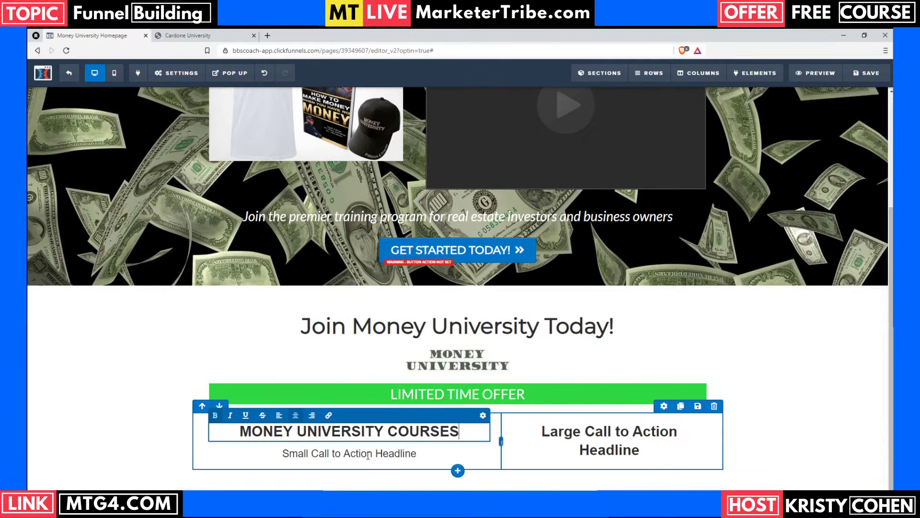
# Step: Replace the left column's sub-headline text with "5 Courses To Launch And Grow A Successful Real Estate Business"
pyautogui.tripleClick(369, 454)
pyautogui.write('5 COUR')
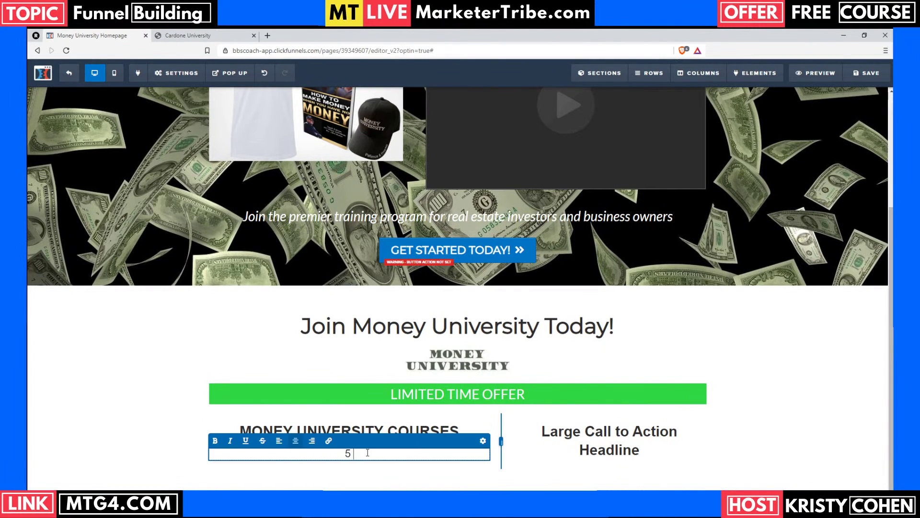
pyautogui.press('BackSpace')
pyautogui.press('BackSpace')
pyautogui.press('BackSpace')
pyautogui.press('BackSpace')
pyautogui.write('Courses To Launch And Gro')
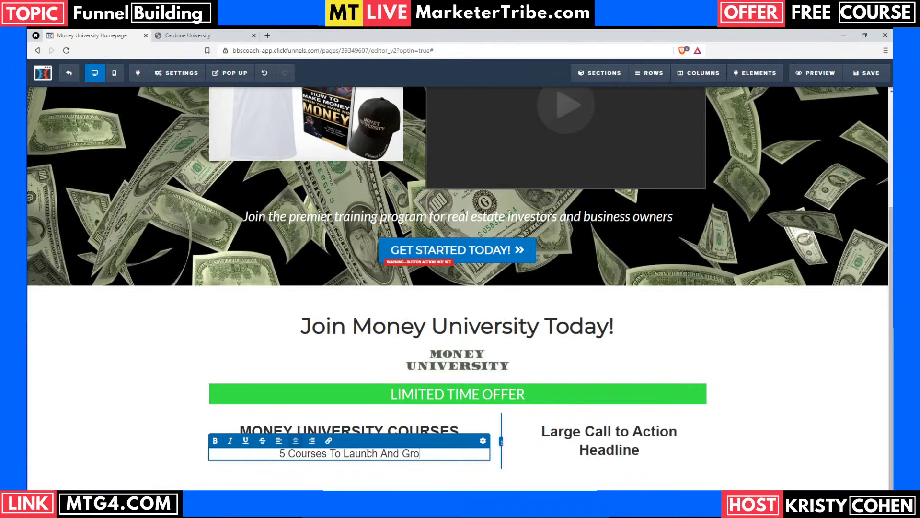
pyautogui.write('w A Succ')
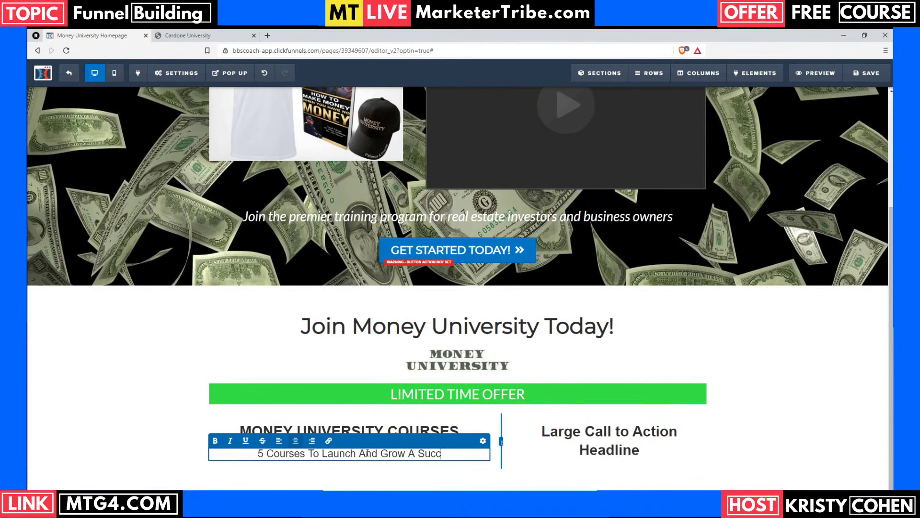
pyautogui.write('essful Real Esetate')
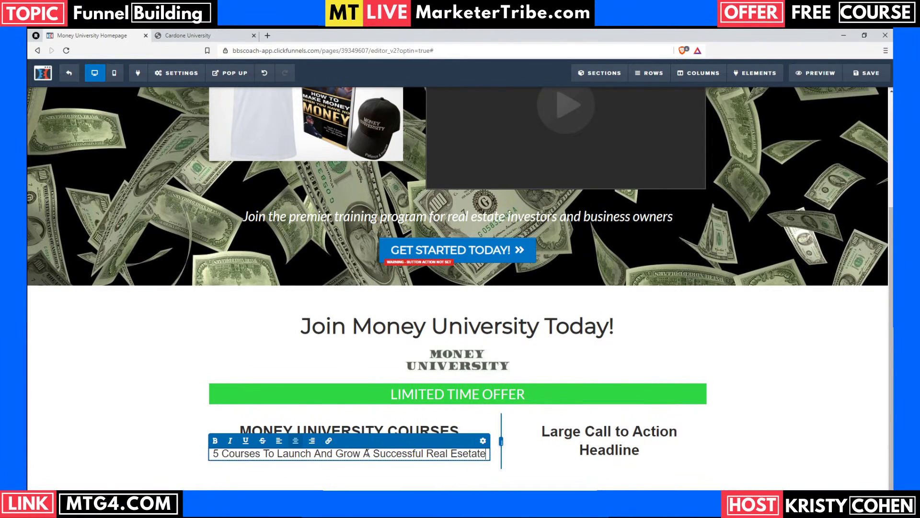
pyautogui.press('BackSpace')
pyautogui.press('BackSpace')
pyautogui.press('BackSpace')
pyautogui.press('BackSpace')
pyautogui.press('BackSpace')
pyautogui.press('BackSpace')
pyautogui.write('tate B')
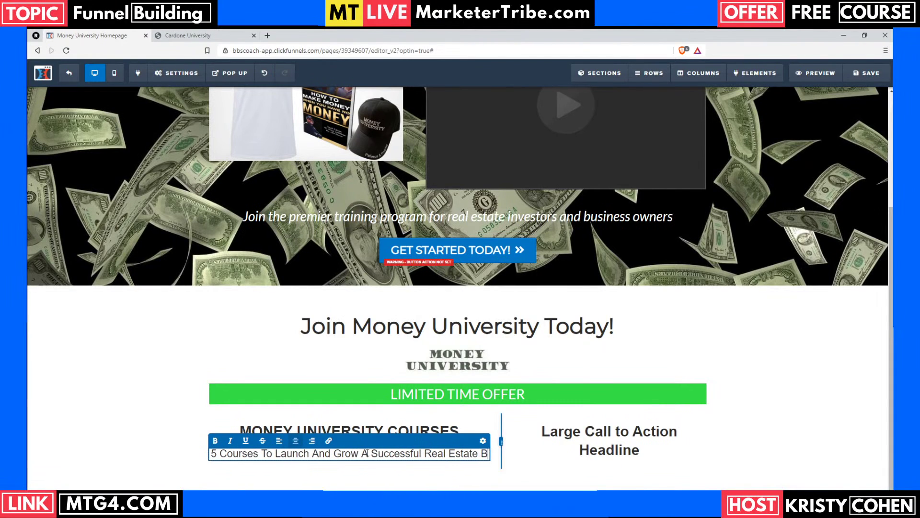
pyautogui.write('usiness')
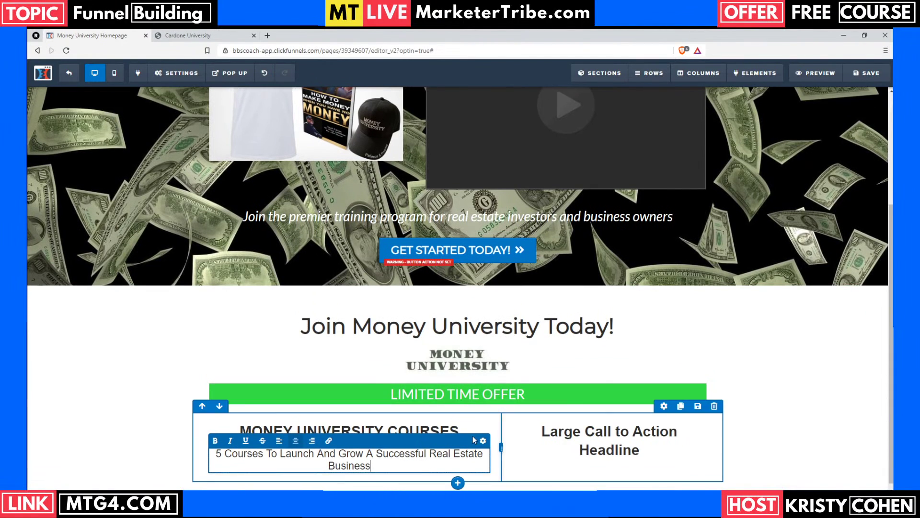
pyautogui.click(803, 445)
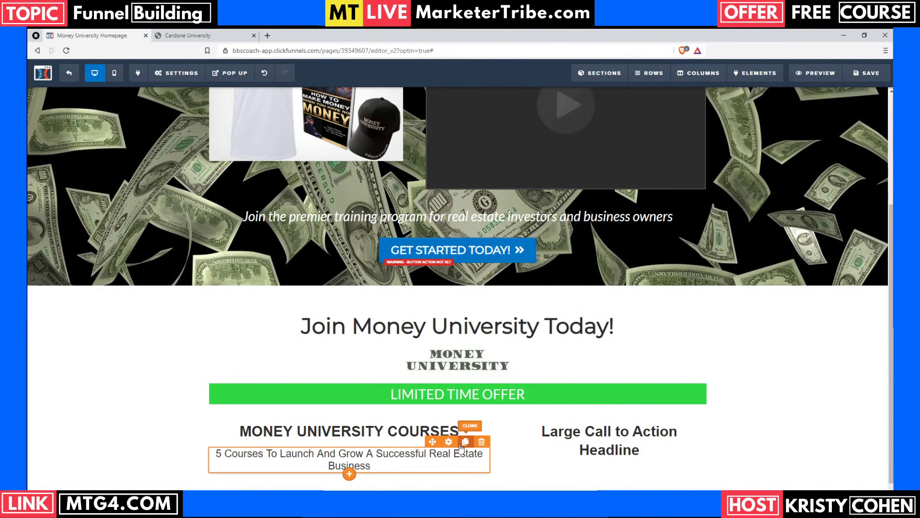
# Step: Set the font of the sub-headline below "MONEY UNIVERSITY COURSES" to Lato and its font size to 30
pyautogui.click(451, 444)
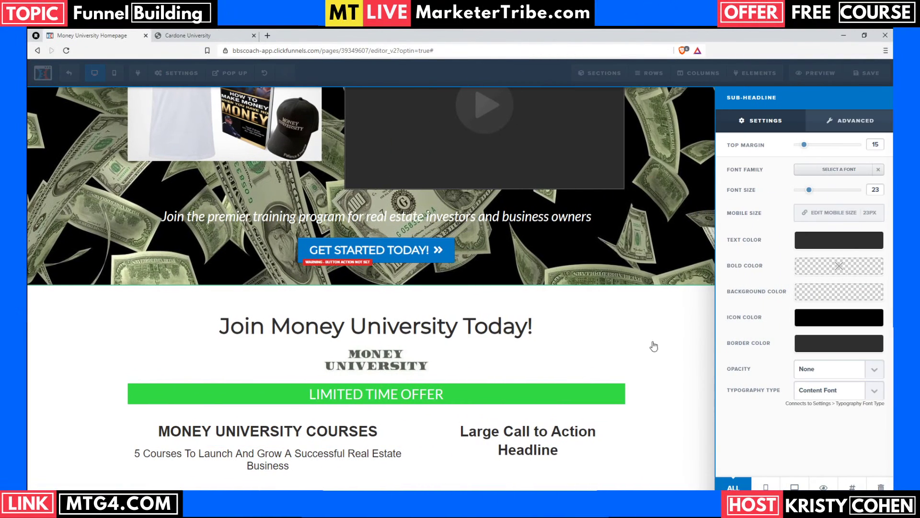
pyautogui.click(835, 174)
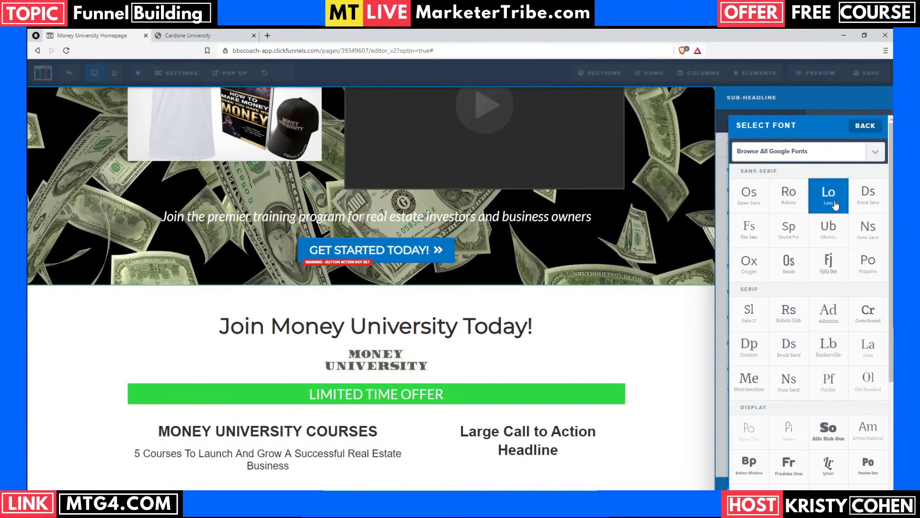
pyautogui.click(828, 192)
pyautogui.moveTo(809, 190); pyautogui.dragTo(816, 191)
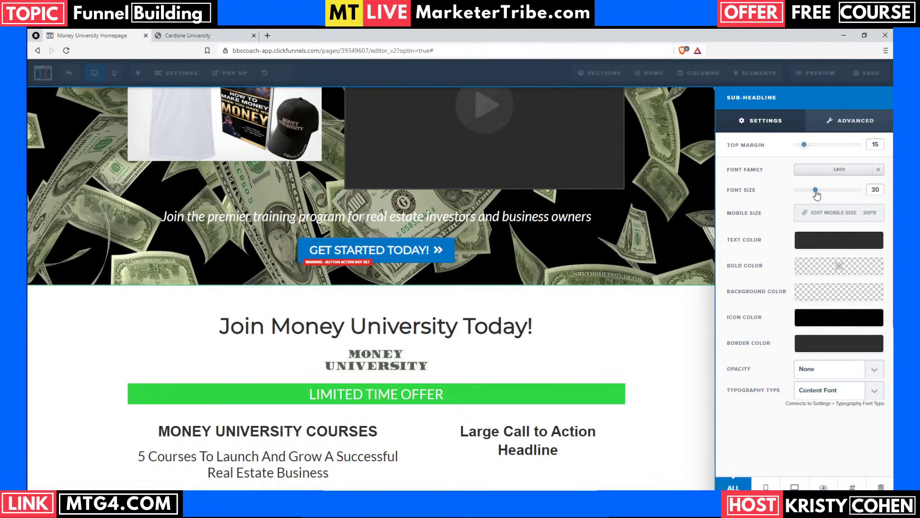
pyautogui.click(322, 422)
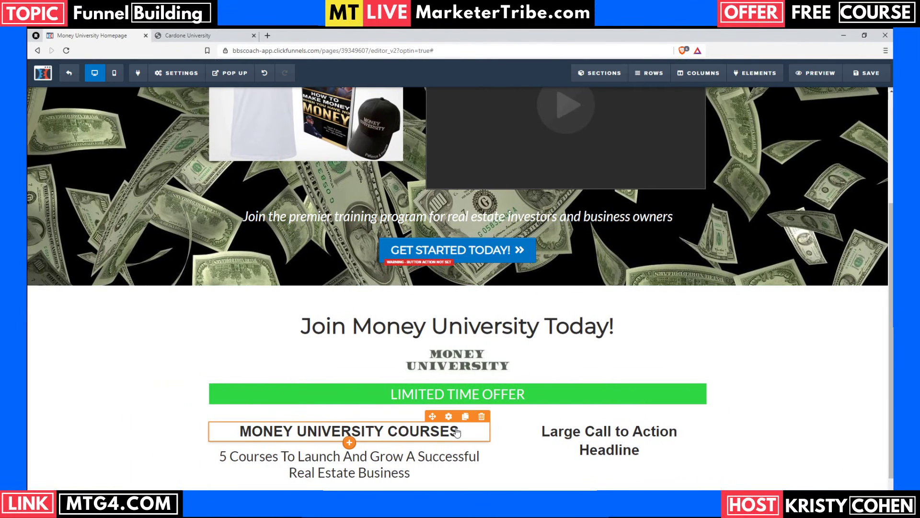
# Step: Set the "MONEY UNIVERSITY COURSES" headline's font to Montserrat and its font size to 40
pyautogui.click(453, 429)
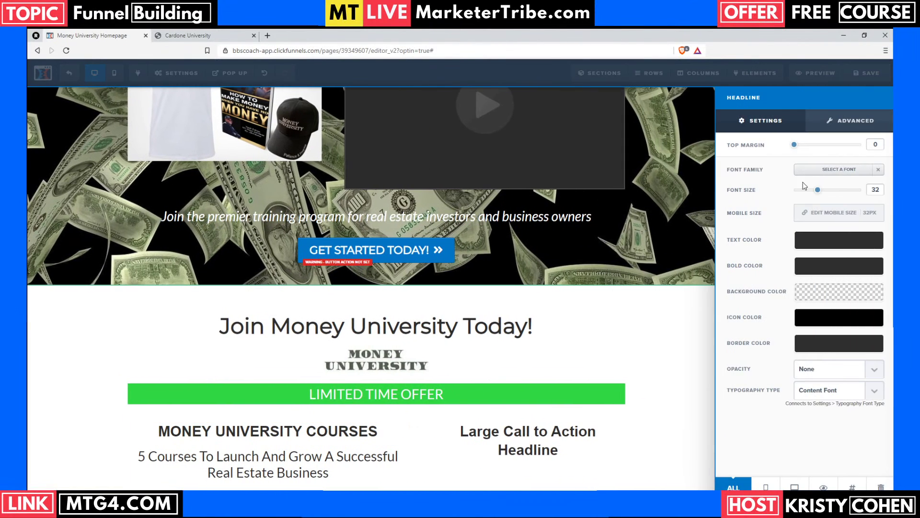
pyautogui.click(825, 169)
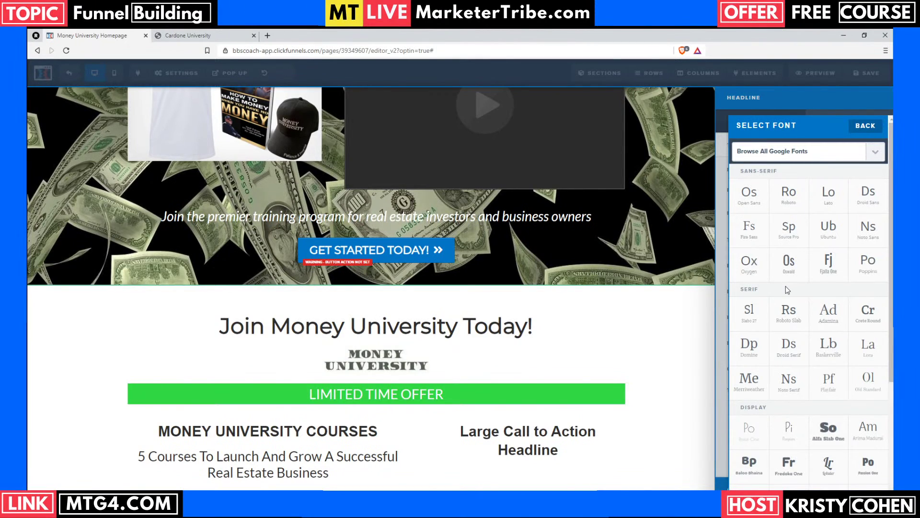
pyautogui.click(763, 242)
pyautogui.moveTo(818, 190); pyautogui.dragTo(828, 196)
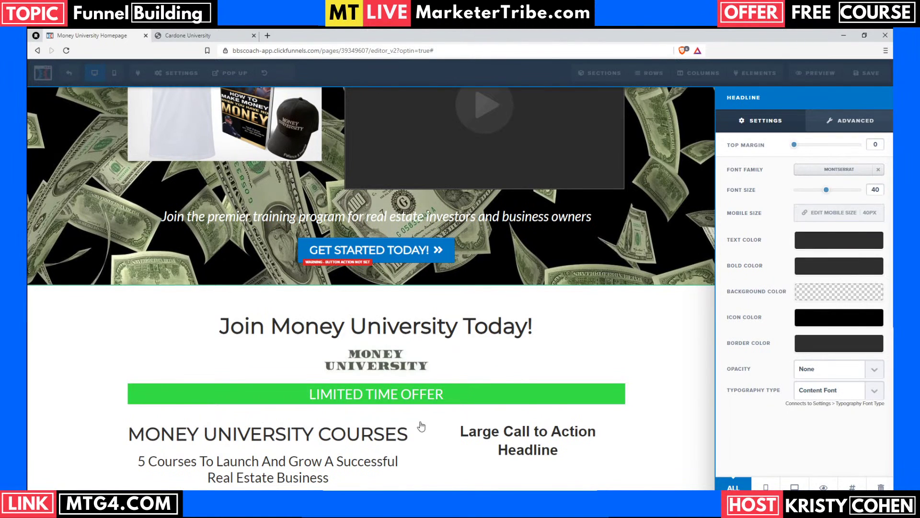
pyautogui.click(439, 462)
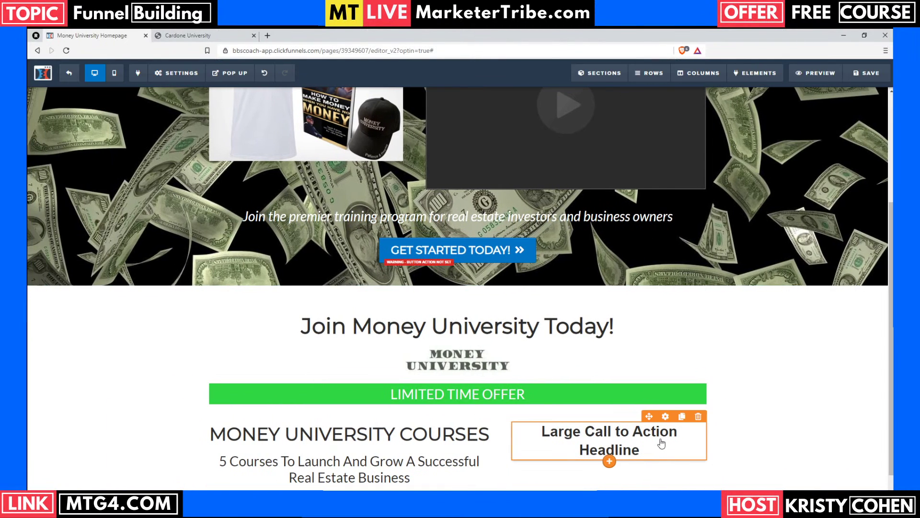
# Step: Set the right column's headline font to Lato and replace its text with "$5,000" in regular weight
pyautogui.click(665, 416)
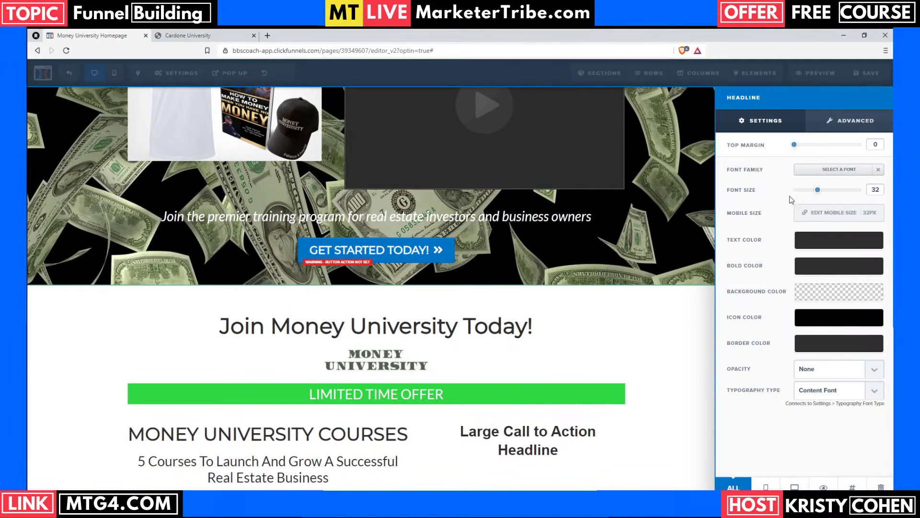
pyautogui.click(840, 170)
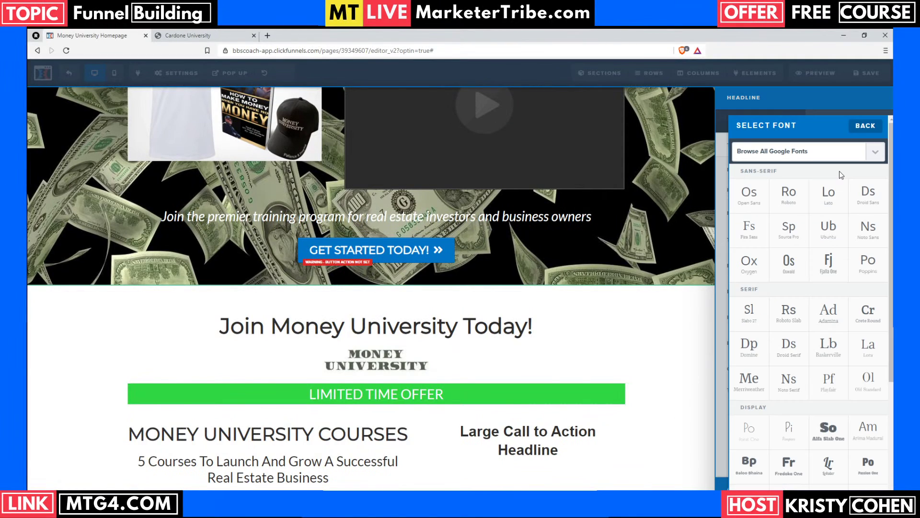
pyautogui.click(831, 196)
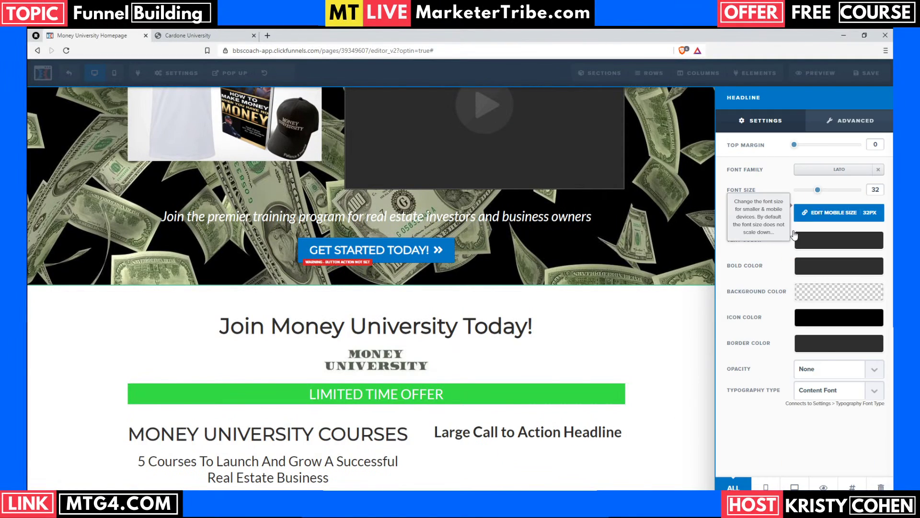
pyautogui.click(547, 434)
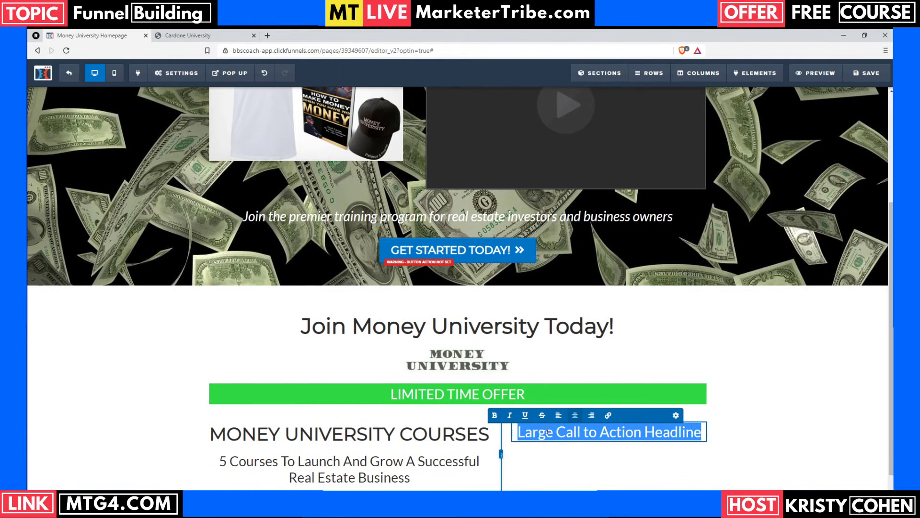
pyautogui.write('$5,000')
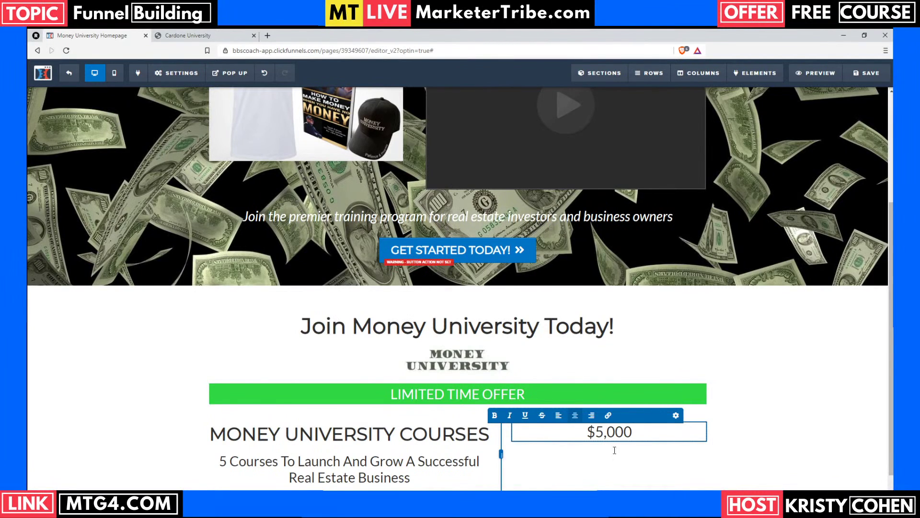
# Step: Strike through the "$5,000" price beside the "MONEY UNIVERSITY COURSES" headline and save the page
pyautogui.moveTo(633, 431); pyautogui.dragTo(586, 431)
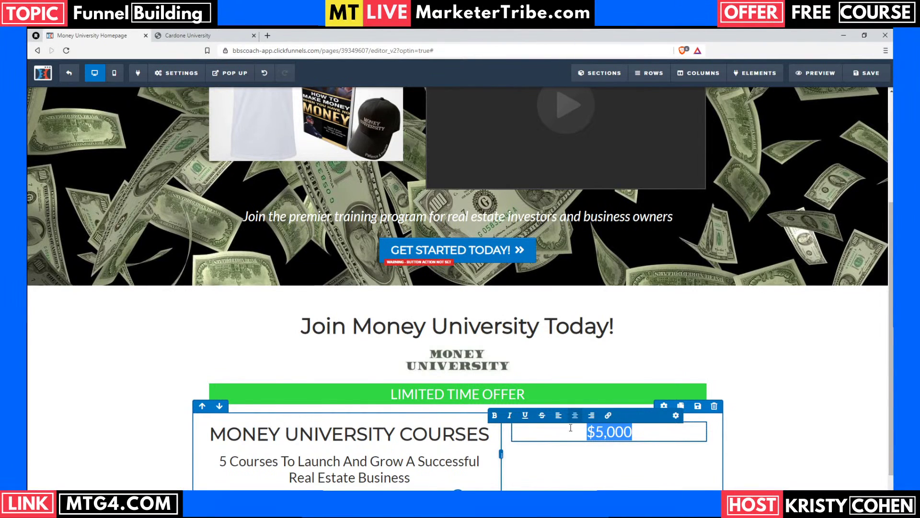
pyautogui.click(542, 415)
pyautogui.click(769, 413)
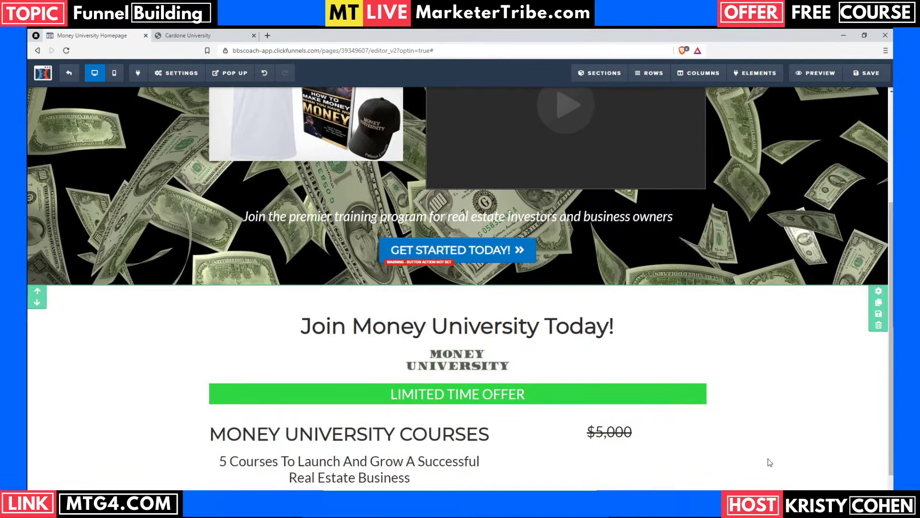
pyautogui.scroll(-1, 770, 462)
pyautogui.scroll(1, 770, 462)
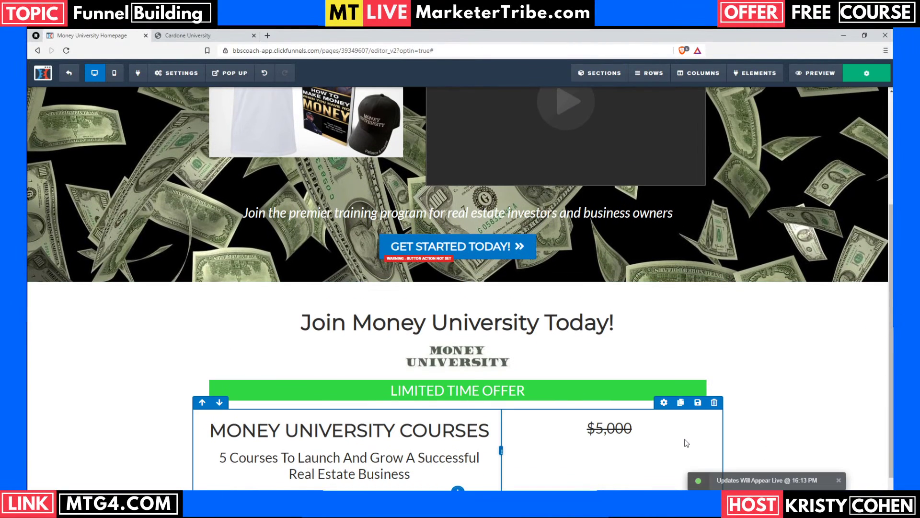
# Step: Duplicate the courses row, replace the lower row's price with "INCLUDED" without strikethrough, and save the page
pyautogui.scroll(-1, 687, 443)
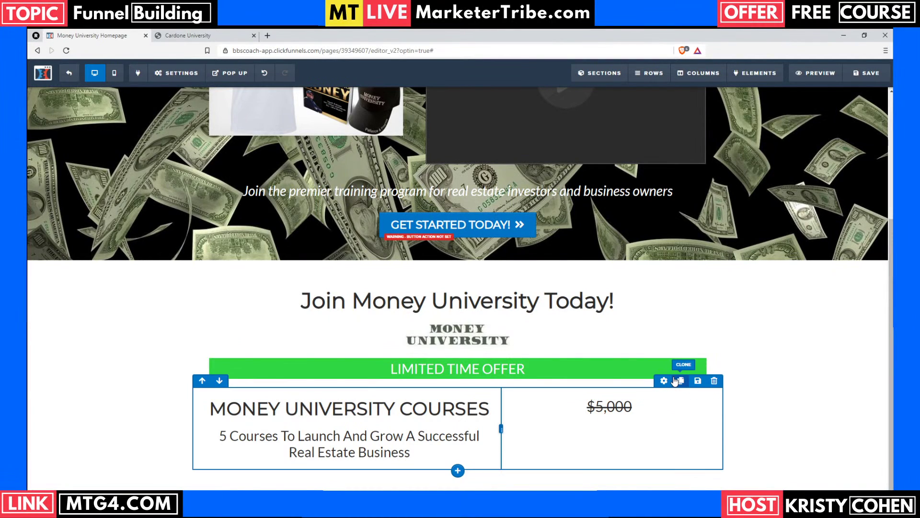
pyautogui.click(682, 381)
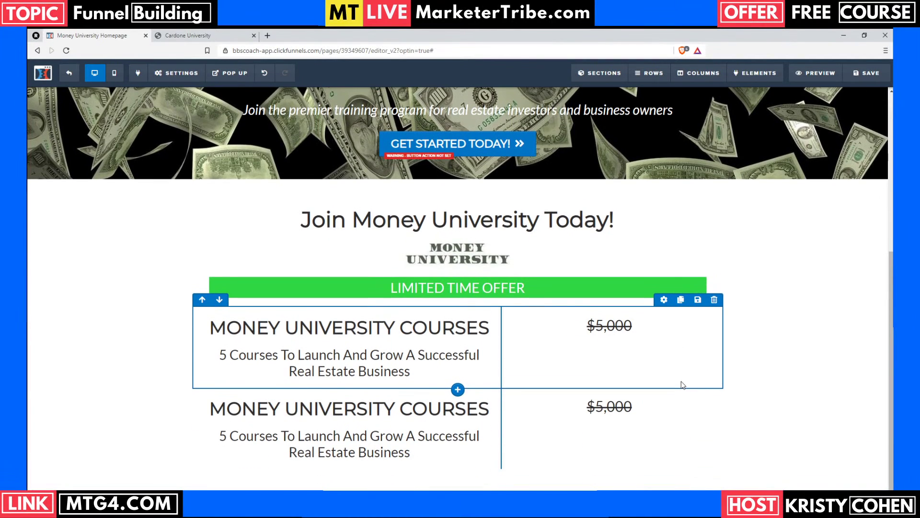
pyautogui.click(671, 409)
pyautogui.moveTo(671, 408); pyautogui.dragTo(586, 407)
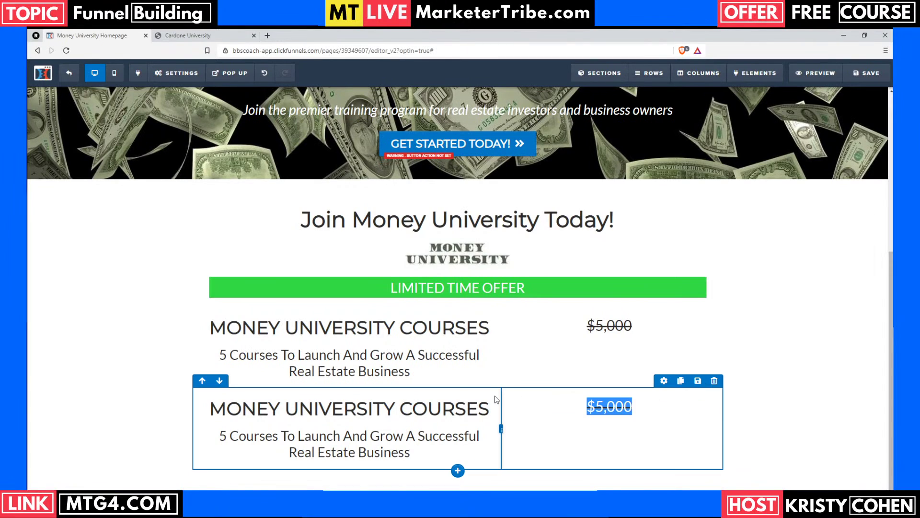
pyautogui.moveTo(635, 406); pyautogui.dragTo(563, 406)
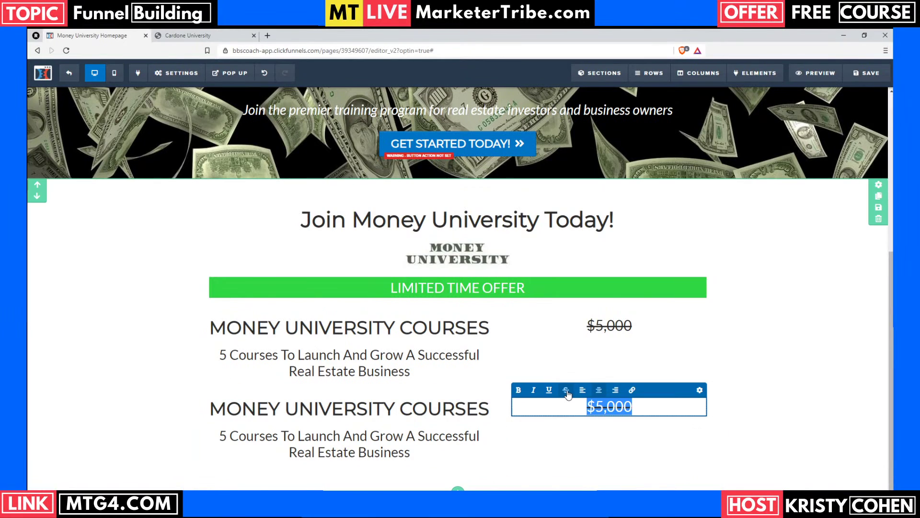
pyautogui.write('INCLUDED')
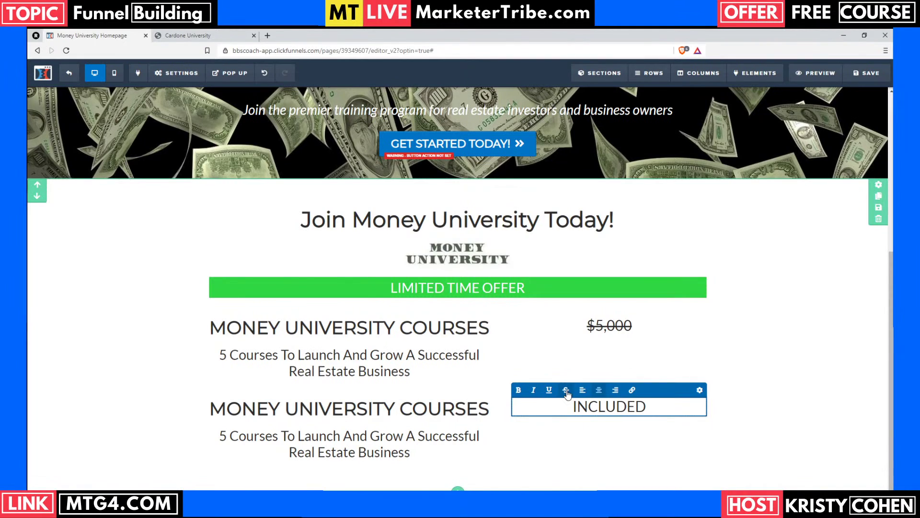
pyautogui.click(806, 343)
pyautogui.click(871, 74)
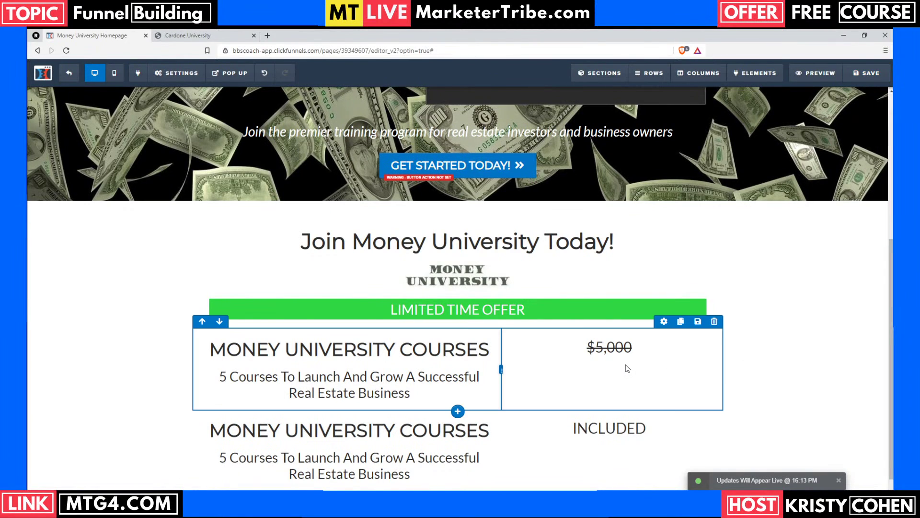
# Step: Examine the Cardone University page's limited time offer list and the price box with its call-to-action button
pyautogui.scroll(-1, 627, 369)
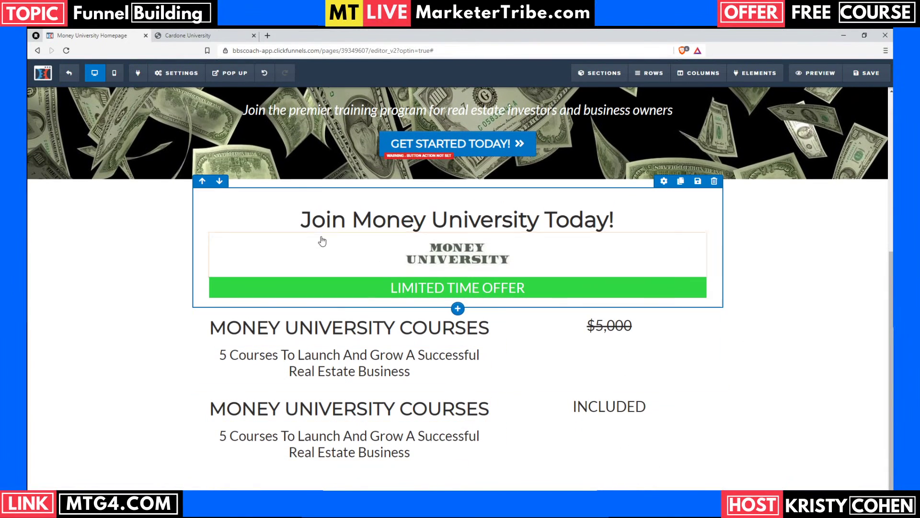
pyautogui.click(188, 35)
pyautogui.scroll(-4, 284, 295)
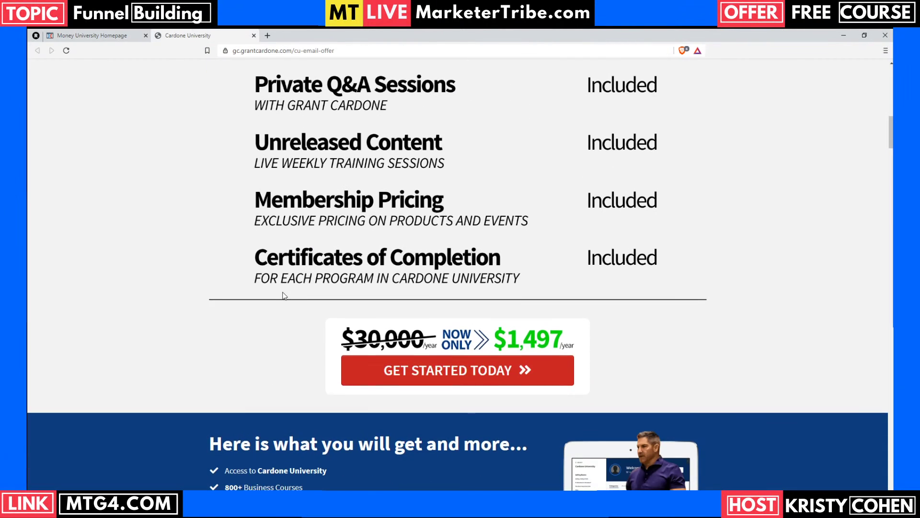
pyautogui.hotkey('ctrl', 'shift', 'Tab')
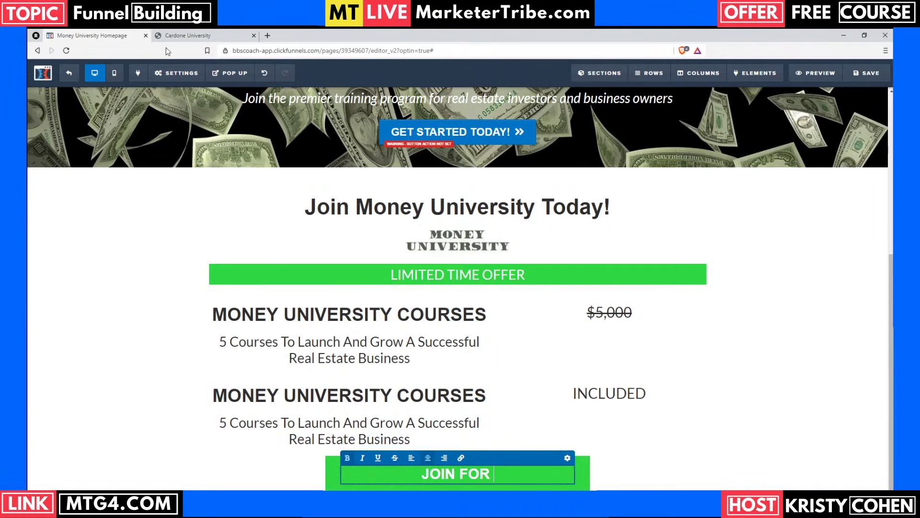
pyautogui.click(190, 36)
pyautogui.scroll(10, 216, 273)
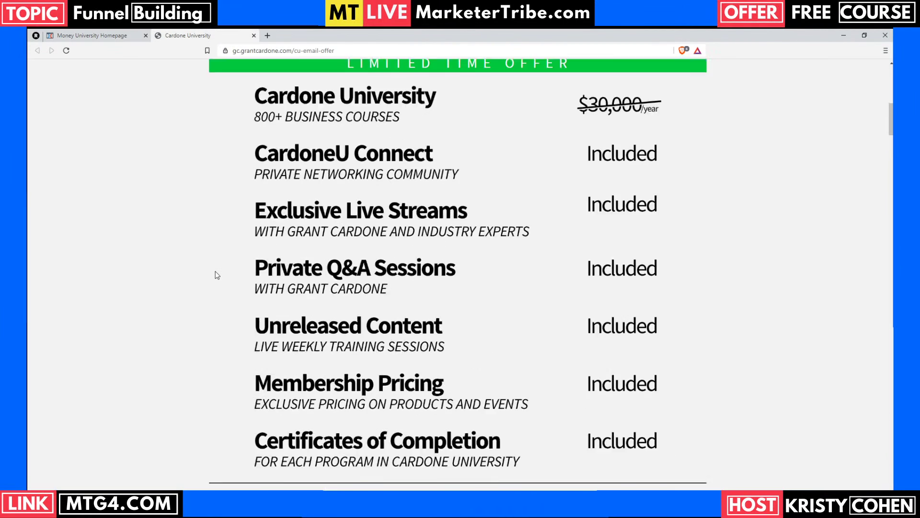
pyautogui.scroll(-10, 217, 272)
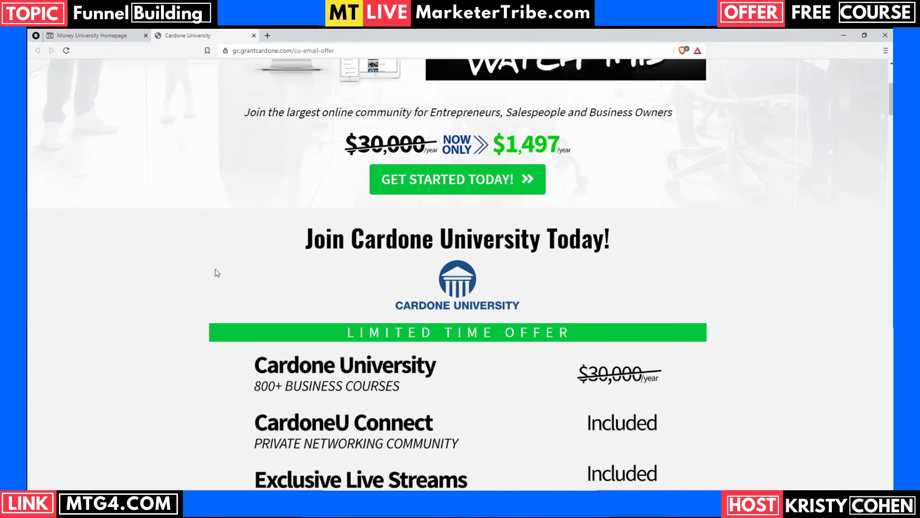
pyautogui.scroll(-5, 215, 272)
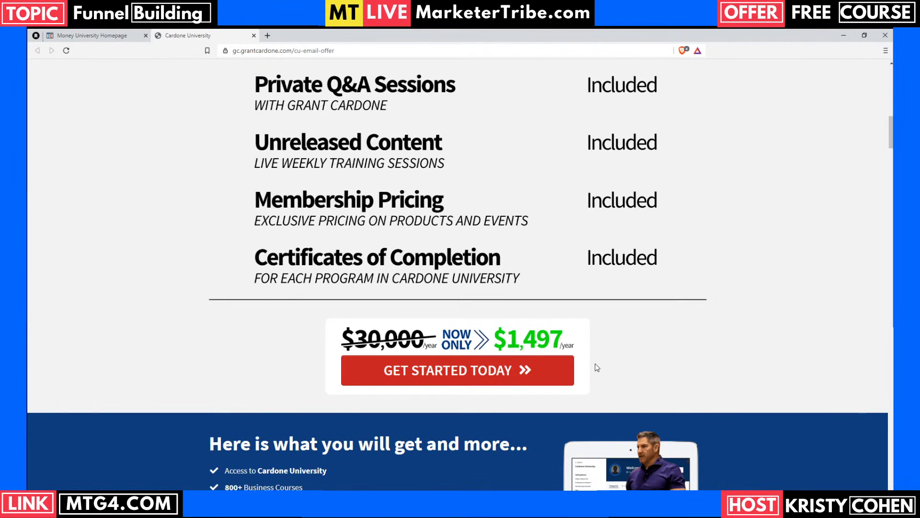
pyautogui.click(79, 36)
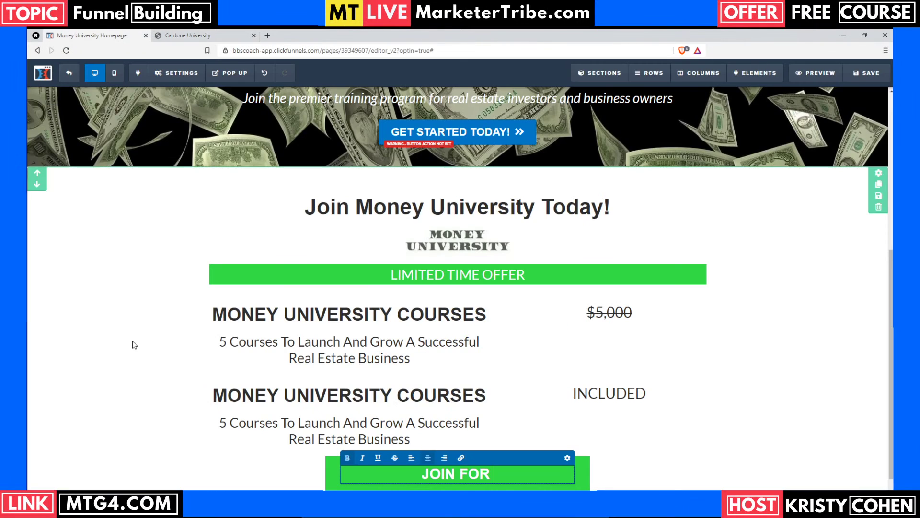
# Step: Round all corners of the green "JOIN FOR" row with a 10px corner radius
pyautogui.click(676, 470)
pyautogui.scroll(-1, 662, 468)
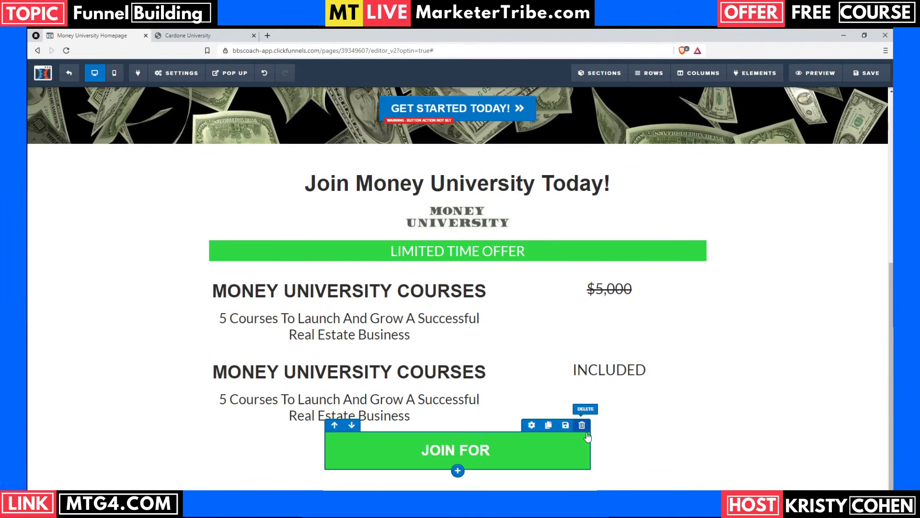
pyautogui.click(531, 425)
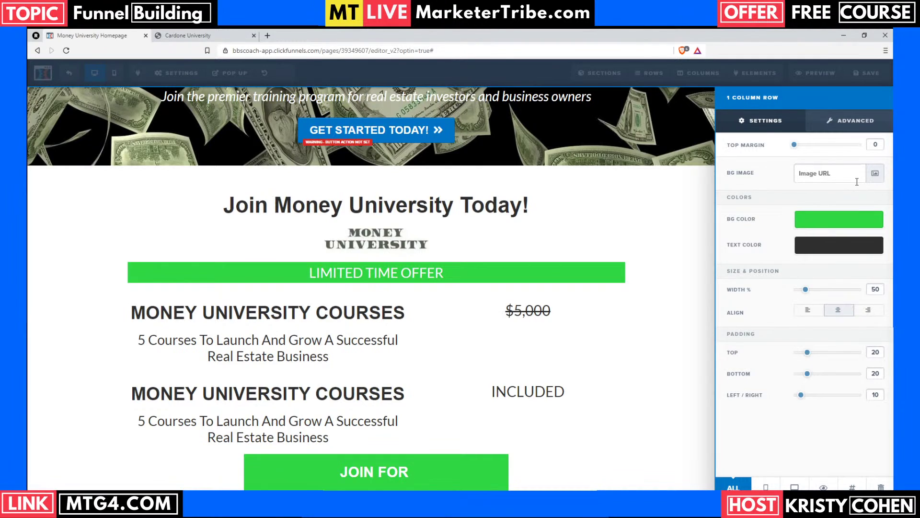
pyautogui.click(858, 120)
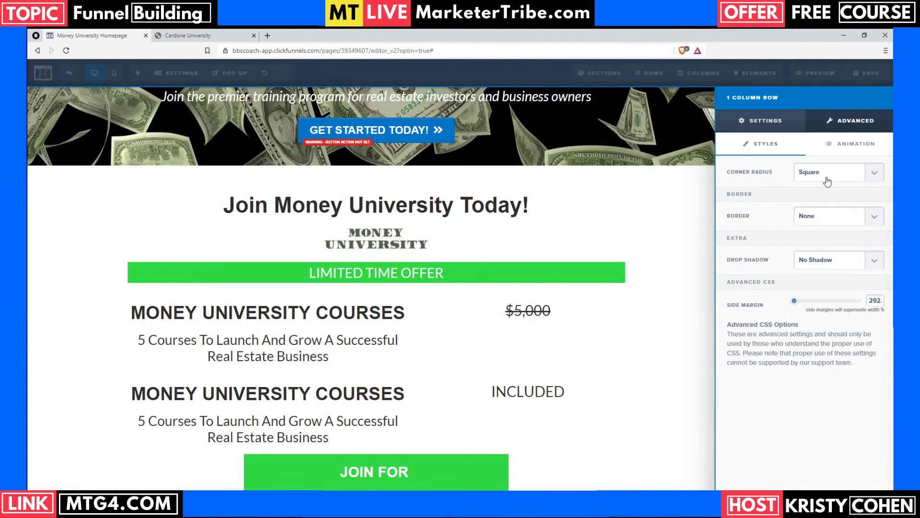
pyautogui.click(825, 200)
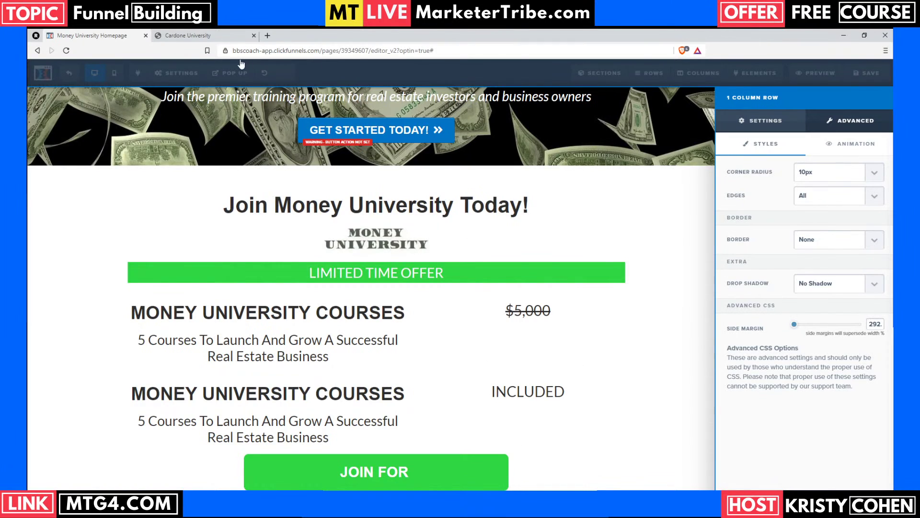
pyautogui.click(225, 36)
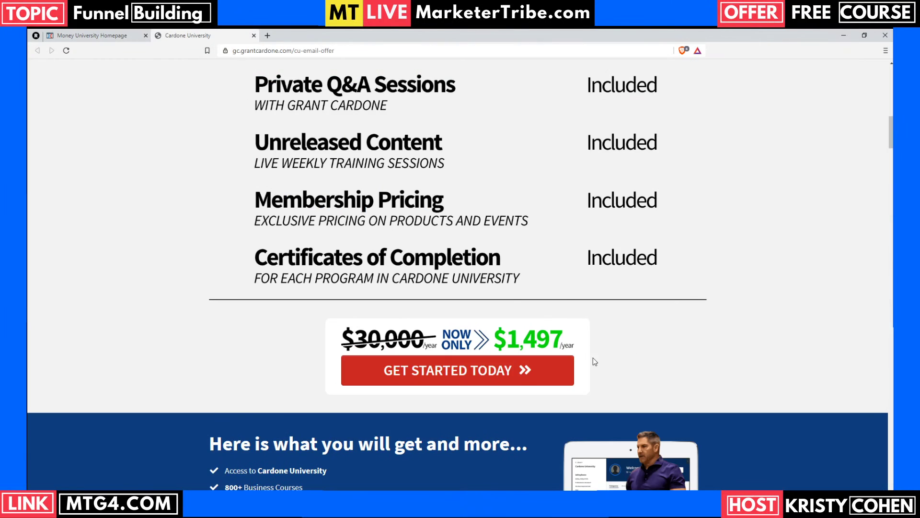
pyautogui.click(98, 36)
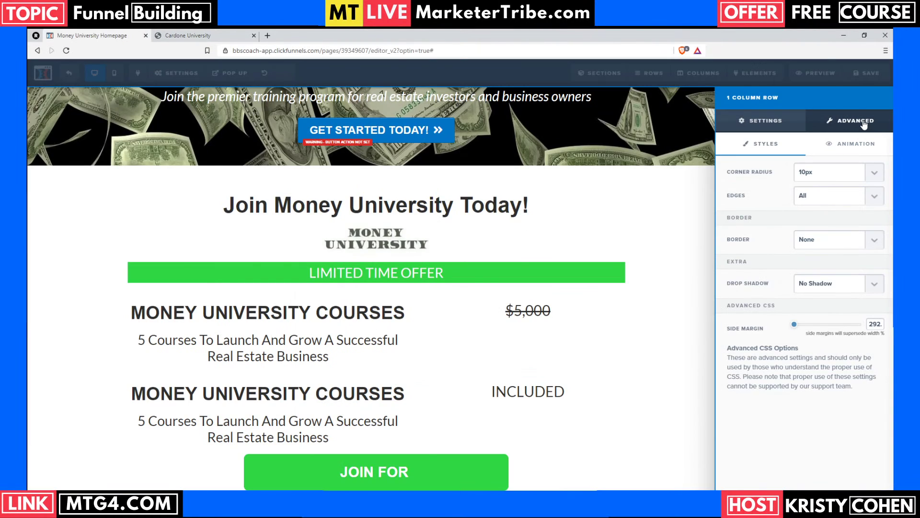
pyautogui.click(815, 196)
pyautogui.click(814, 219)
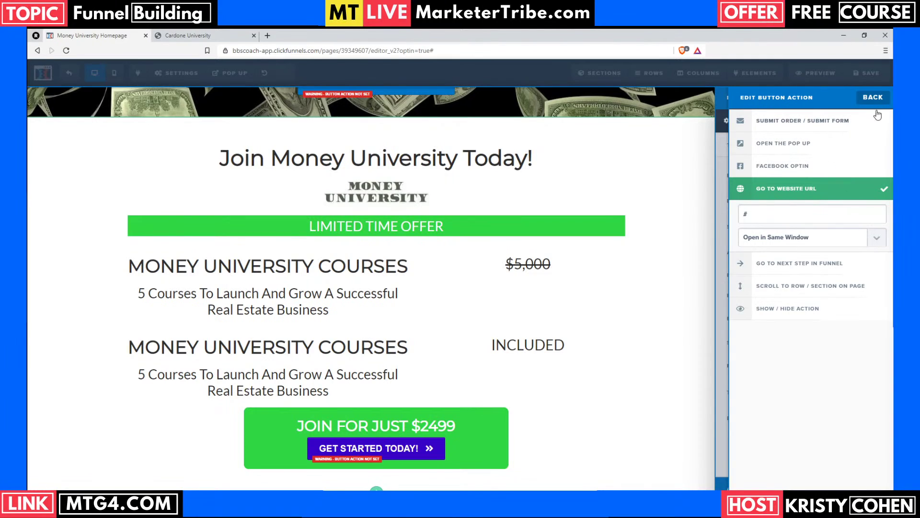
# Step: Set the lower "GET STARTED TODAY!" button's font to Montserrat, its font size to 22 and its top margin to 15
pyautogui.click(873, 98)
pyautogui.click(833, 276)
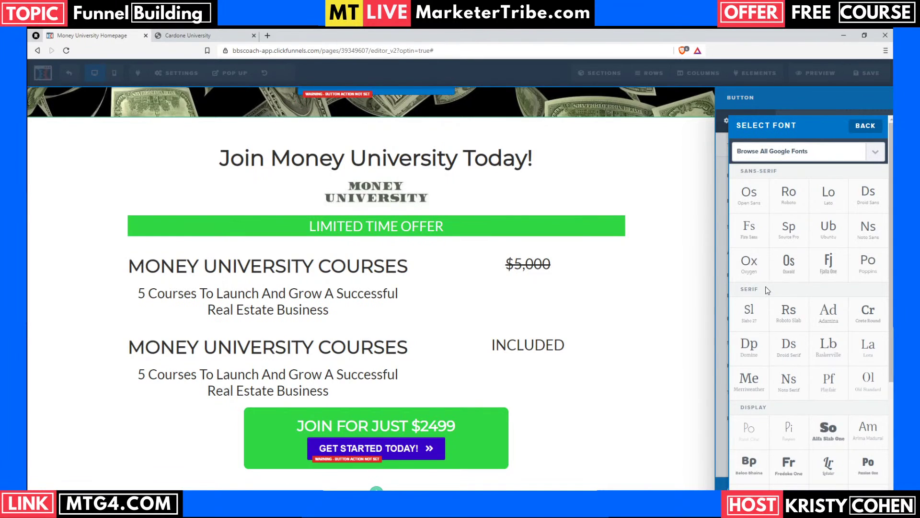
pyautogui.click(760, 243)
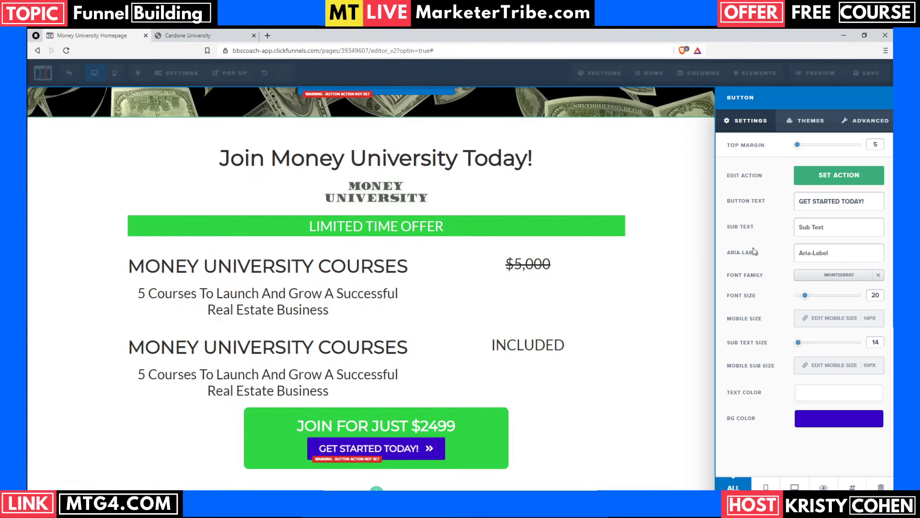
pyautogui.moveTo(805, 295); pyautogui.dragTo(809, 295)
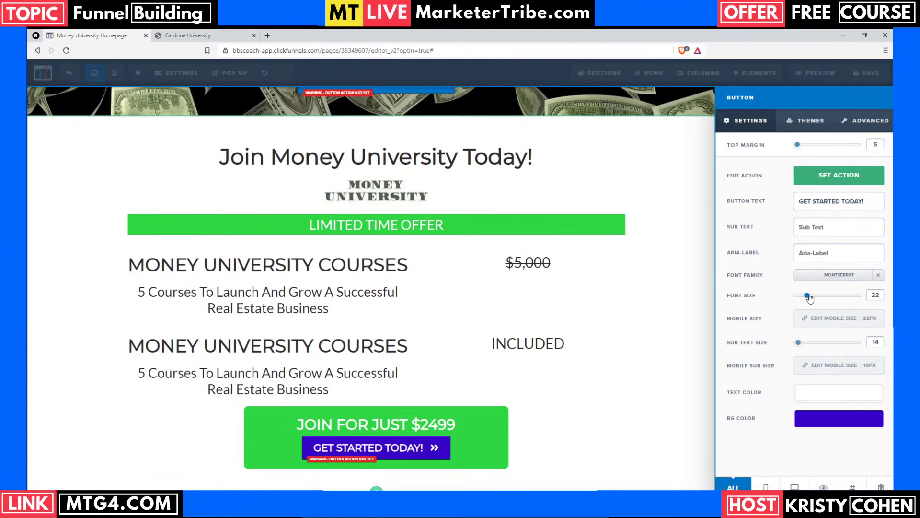
pyautogui.moveTo(798, 145); pyautogui.dragTo(805, 149)
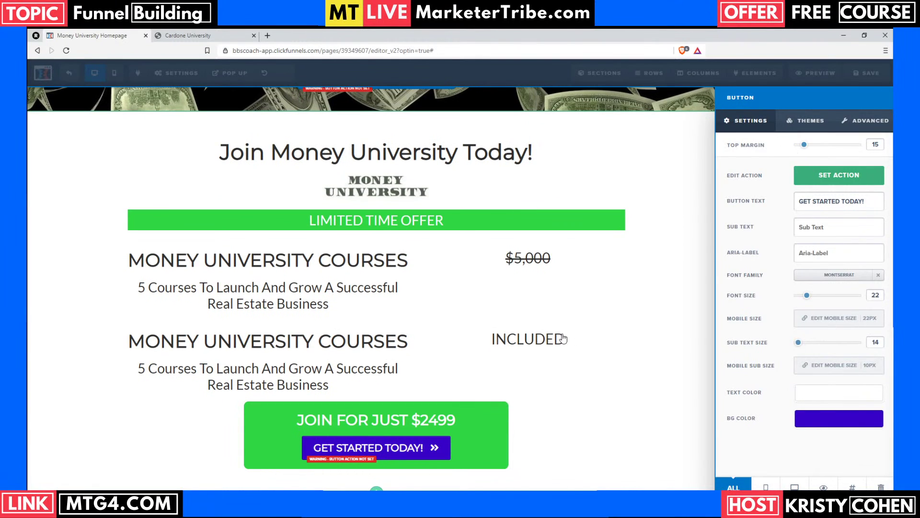
pyautogui.click(570, 409)
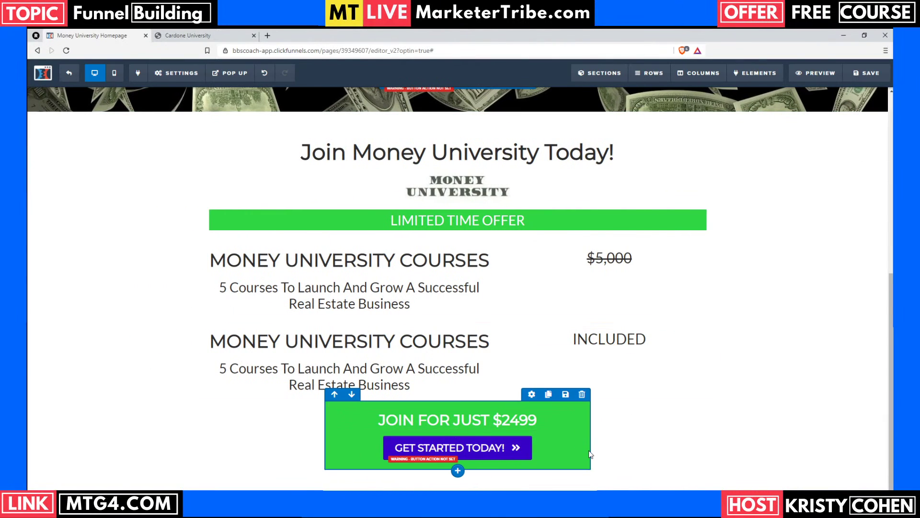
# Step: Change the background color of the "JOIN FOR JUST $2499" row to the recently used deep blue-purple
pyautogui.click(533, 394)
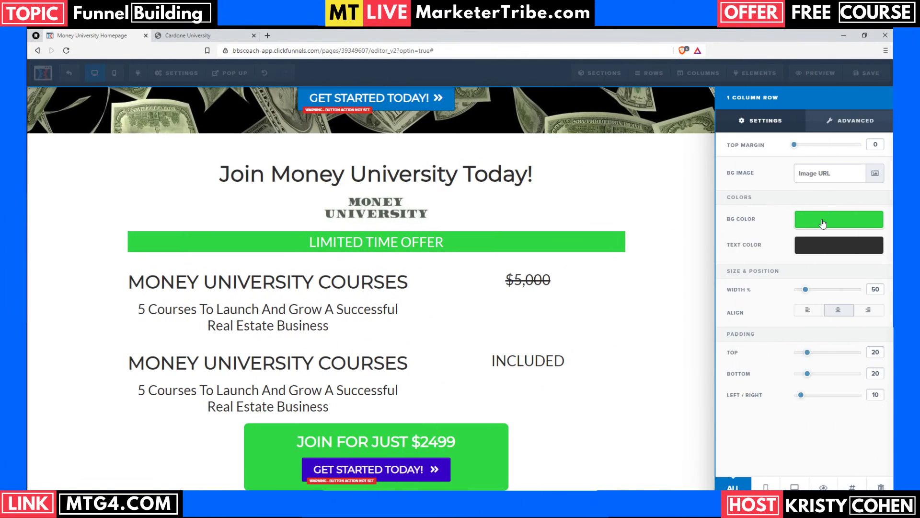
pyautogui.click(822, 224)
pyautogui.click(741, 288)
pyautogui.click(555, 426)
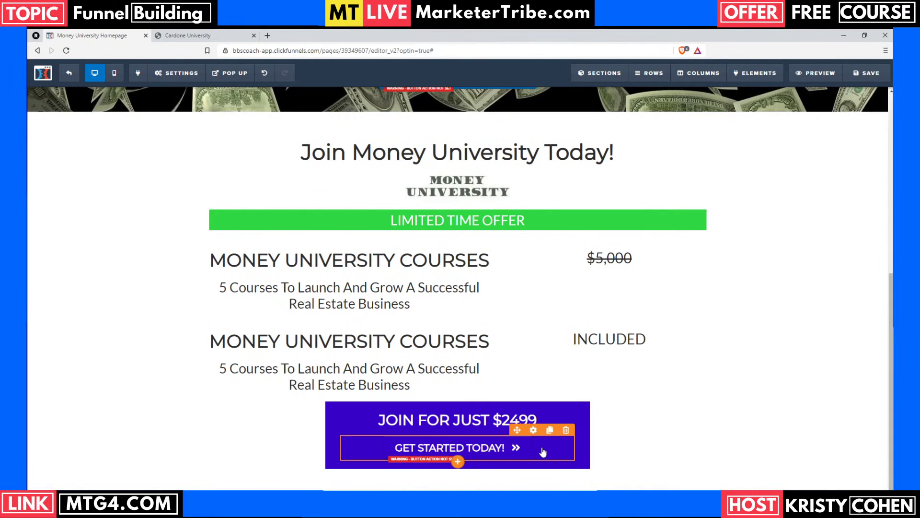
# Step: Set the background color of the "GET STARTED TODAY!" button in the purple row to green #2fd744 and save the page
pyautogui.click(534, 430)
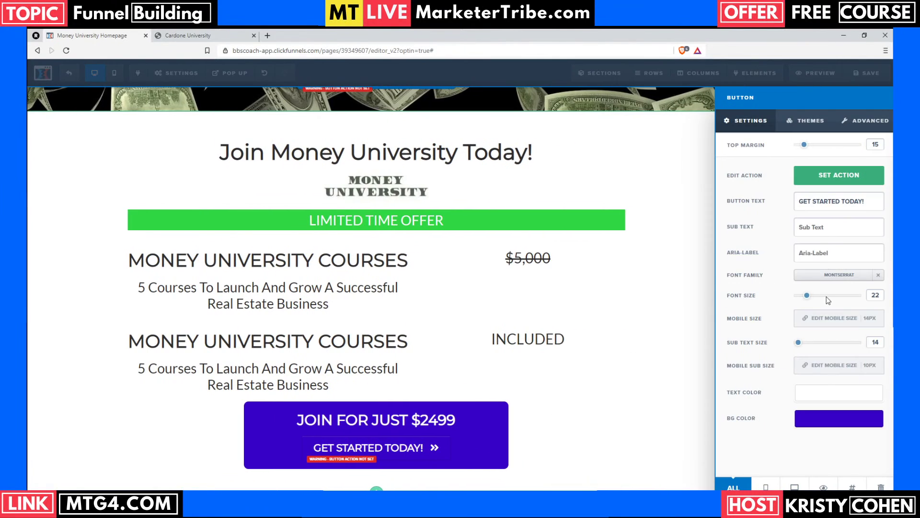
pyautogui.click(812, 417)
pyautogui.click(754, 356)
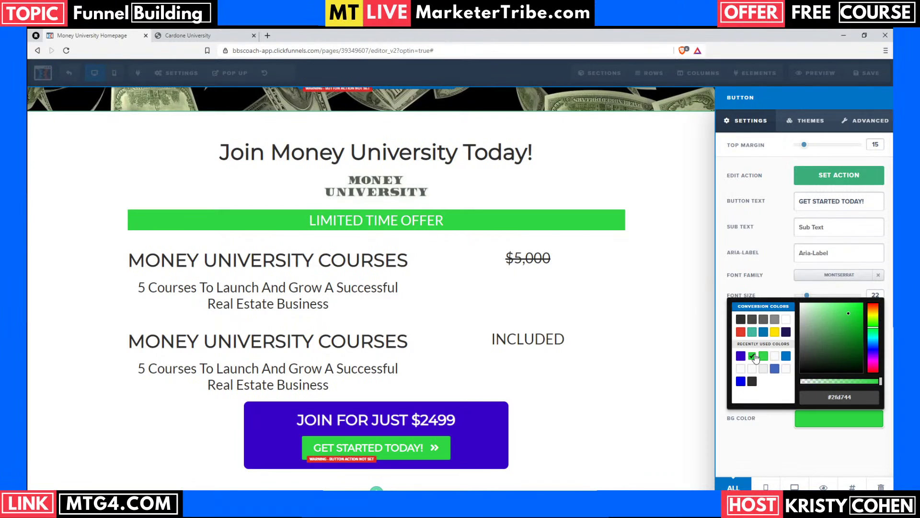
pyautogui.click(600, 378)
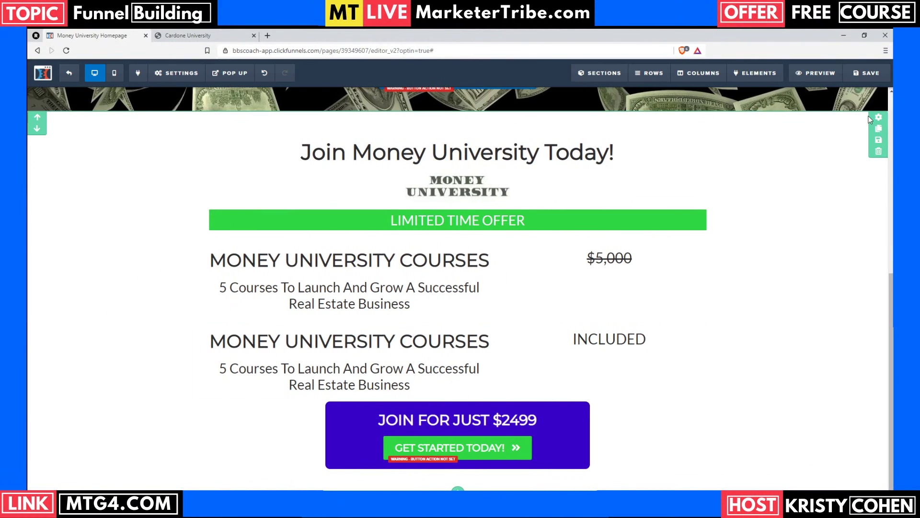
pyautogui.scroll(1, 869, 117)
pyautogui.click(860, 75)
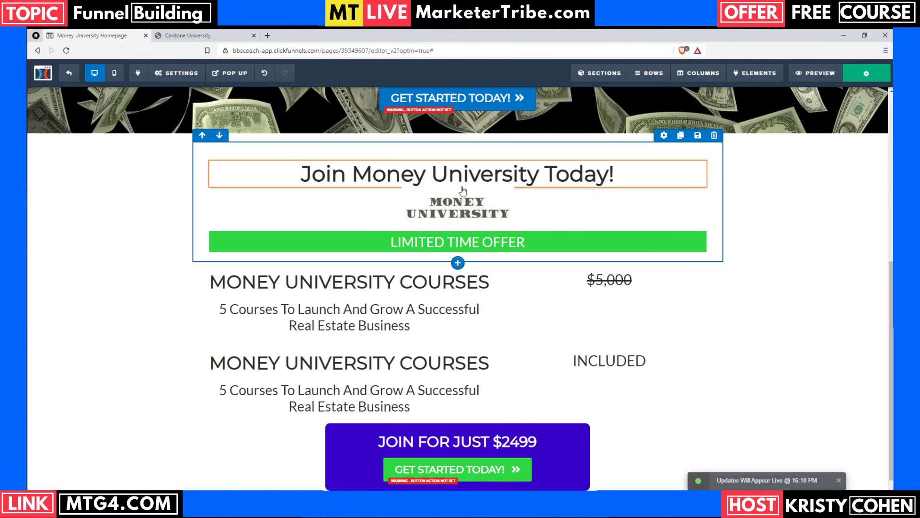
# Step: Review the "Here is what you will get and more..." section on the Cardone University page and add a full-page section below the Money University offer
pyautogui.click(179, 35)
pyautogui.scroll(-3, 171, 307)
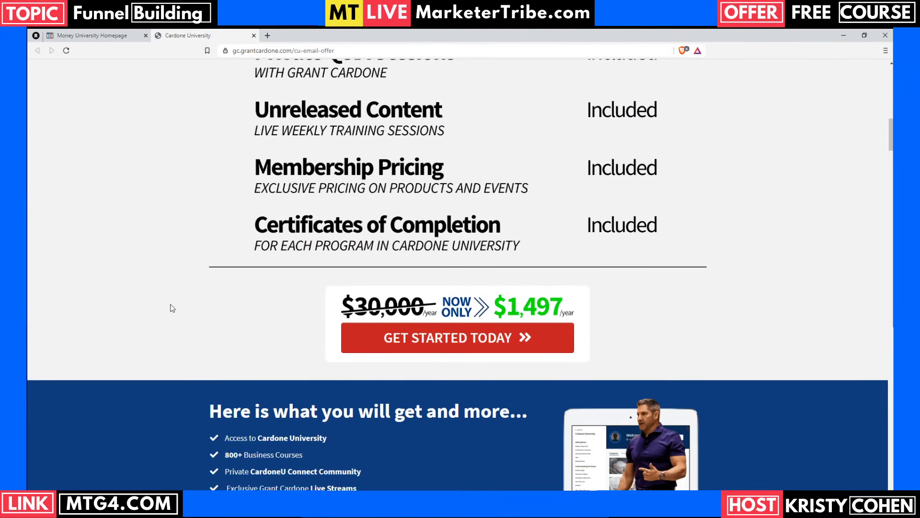
pyautogui.scroll(-5, 785, 354)
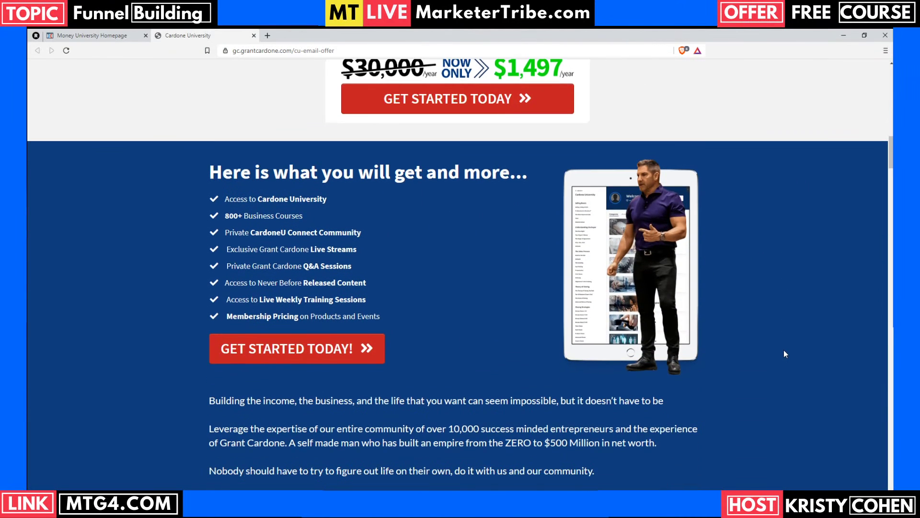
pyautogui.scroll(1, 785, 354)
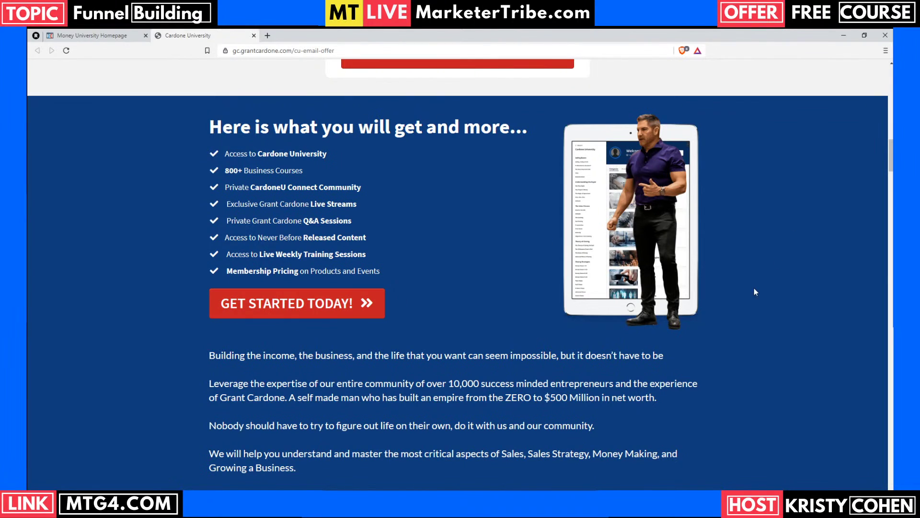
pyautogui.click(92, 37)
pyautogui.scroll(-1, 339, 317)
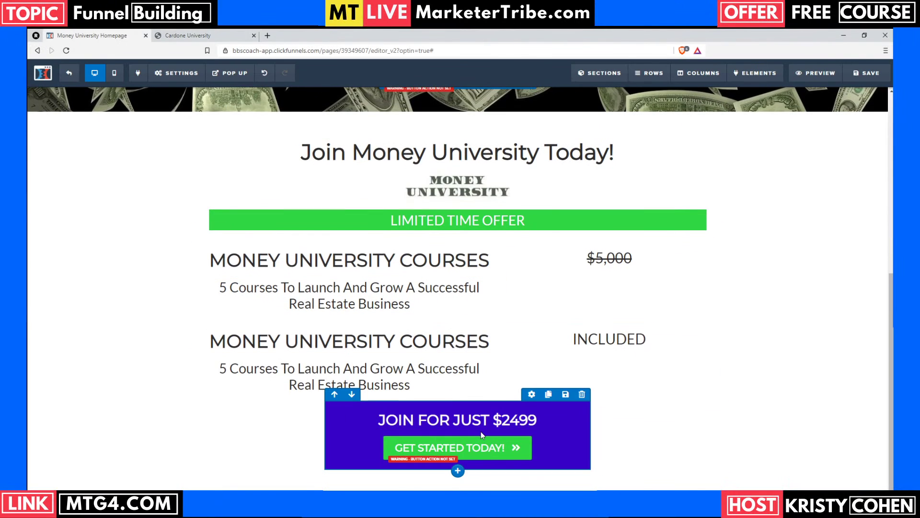
pyautogui.click(458, 489)
pyautogui.click(723, 110)
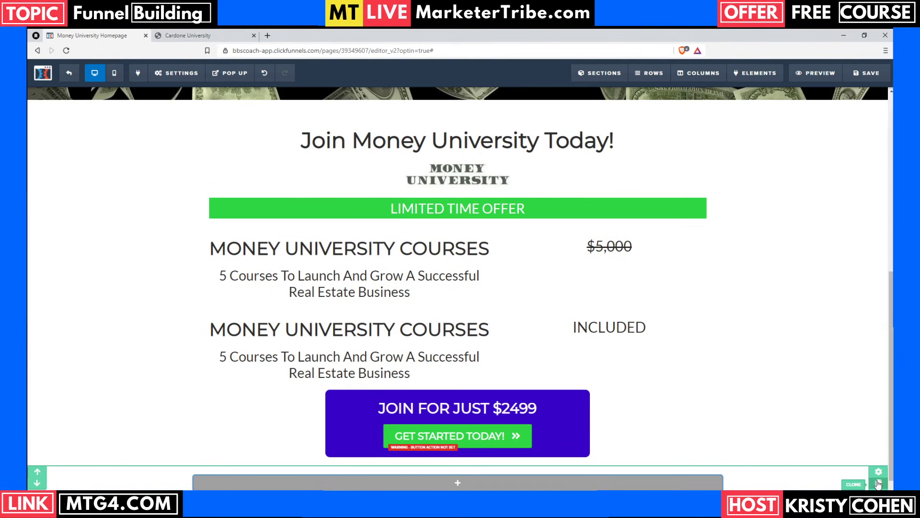
# Step: Set the background color of the new empty section below the offer to dark green #006633
pyautogui.click(878, 472)
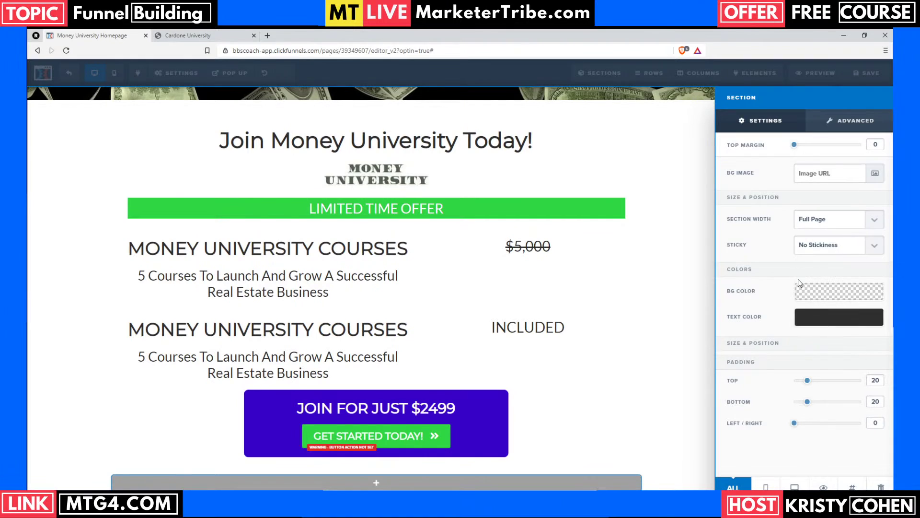
pyautogui.click(811, 292)
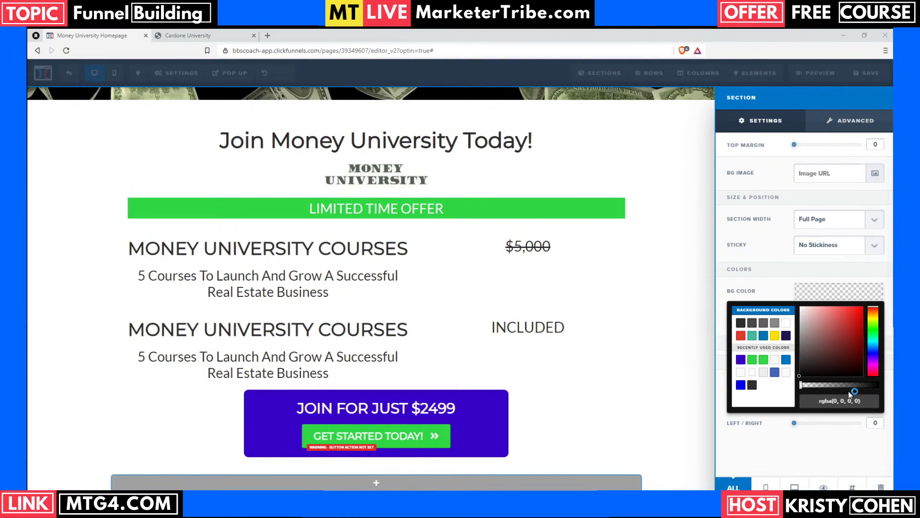
pyautogui.moveTo(806, 385); pyautogui.dragTo(818, 385)
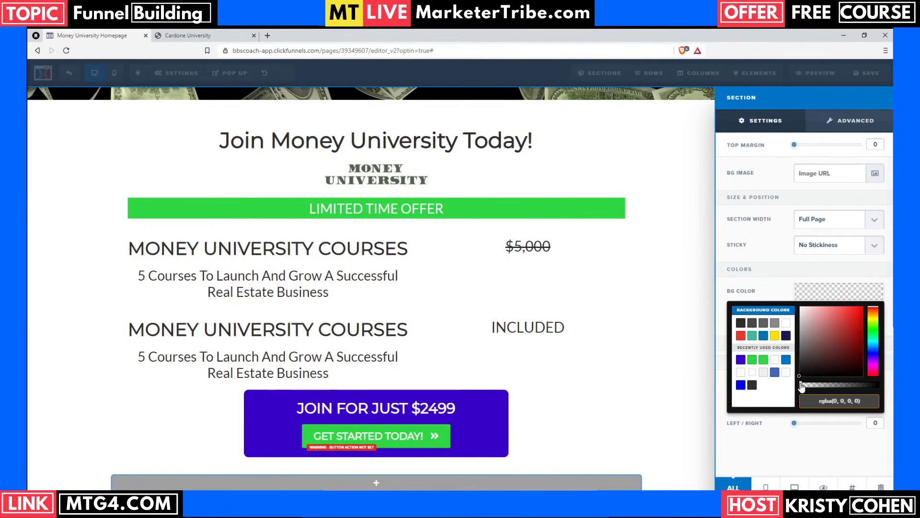
pyautogui.tripleClick(828, 403)
pyautogui.write('#')
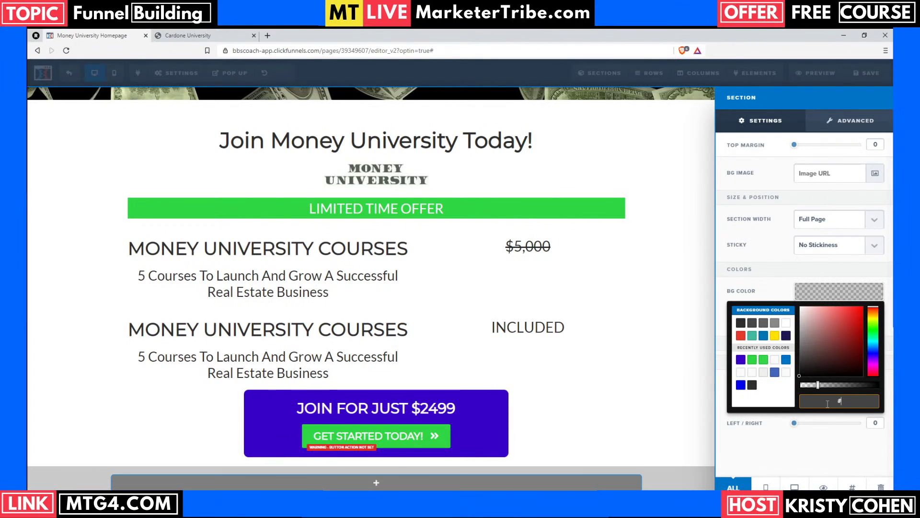
pyautogui.write('006633')
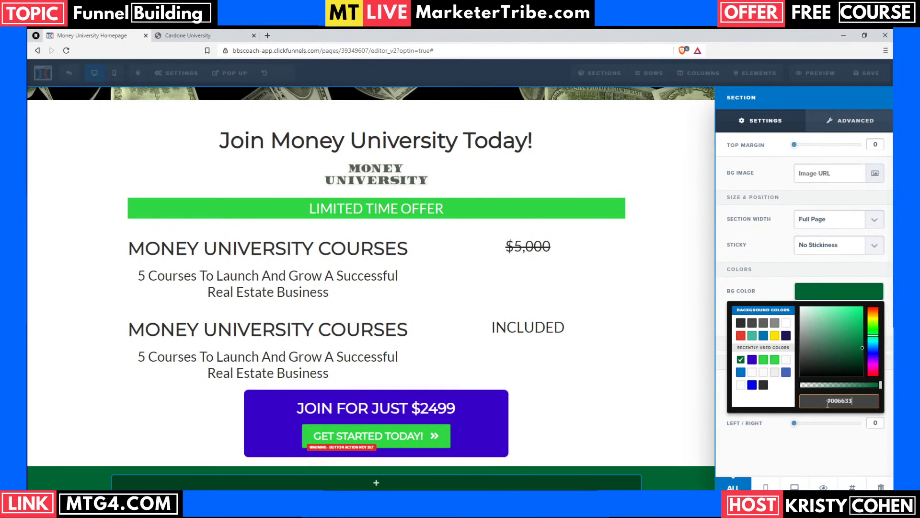
pyautogui.click(490, 424)
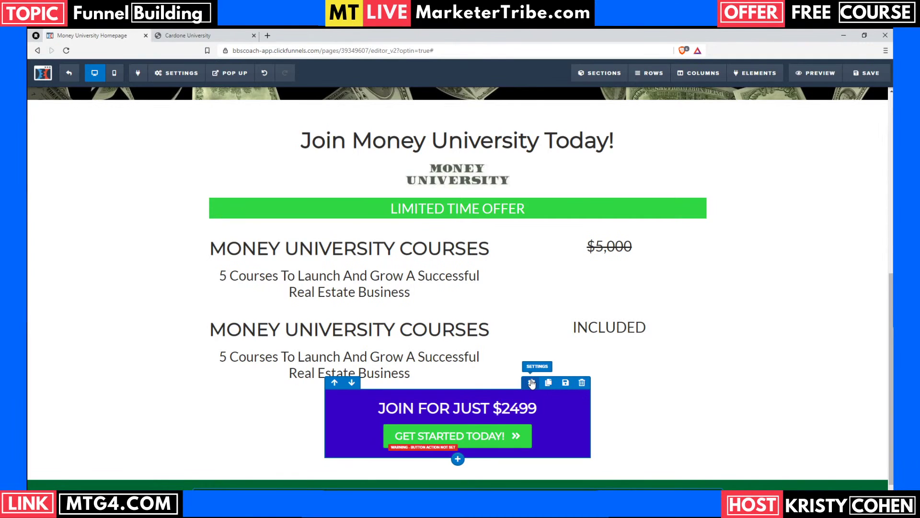
# Step: Change the background color of the "JOIN FOR JUST $2499" row to dark purple #330066
pyautogui.click(532, 383)
pyautogui.click(839, 220)
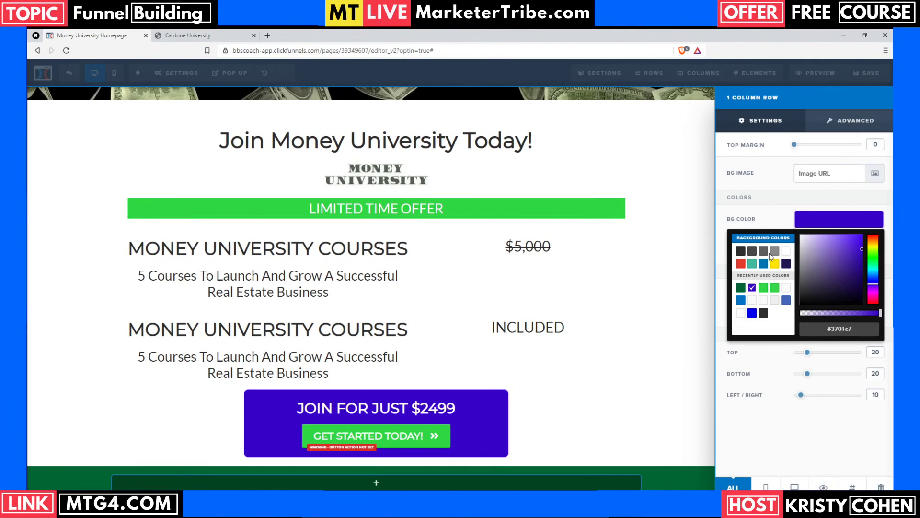
pyautogui.click(832, 329)
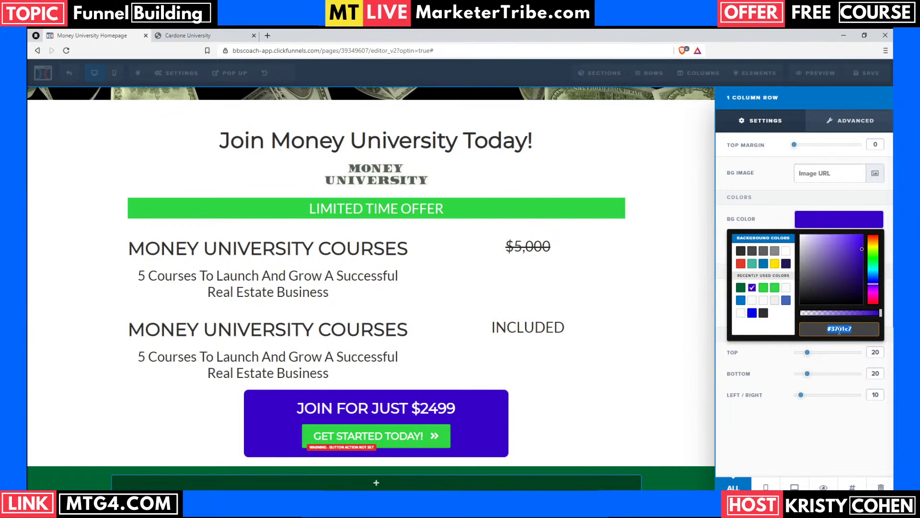
pyautogui.write('#330066')
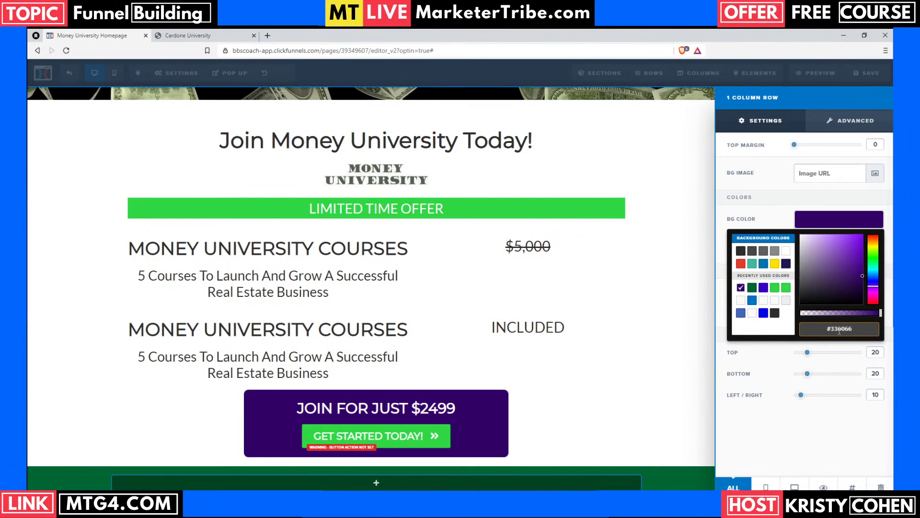
pyautogui.click(442, 436)
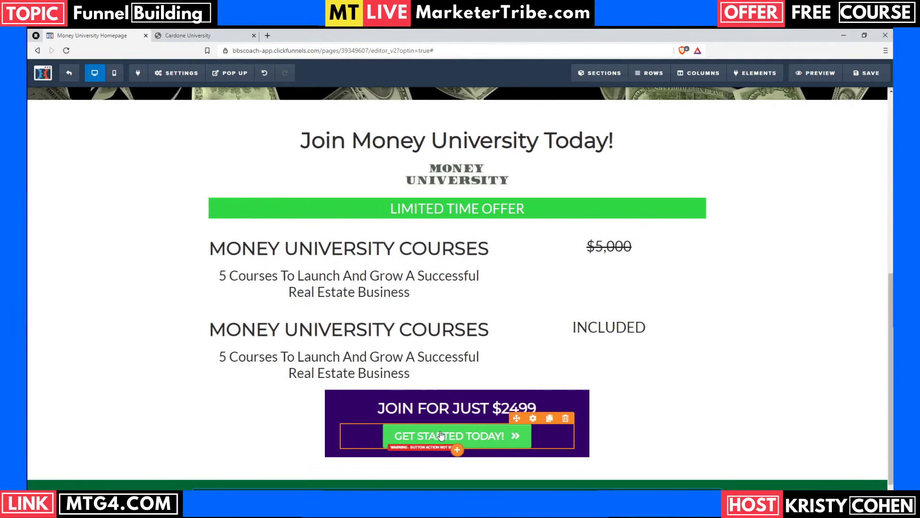
# Step: Set the background color of the "GET STARTED TODAY!" button in the purple row to bright green #35ff00
pyautogui.click(539, 419)
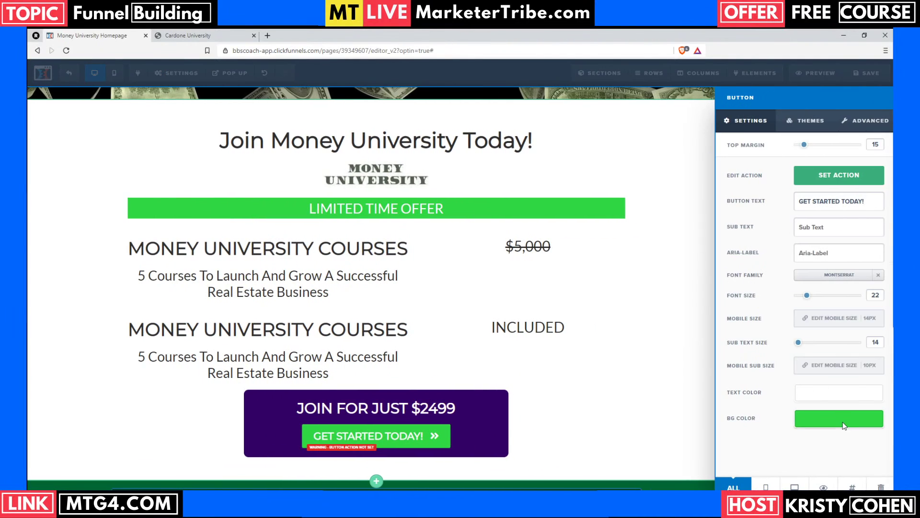
pyautogui.click(839, 420)
pyautogui.click(834, 397)
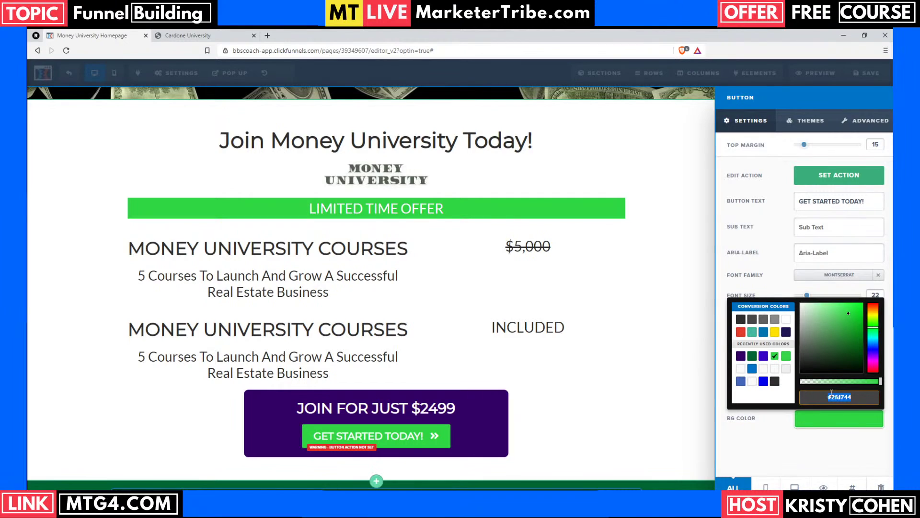
pyautogui.write('#35ff00')
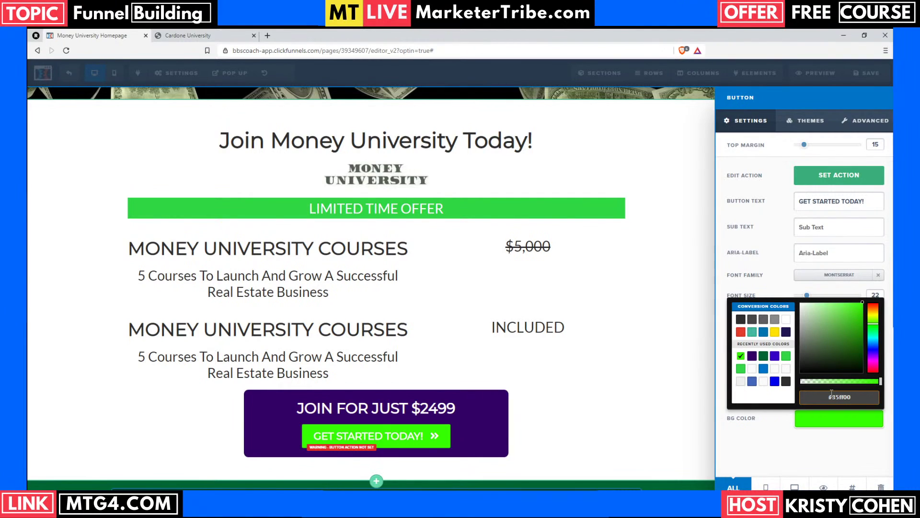
pyautogui.click(664, 444)
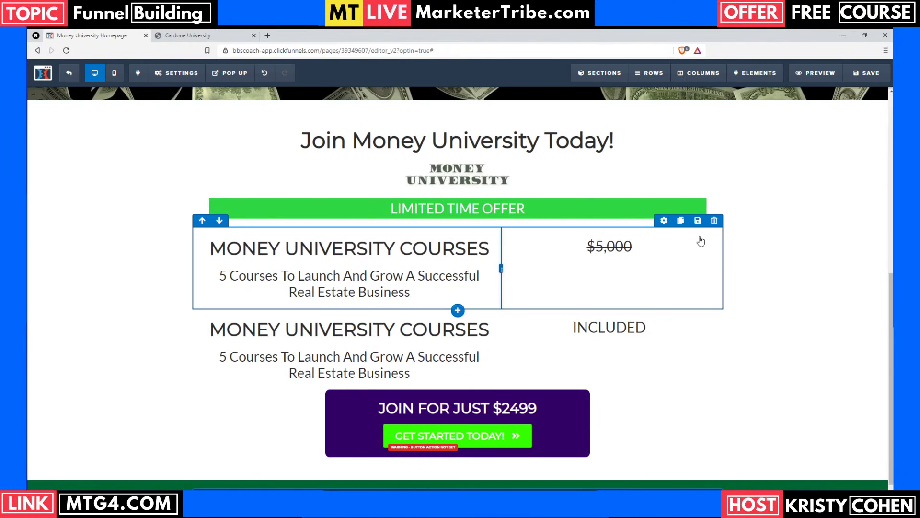
# Step: Change the "LIMITED TIME OFFER" sub-headline's background to the recently used bright green #35ff00 and save the page
pyautogui.moveTo(691, 202)
pyautogui.click(666, 192)
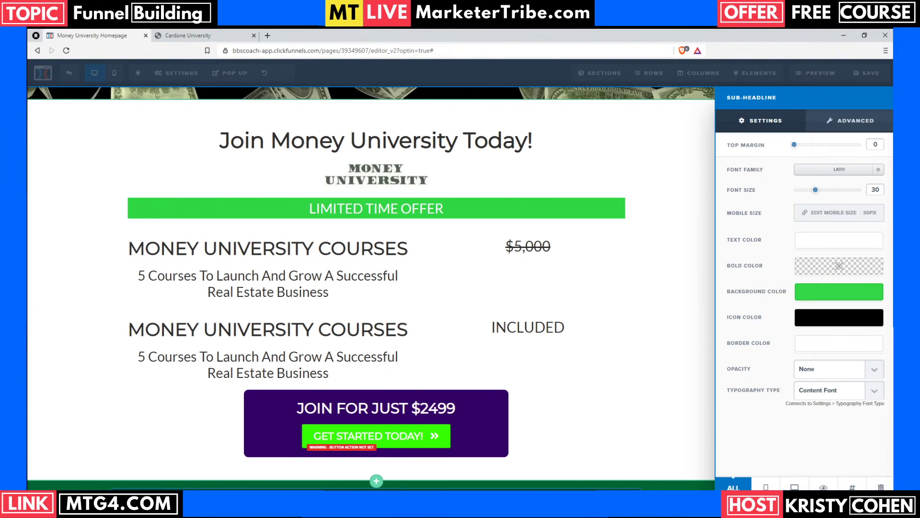
pyautogui.click(858, 290)
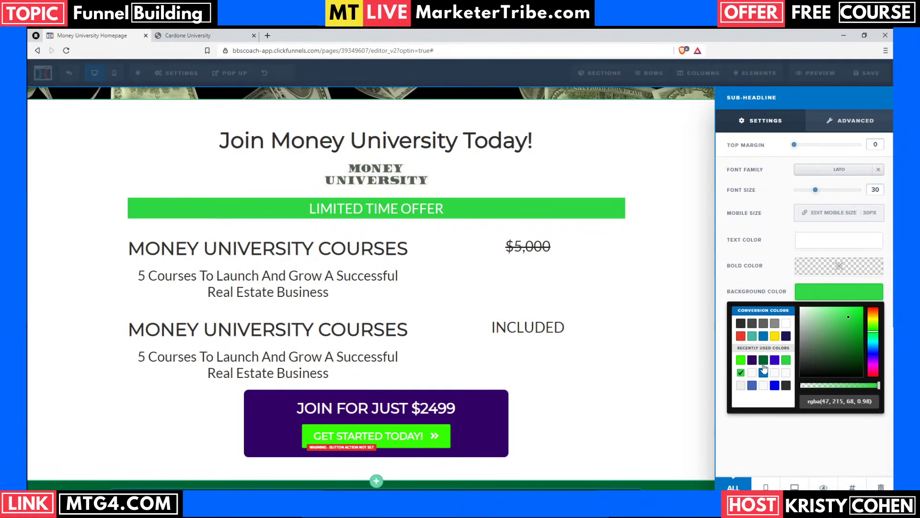
pyautogui.click(742, 362)
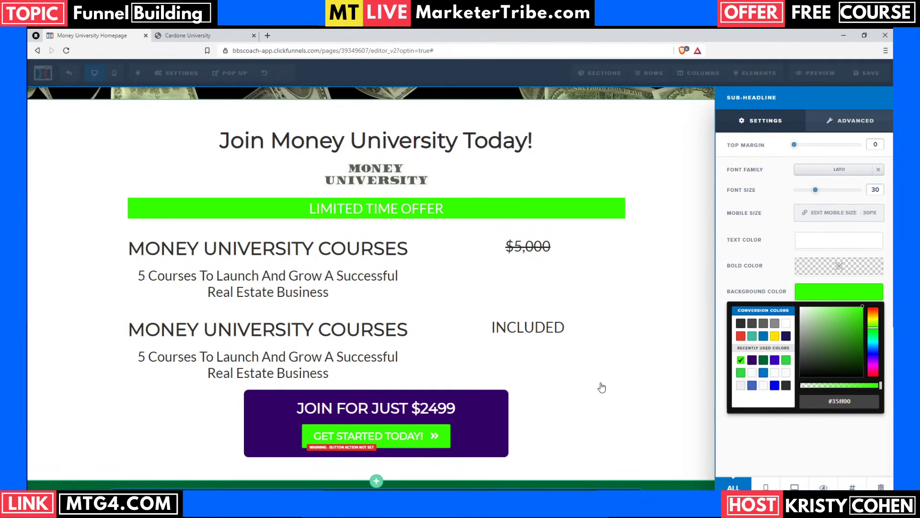
pyautogui.click(622, 418)
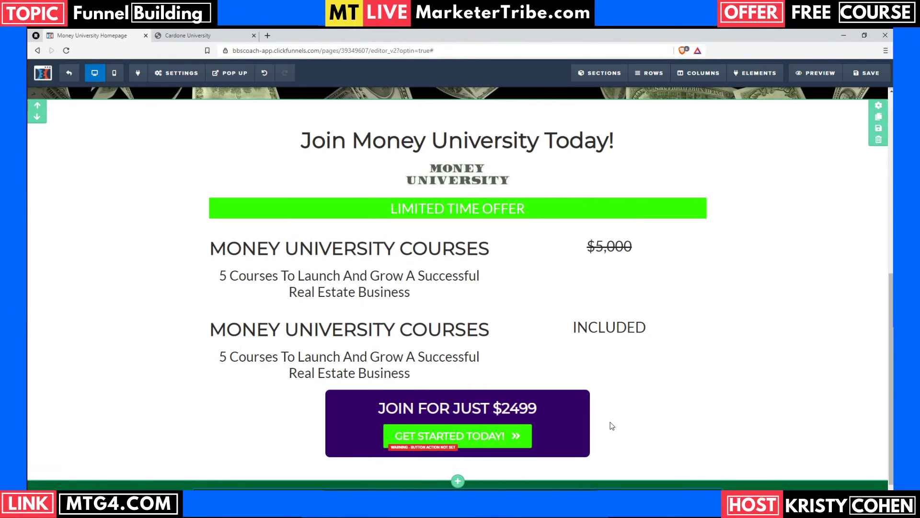
pyautogui.click(866, 76)
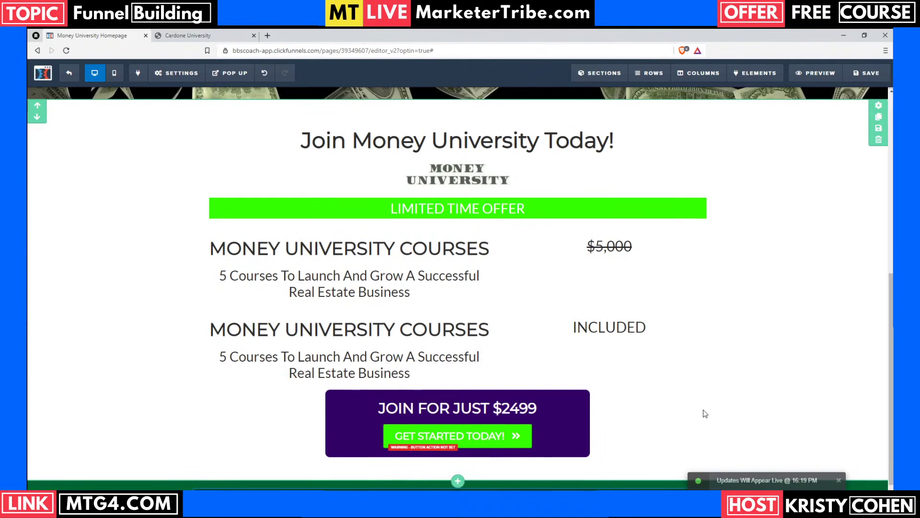
# Step: Insert a two-column row into the empty dark green section below the price box
pyautogui.scroll(-1, 705, 413)
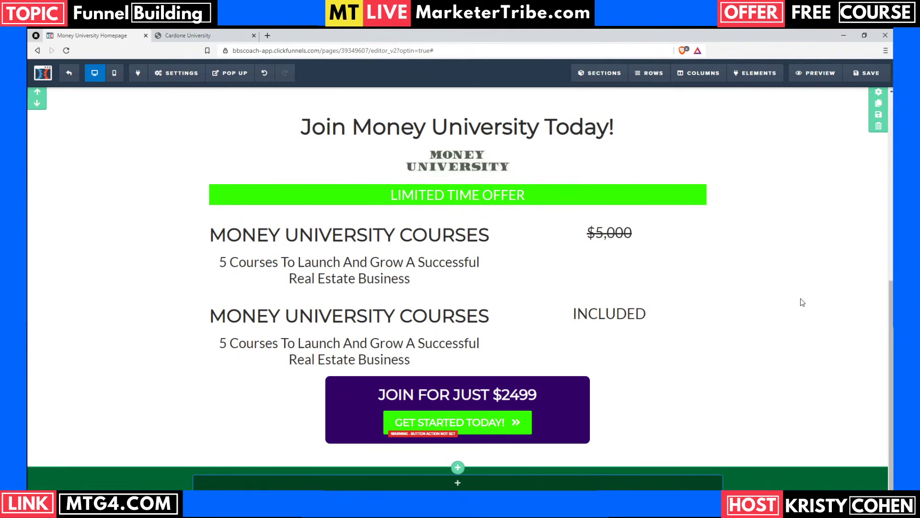
pyautogui.scroll(4, 796, 348)
pyautogui.scroll(-4, 787, 390)
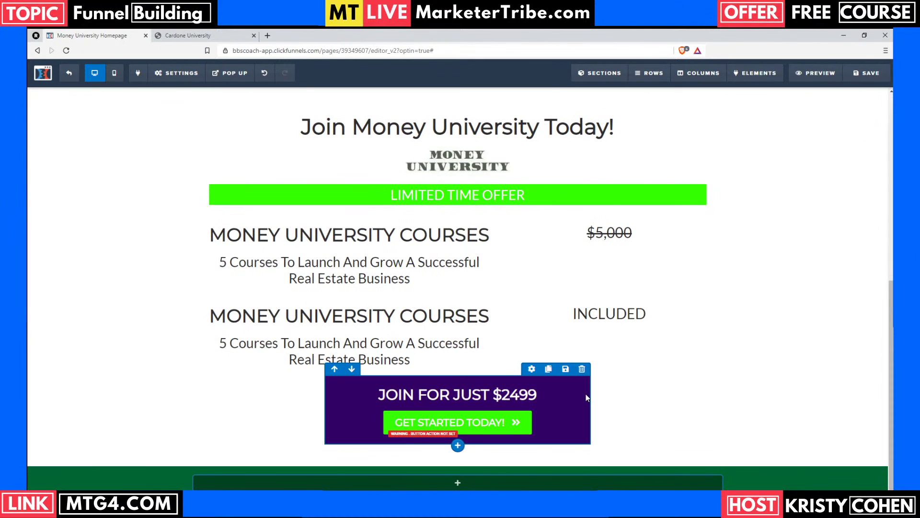
pyautogui.scroll(1, 700, 459)
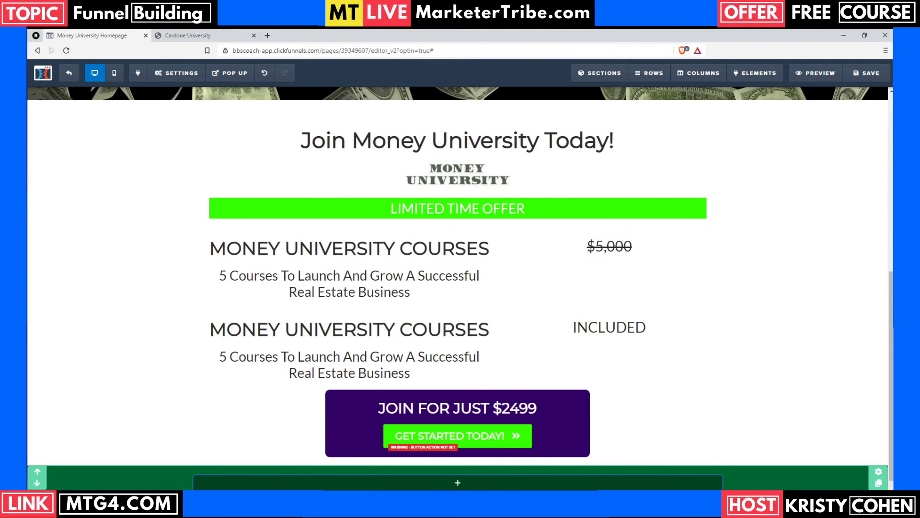
pyautogui.click(458, 483)
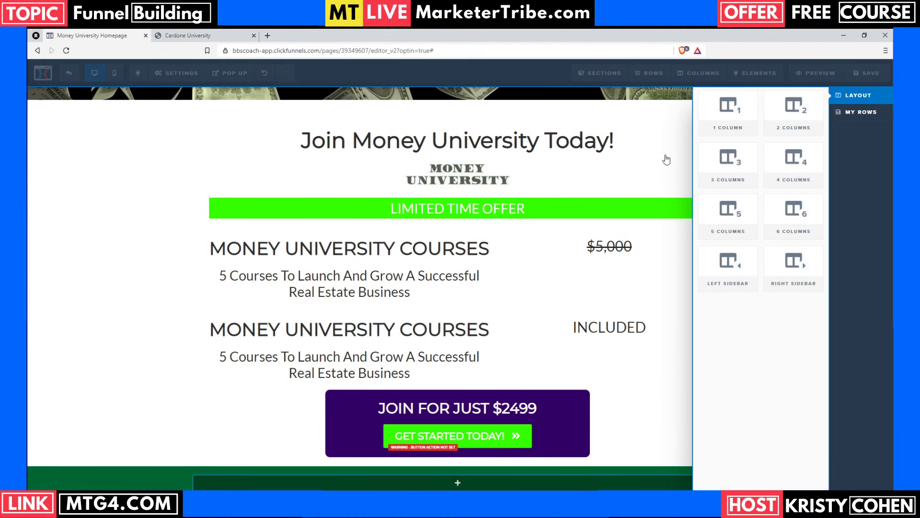
pyautogui.click(794, 111)
pyautogui.scroll(-1, 355, 377)
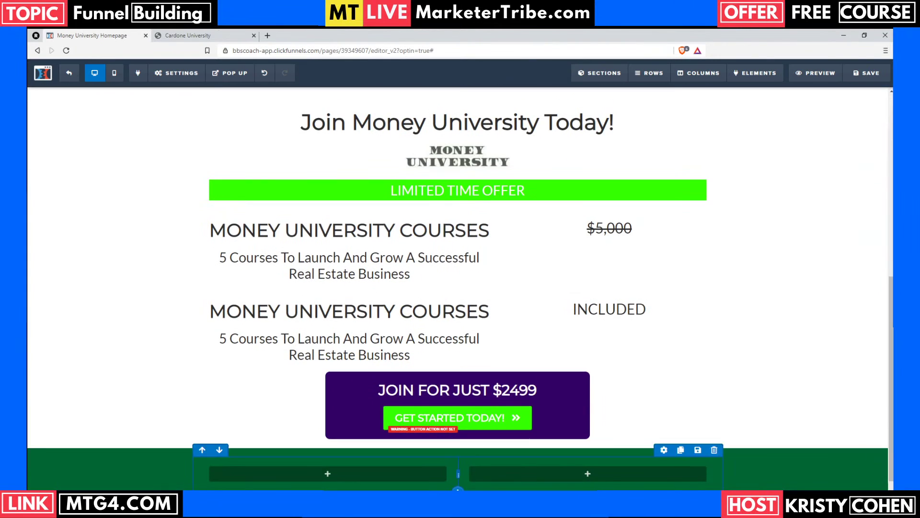
# Step: Check the column layout on the Cardone University page and widen the left column of the green section's row to match
pyautogui.click(201, 36)
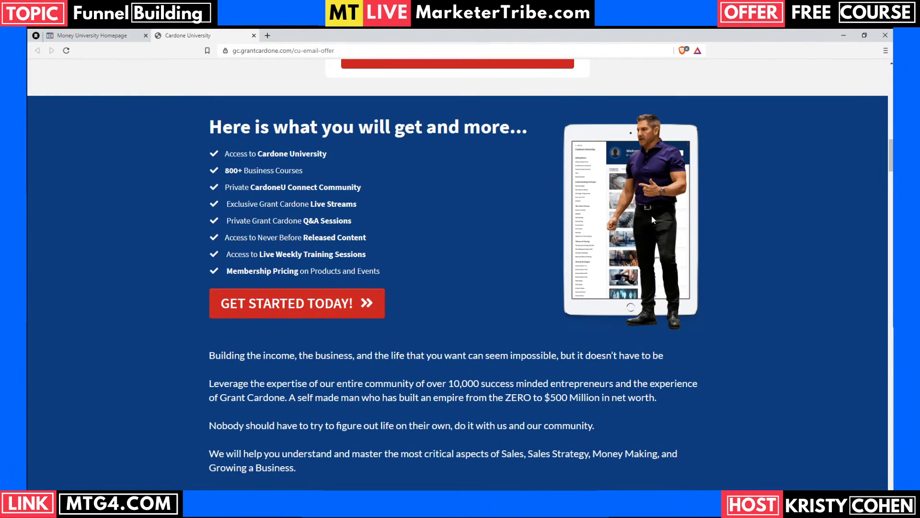
pyautogui.click(114, 38)
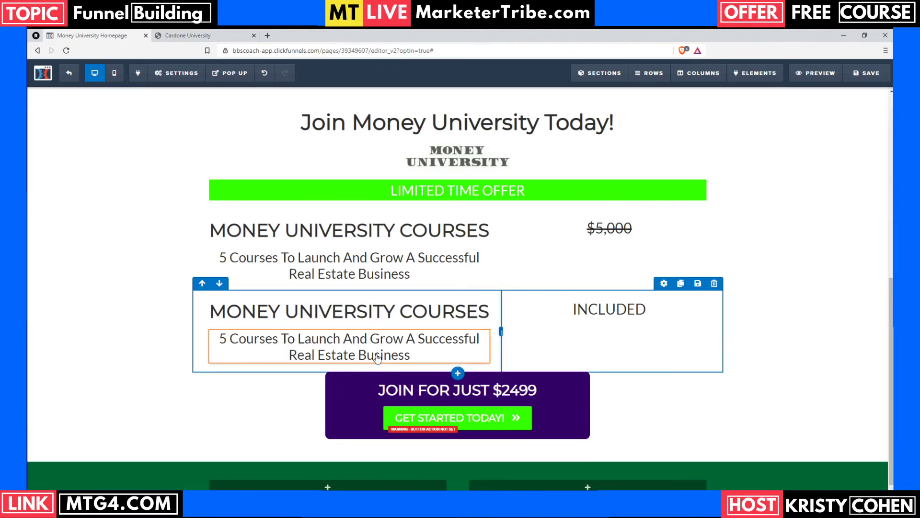
pyautogui.moveTo(458, 475); pyautogui.dragTo(501, 475)
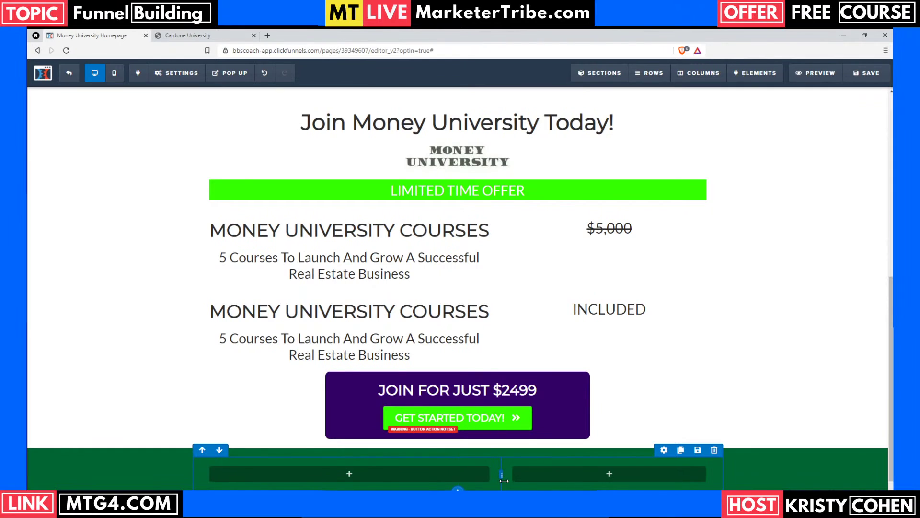
# Step: Add an image element to the narrower right column of the green section's row
pyautogui.click(605, 473)
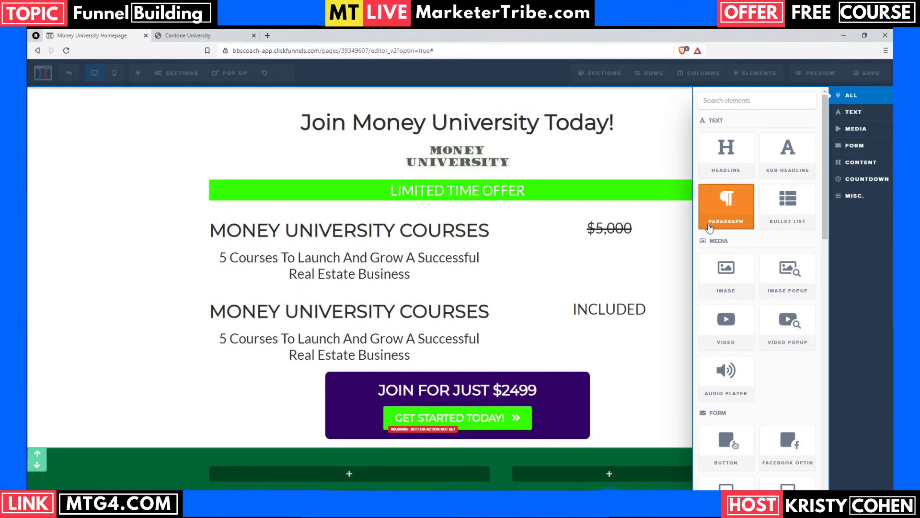
pyautogui.click(727, 277)
pyautogui.scroll(-1, 528, 440)
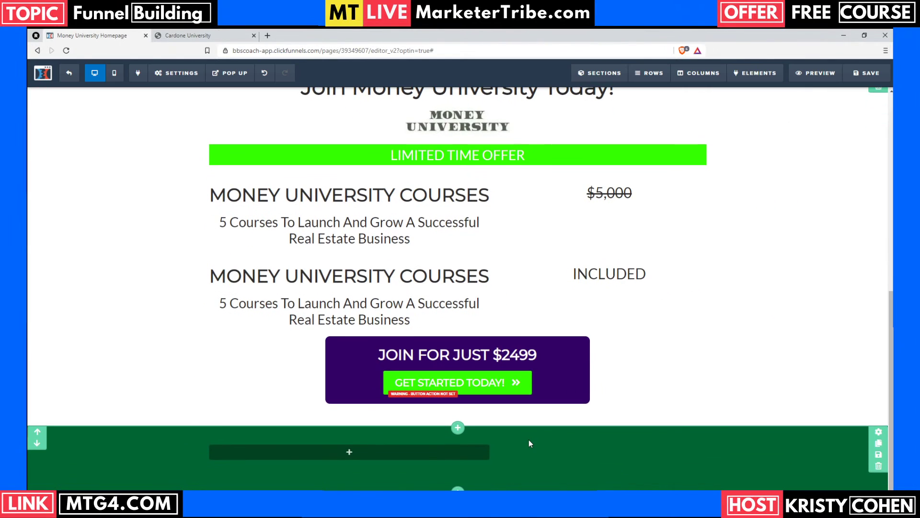
# Step: Add a headline element and a bullet list below it in the wider left column of the green section's row
pyautogui.click(462, 458)
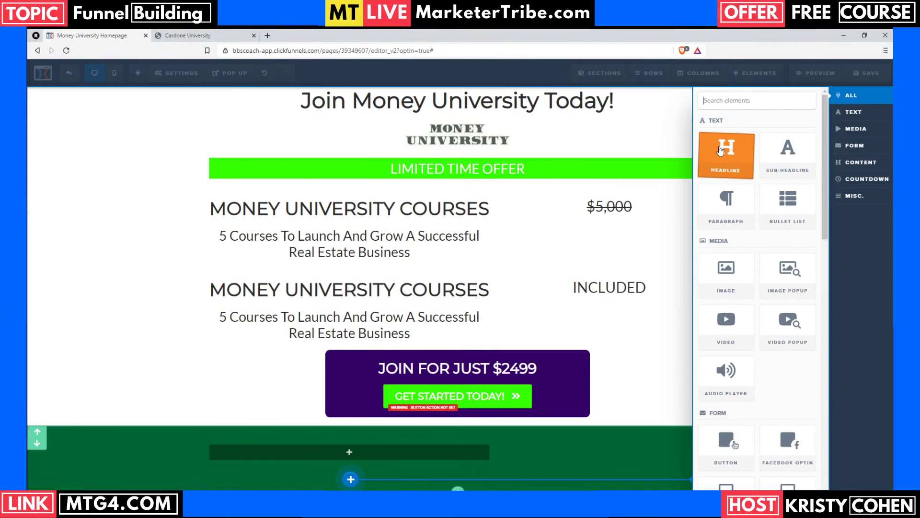
pyautogui.click(721, 148)
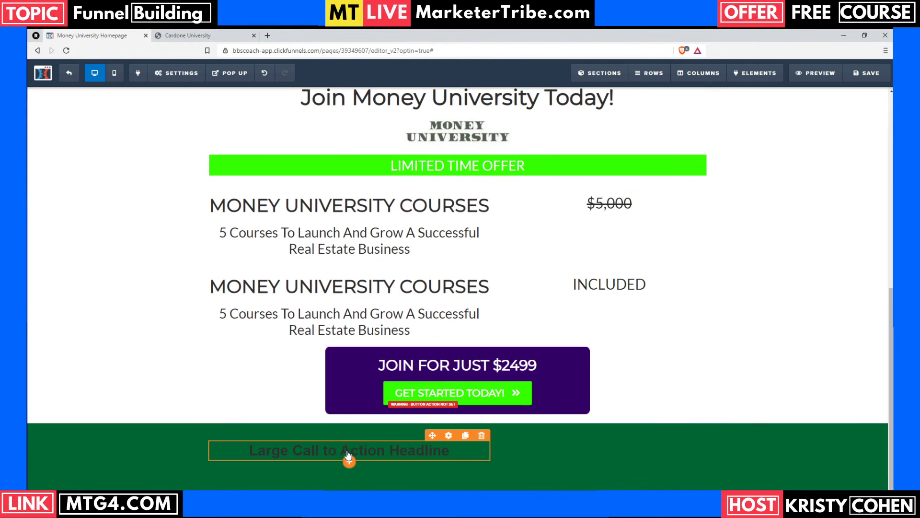
pyautogui.click(349, 462)
pyautogui.write('BU')
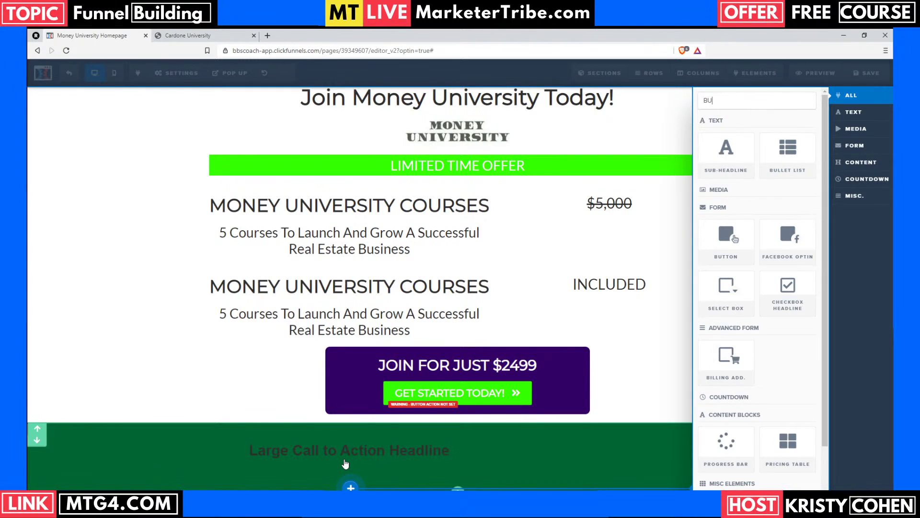
pyautogui.click(729, 153)
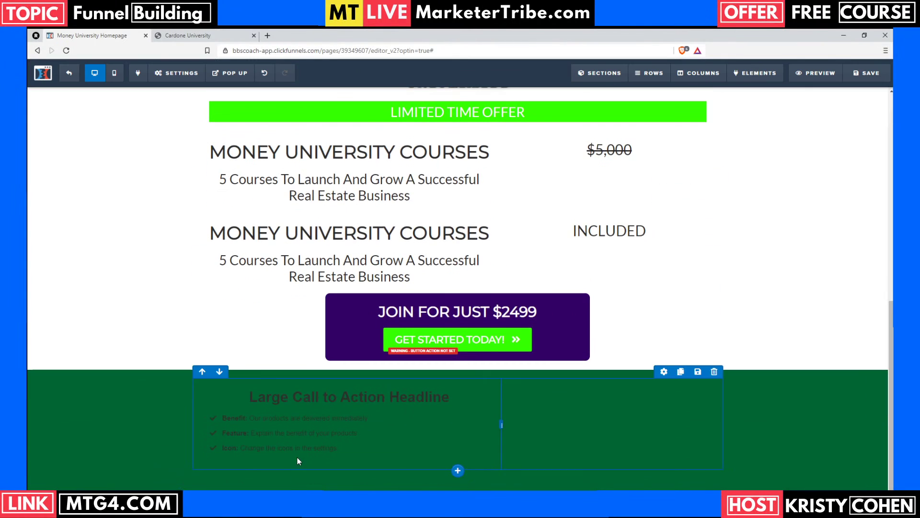
# Step: Add a button element below the bullet list in the green section's left column
pyautogui.click(348, 458)
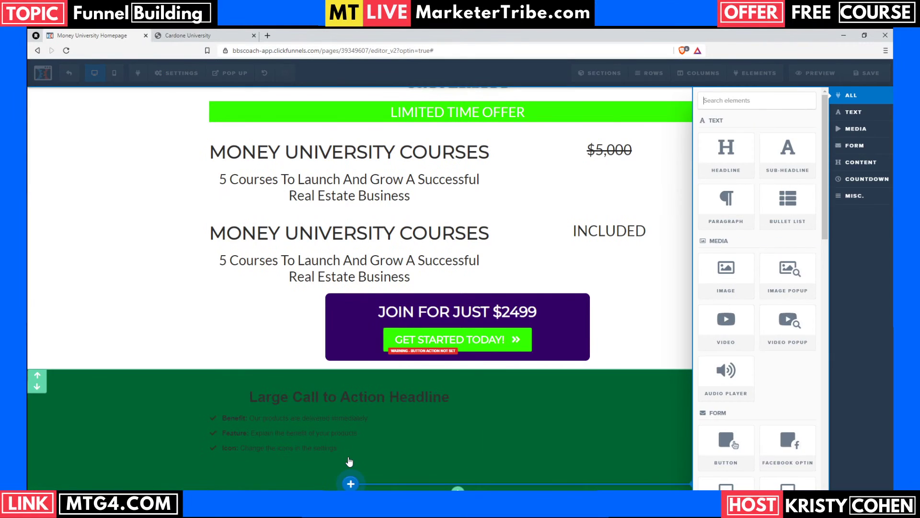
pyautogui.write('BU')
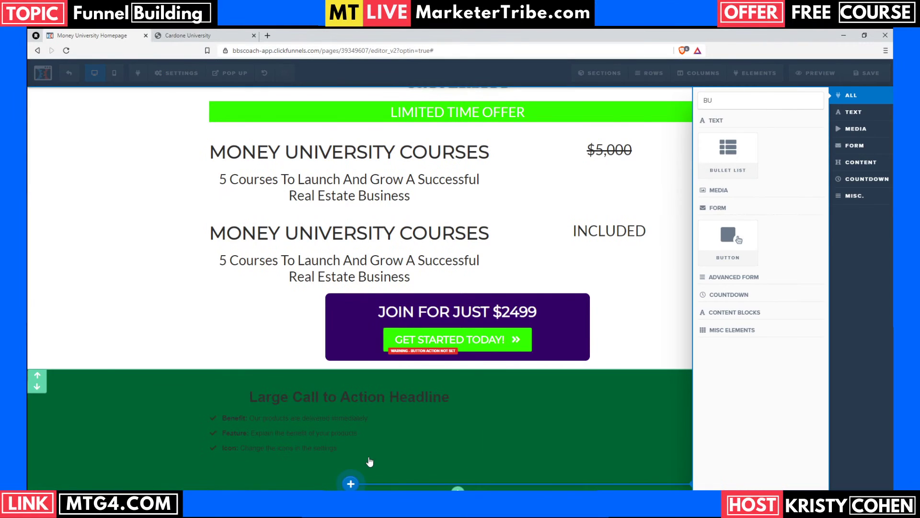
pyautogui.click(708, 227)
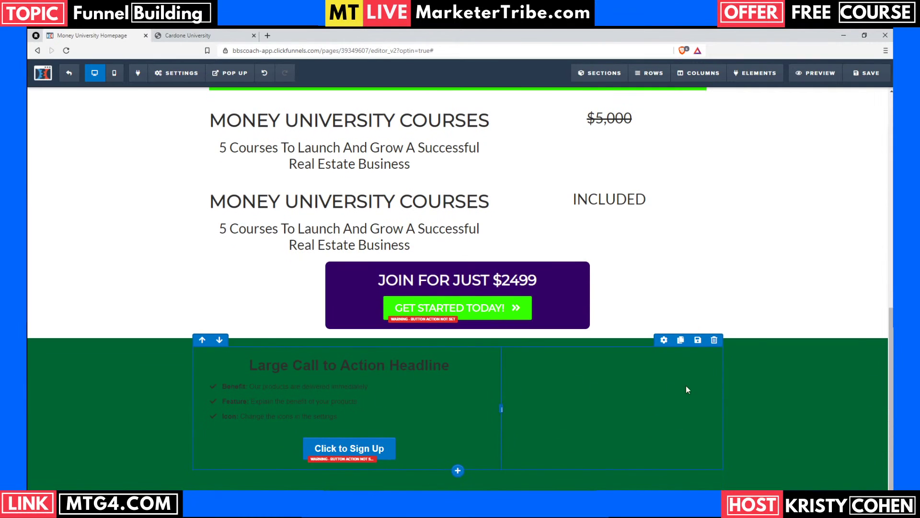
pyautogui.scroll(1, 690, 384)
# Step: Check the matching section on the Cardone University page and fill the right column's image element with the uploaded real estate course bundle picture
pyautogui.click(222, 35)
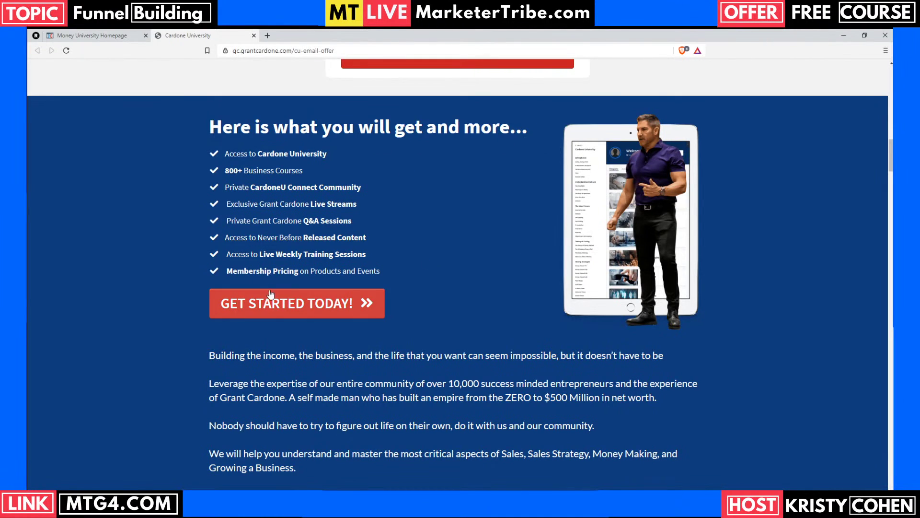
pyautogui.click(92, 34)
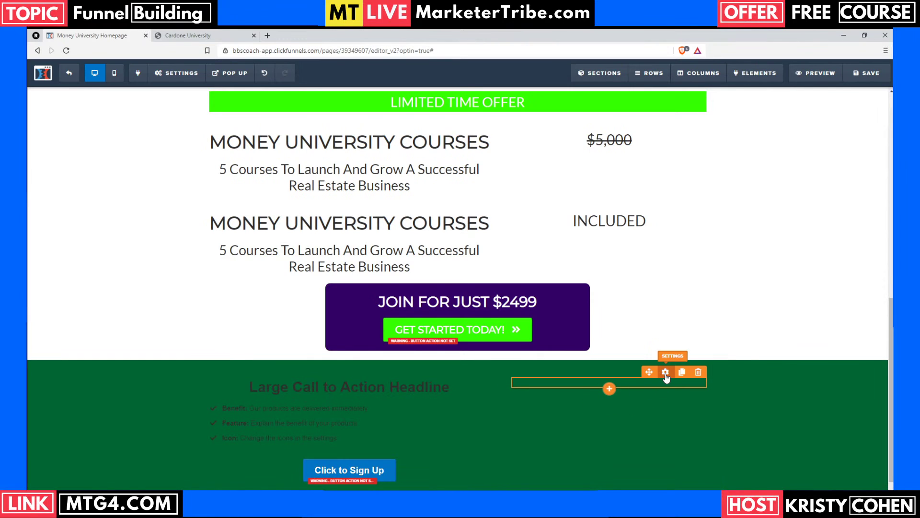
pyautogui.click(666, 373)
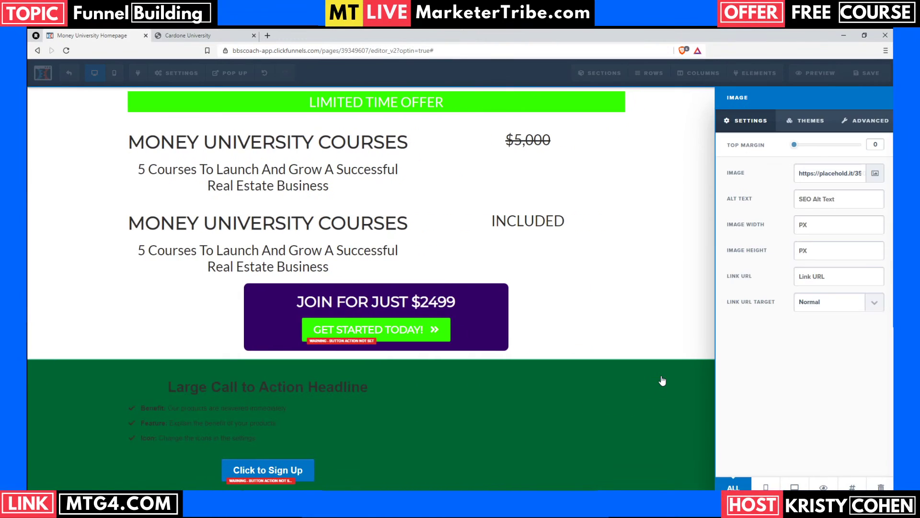
pyautogui.click(875, 173)
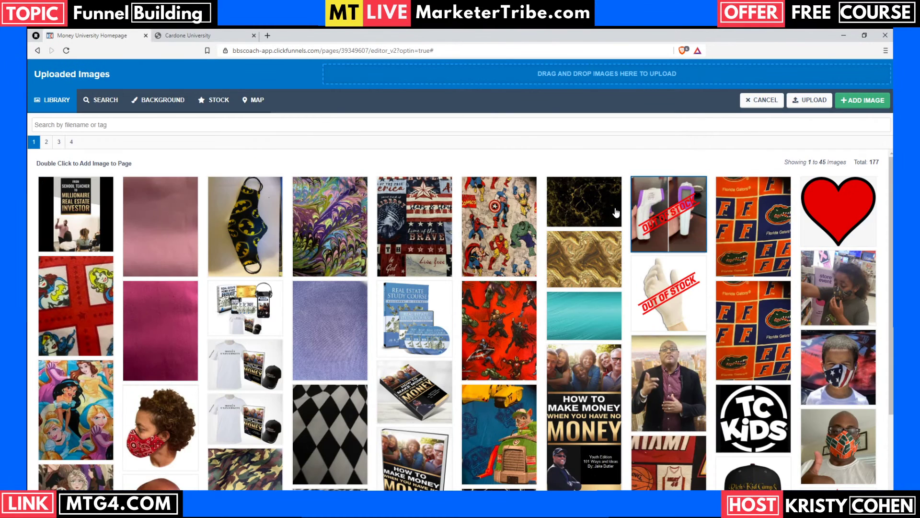
pyautogui.doubleClick(242, 311)
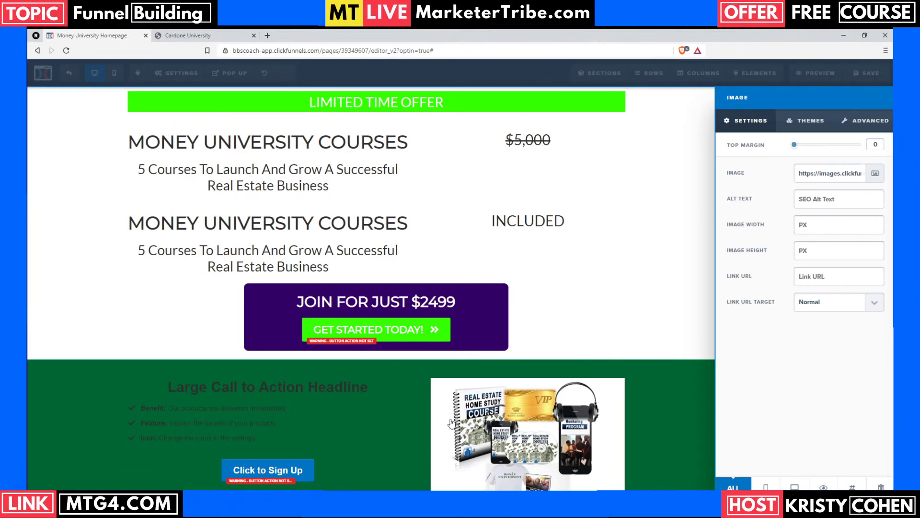
pyautogui.click(501, 422)
# Step: Compare the headline with the one on the Cardone University page and set the green section headline's bold color to white #ffffff
pyautogui.scroll(-1, 538, 459)
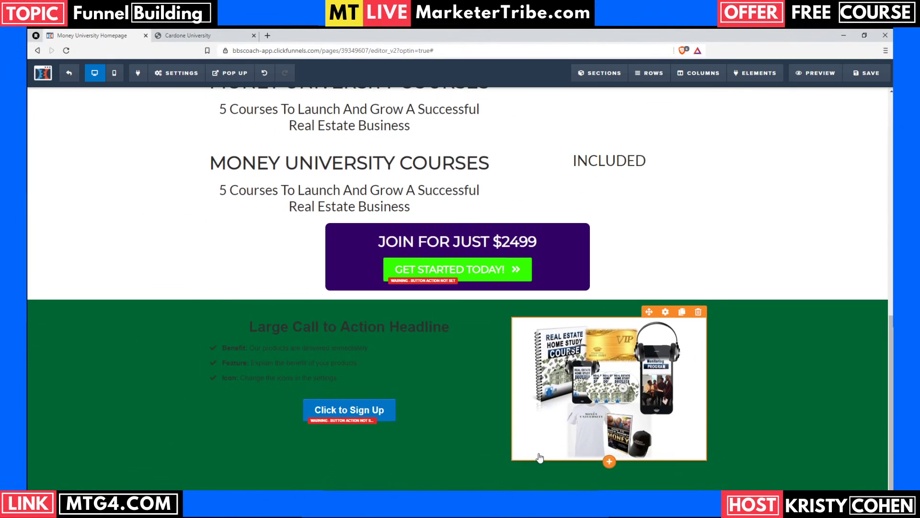
pyautogui.scroll(1, 602, 292)
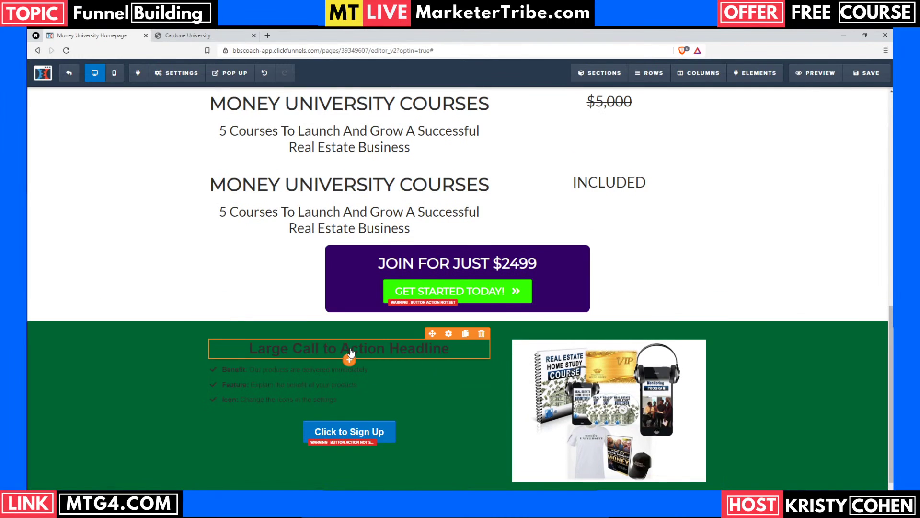
pyautogui.click(176, 72)
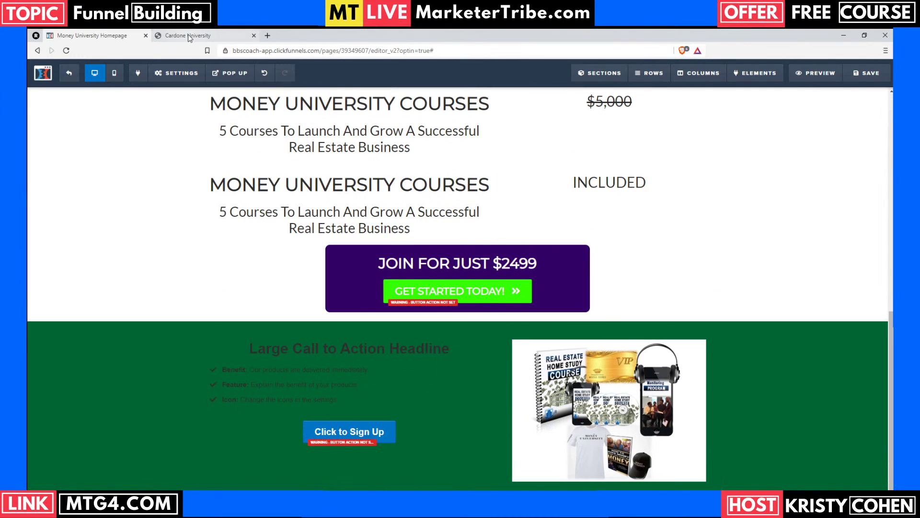
pyautogui.click(188, 35)
pyautogui.click(77, 36)
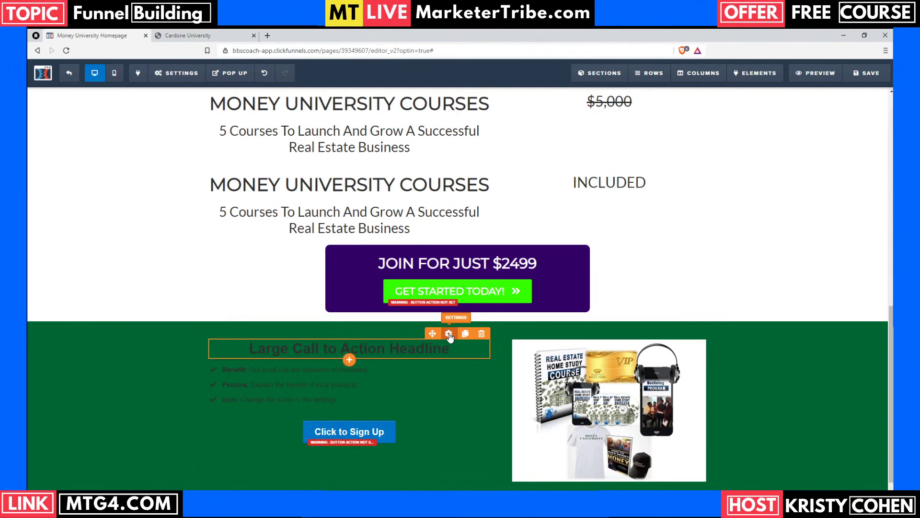
pyautogui.click(448, 335)
pyautogui.click(817, 269)
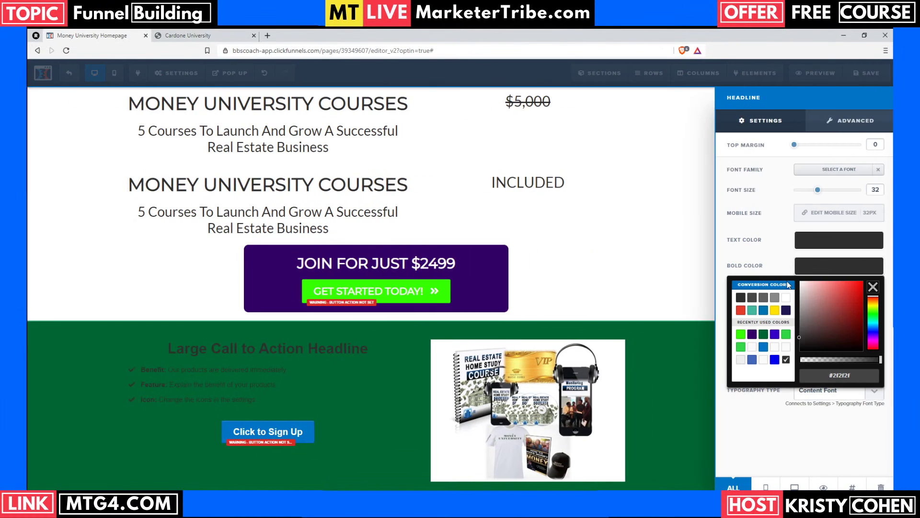
pyautogui.click(786, 298)
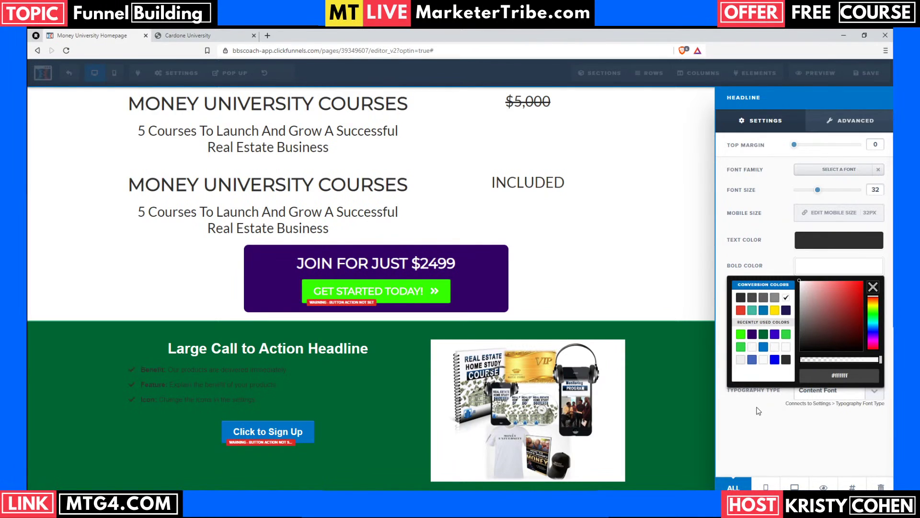
pyautogui.click(759, 411)
# Step: Set the green section headline's font to Montserrat and align it left
pyautogui.click(855, 171)
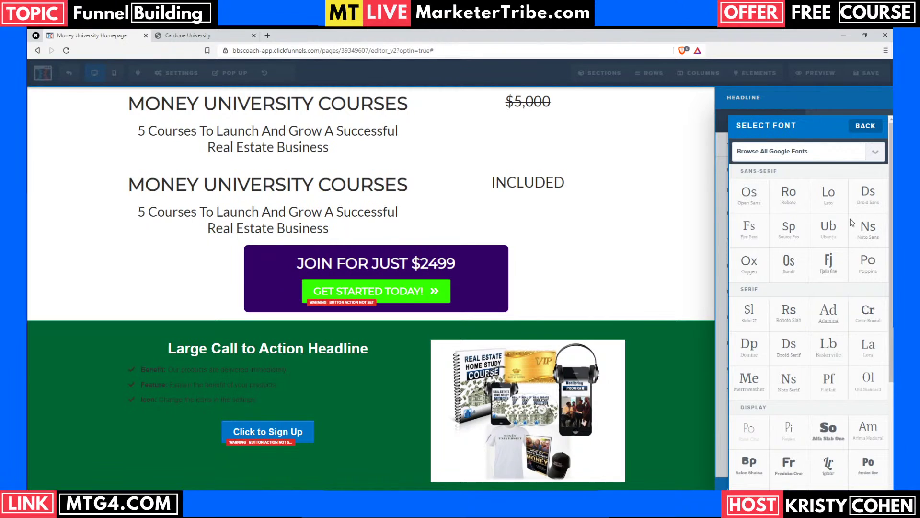
pyautogui.click(773, 239)
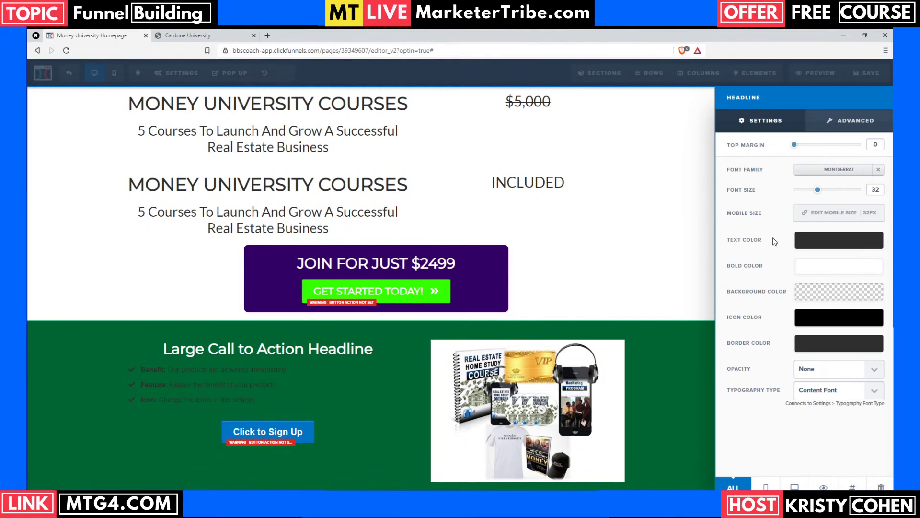
pyautogui.click(226, 357)
pyautogui.click(246, 356)
pyautogui.click(277, 332)
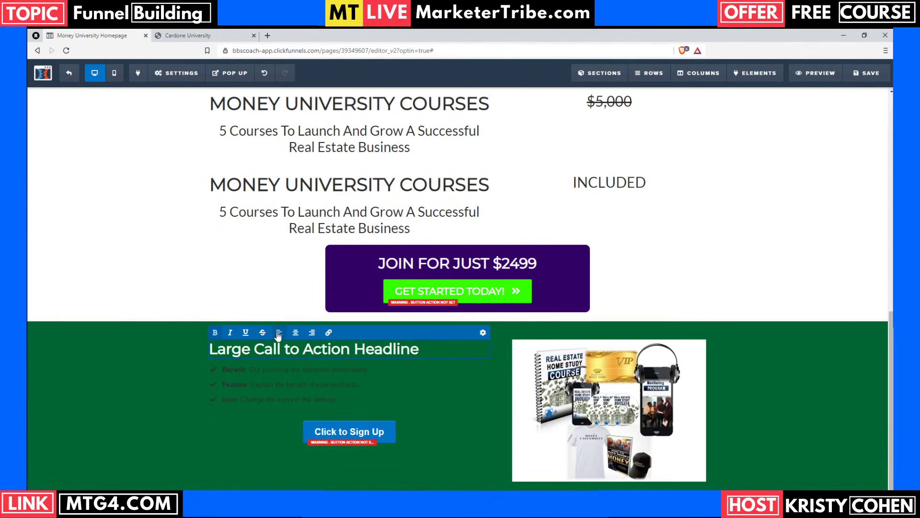
pyautogui.click(310, 362)
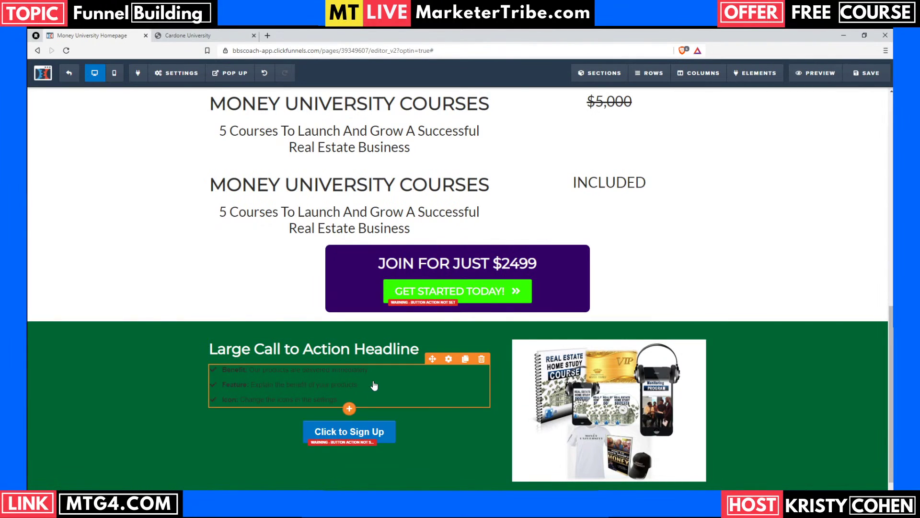
# Step: Set the font family of the green section's bullet list to Lato
pyautogui.click(322, 367)
pyautogui.click(481, 359)
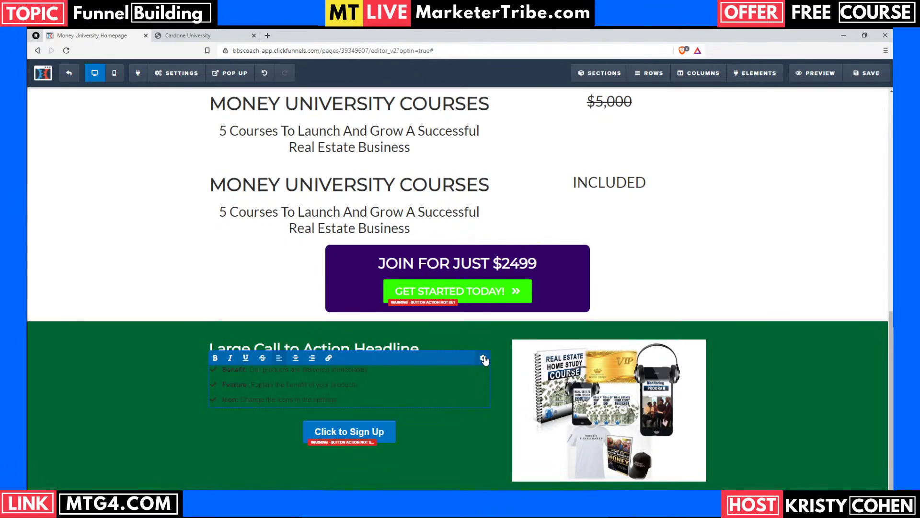
pyautogui.click(824, 232)
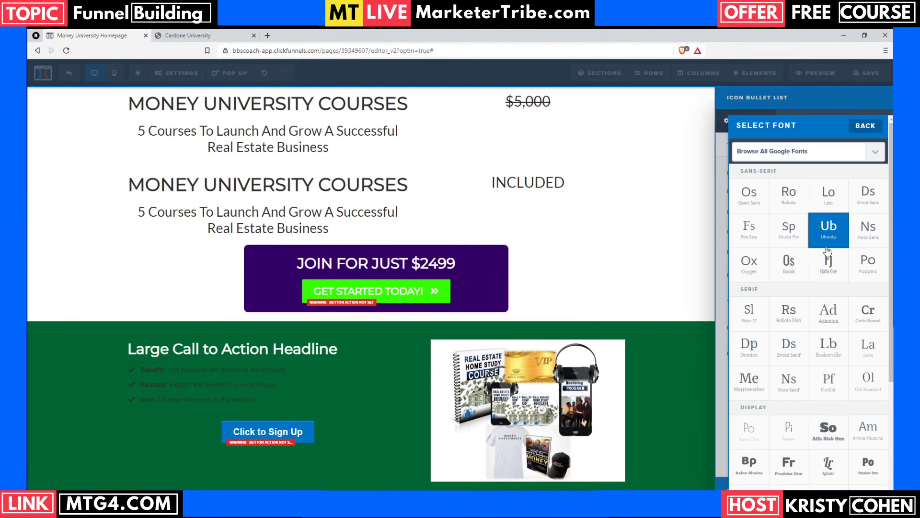
pyautogui.click(832, 193)
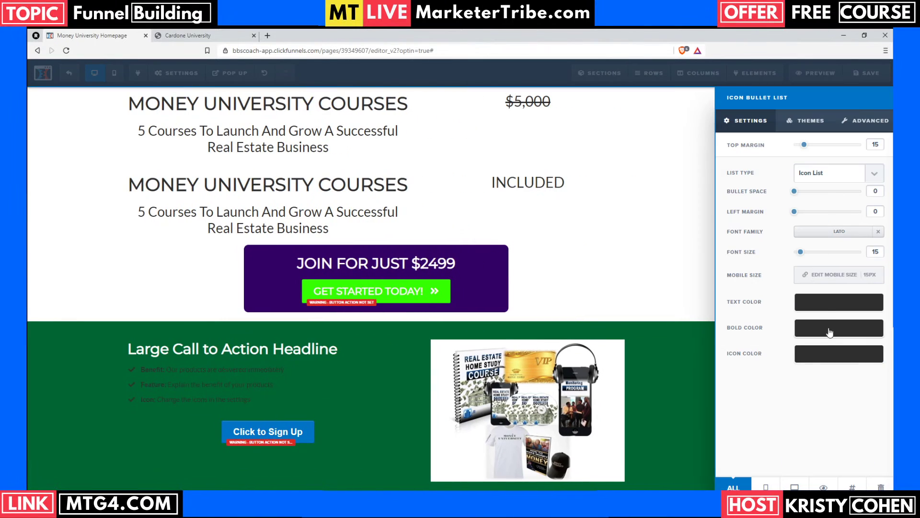
# Step: Set the bullet list's text, bold and icon colors to white #ffffff and its font size to 18
pyautogui.click(830, 310)
pyautogui.click(786, 336)
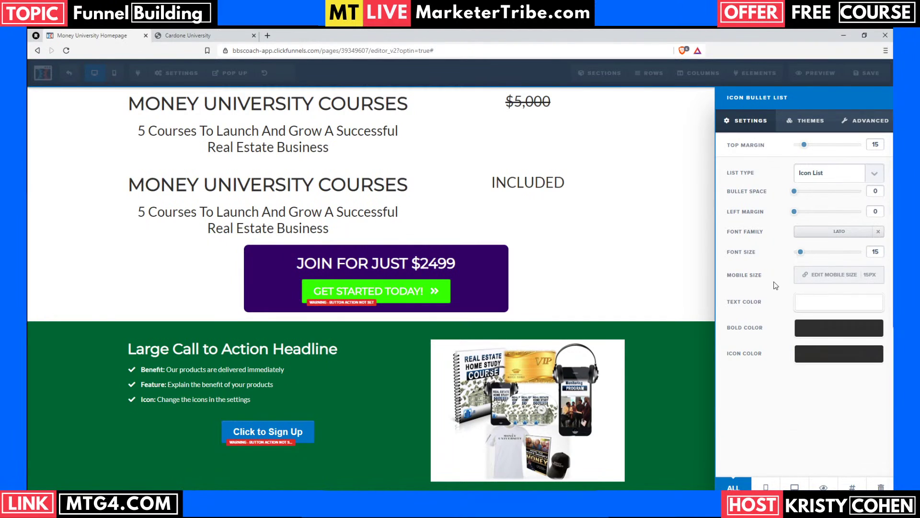
pyautogui.click(797, 334)
pyautogui.click(786, 359)
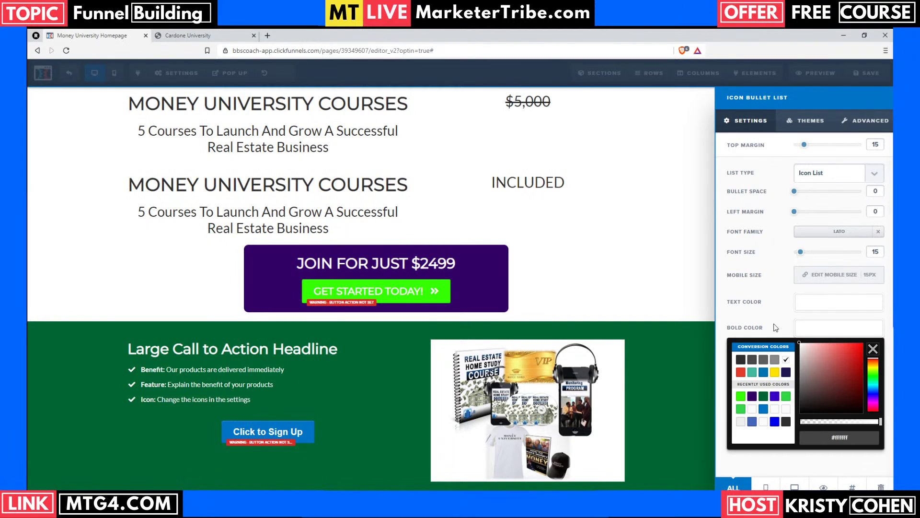
pyautogui.click(805, 346)
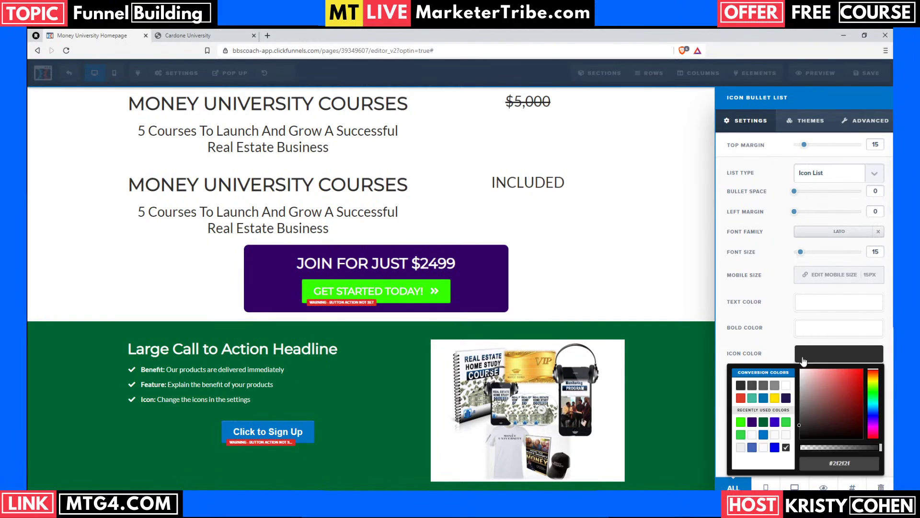
pyautogui.click(786, 384)
pyautogui.click(764, 294)
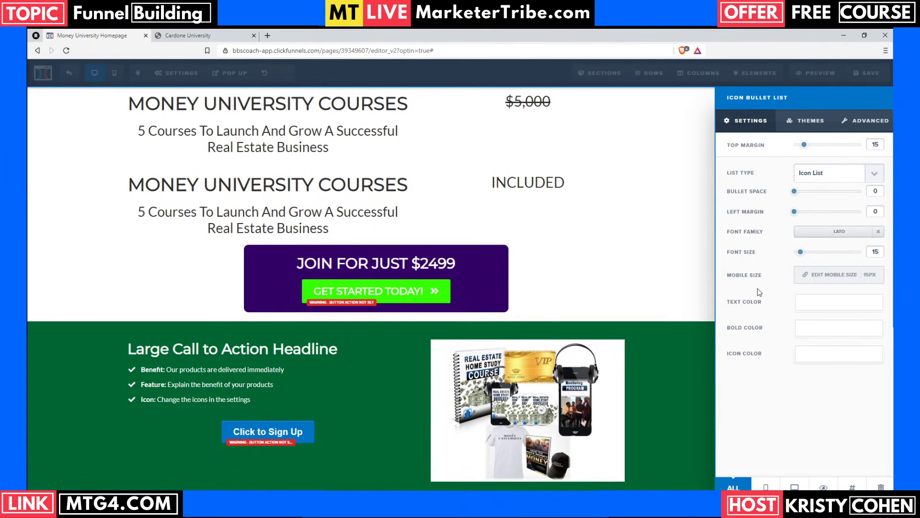
pyautogui.moveTo(800, 251); pyautogui.dragTo(803, 253)
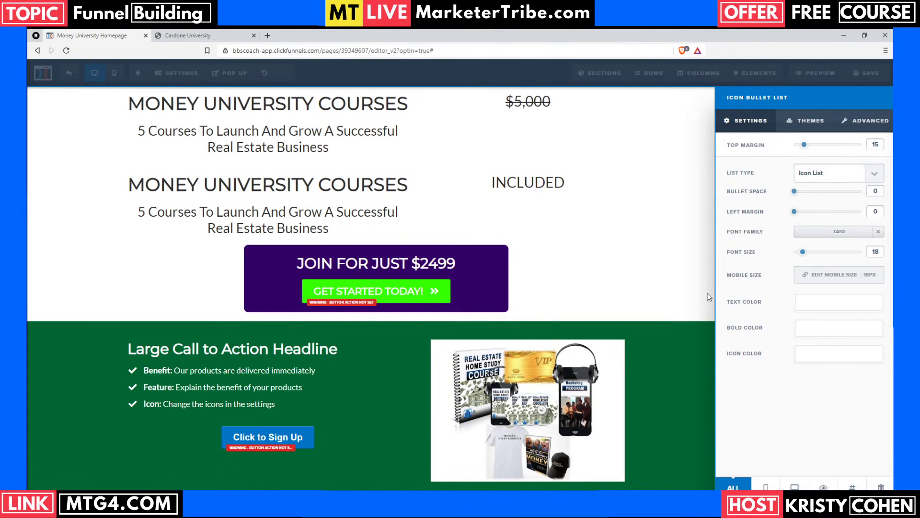
pyautogui.click(372, 391)
# Step: Check the button placement on the Cardone University page and align the green section's "Click to Sign Up" button left
pyautogui.click(210, 35)
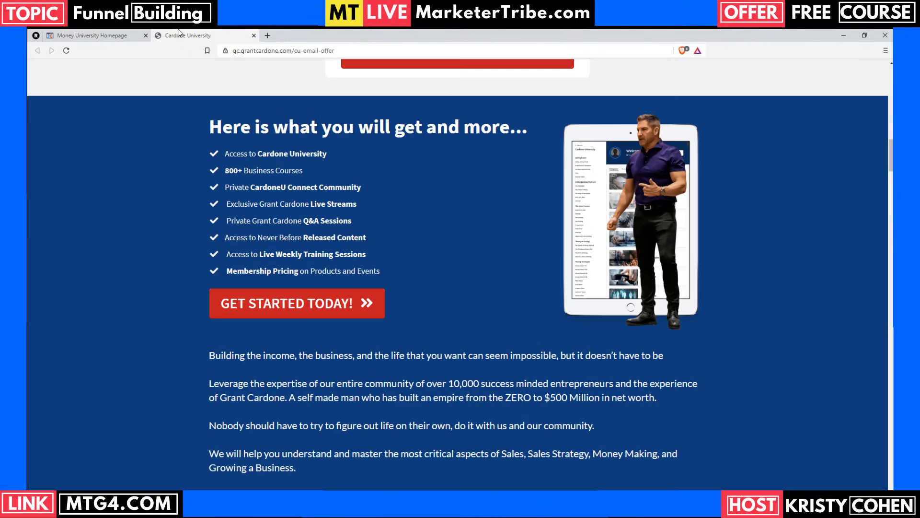
pyautogui.click(84, 35)
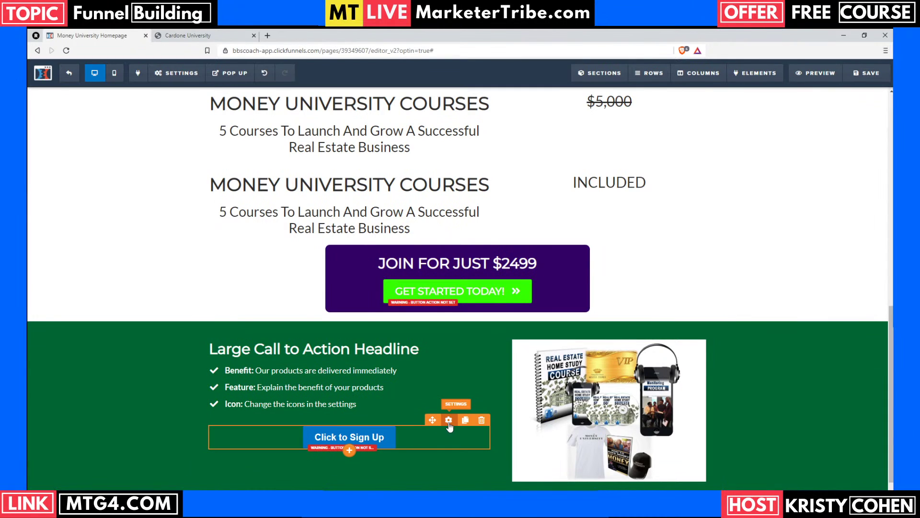
pyautogui.click(449, 420)
pyautogui.click(868, 123)
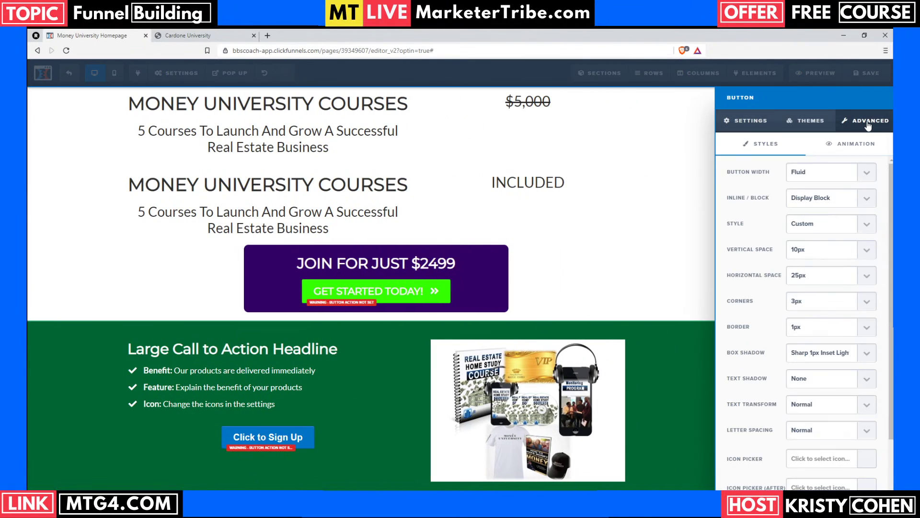
pyautogui.scroll(-1, 732, 400)
pyautogui.scroll(-1, 733, 401)
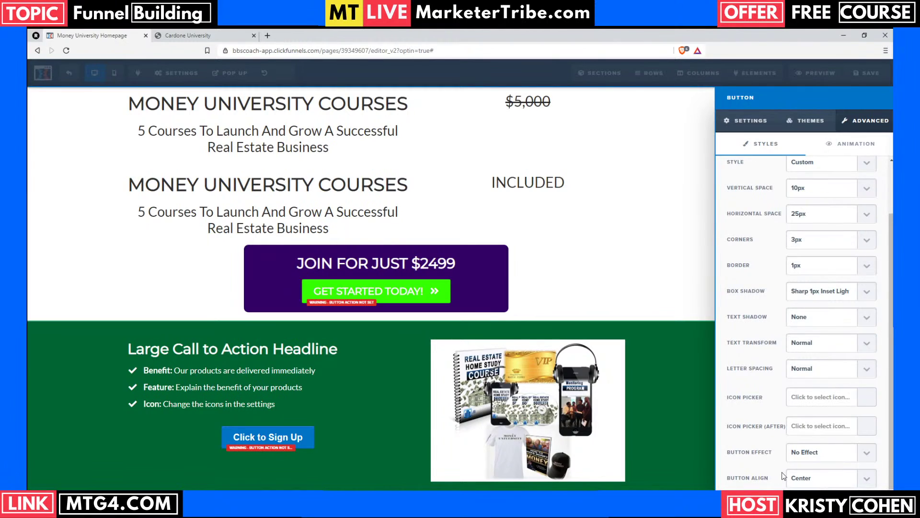
pyautogui.click(807, 482)
pyautogui.click(810, 456)
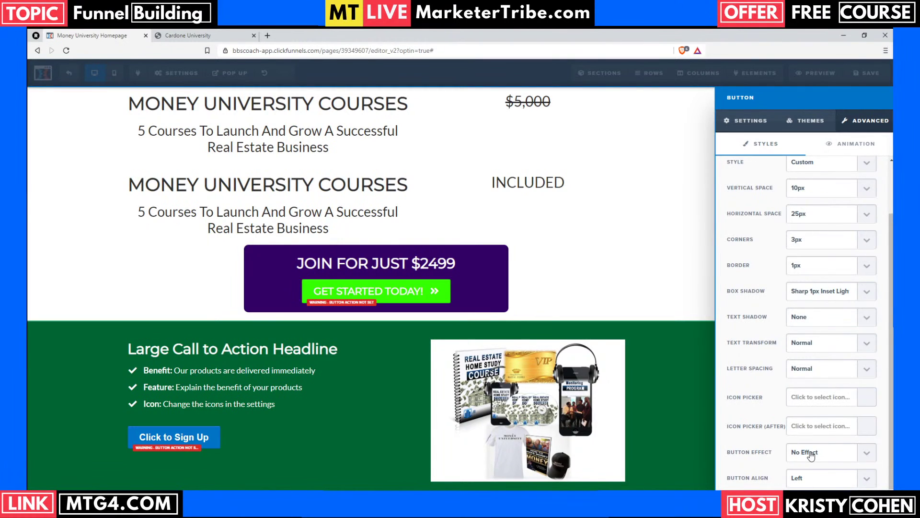
pyautogui.click(741, 123)
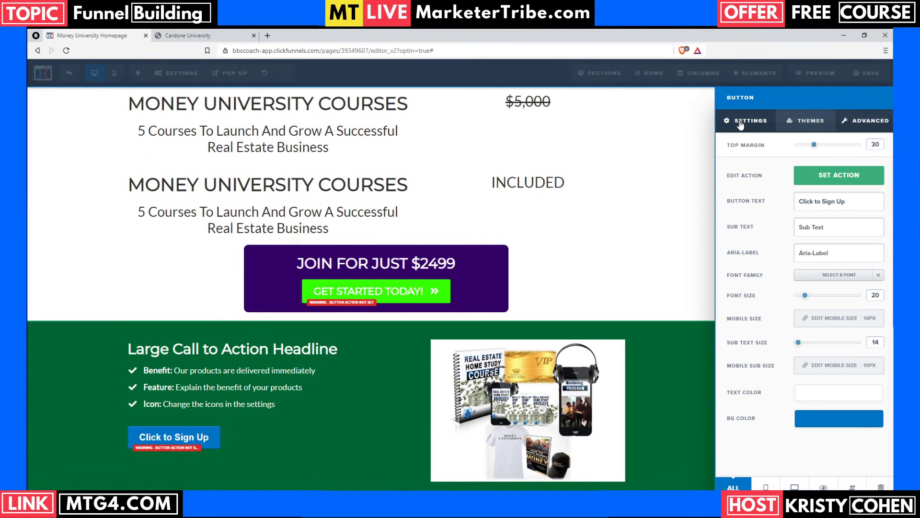
pyautogui.tripleClick(818, 201)
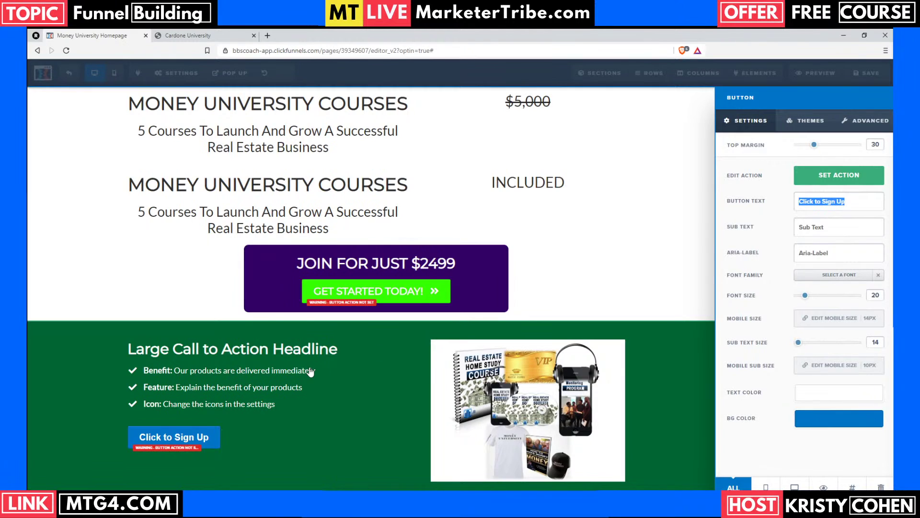
pyautogui.click(291, 374)
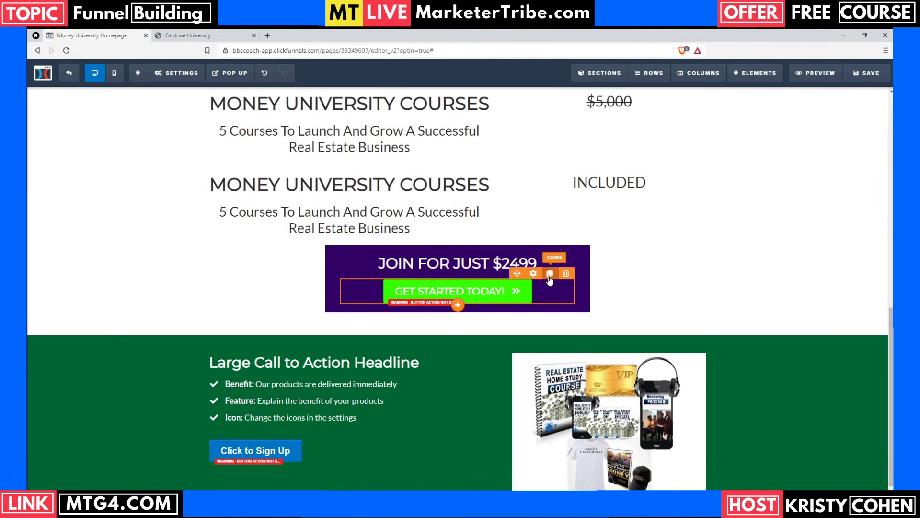
# Step: Clone the purple box's "GET STARTED TODAY!" button, move the copy under the green section's bullet list, and delete the "Click to Sign Up" button
pyautogui.click(550, 273)
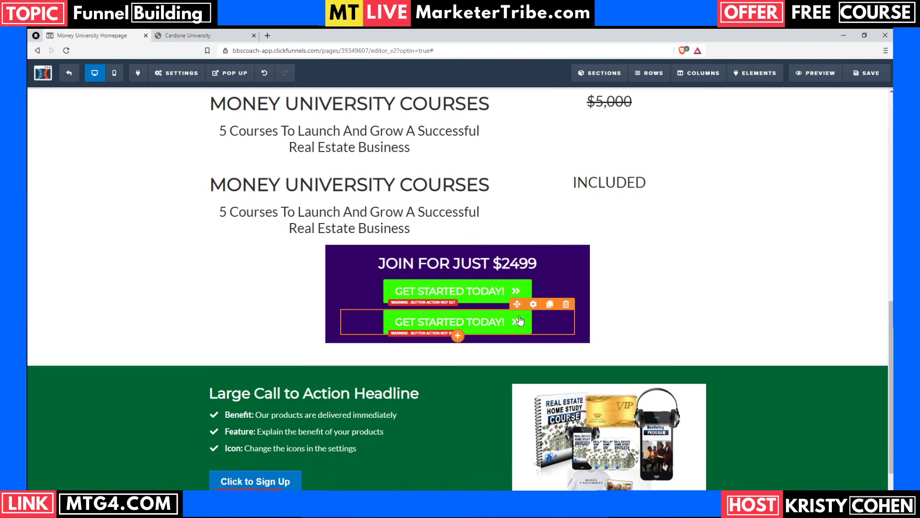
pyautogui.moveTo(517, 304); pyautogui.dragTo(288, 432)
pyautogui.click(481, 429)
pyautogui.click(506, 102)
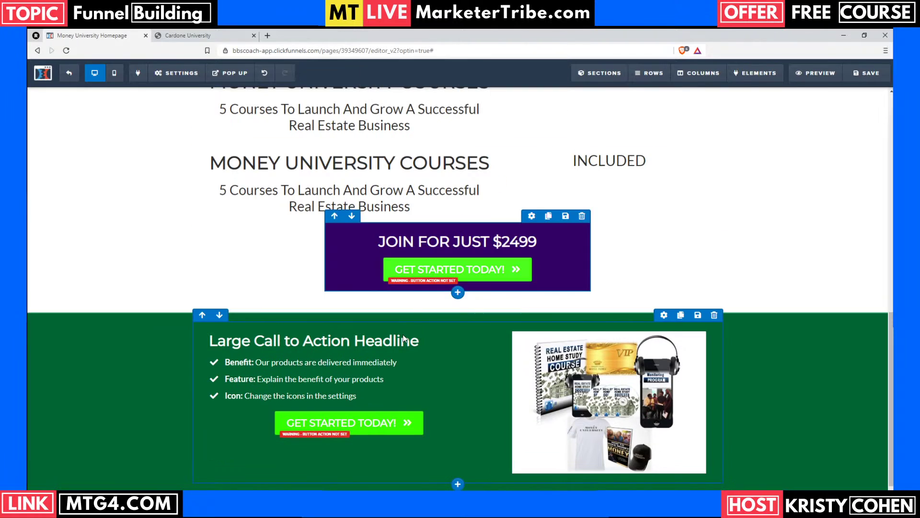
# Step: Set the alignment of the green section's "GET STARTED TODAY!" button to left
pyautogui.click(449, 392)
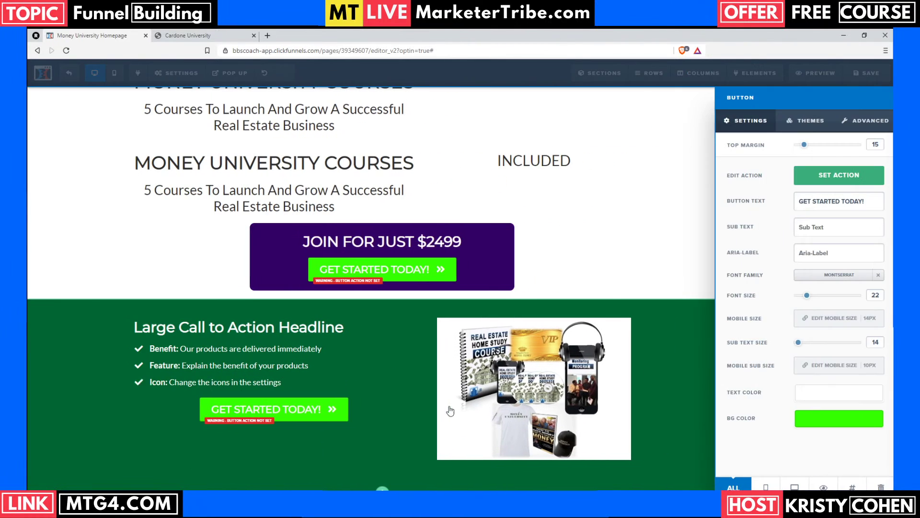
pyautogui.click(864, 129)
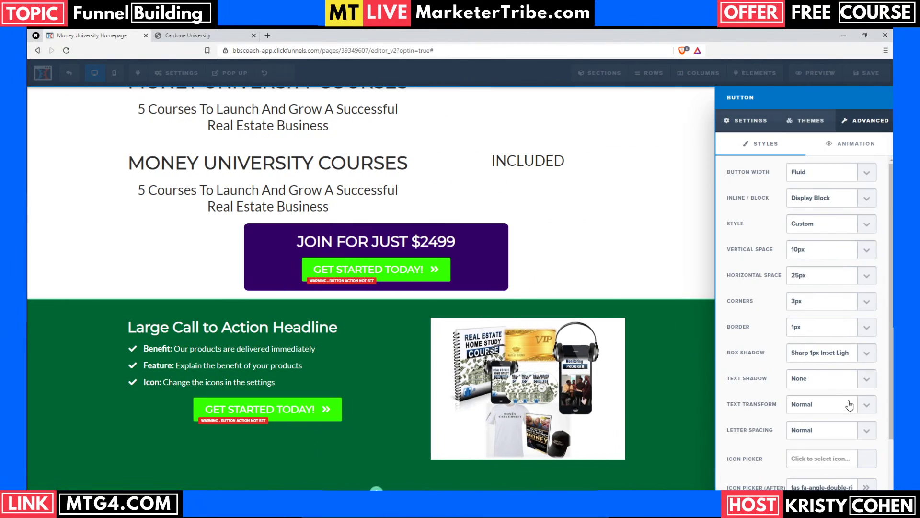
pyautogui.scroll(-2, 832, 446)
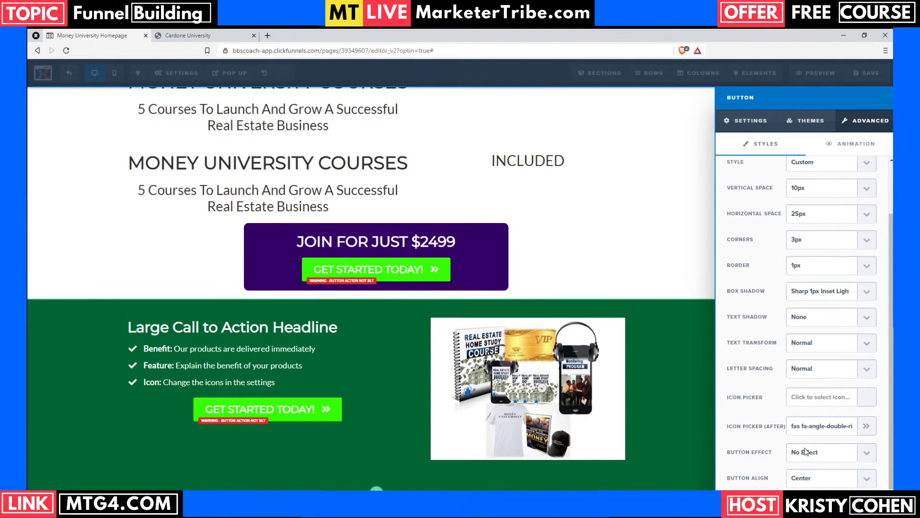
pyautogui.click(807, 451)
# Step: Set the background color of the green section's button to dark purple #330066 and save the page
pyautogui.click(751, 120)
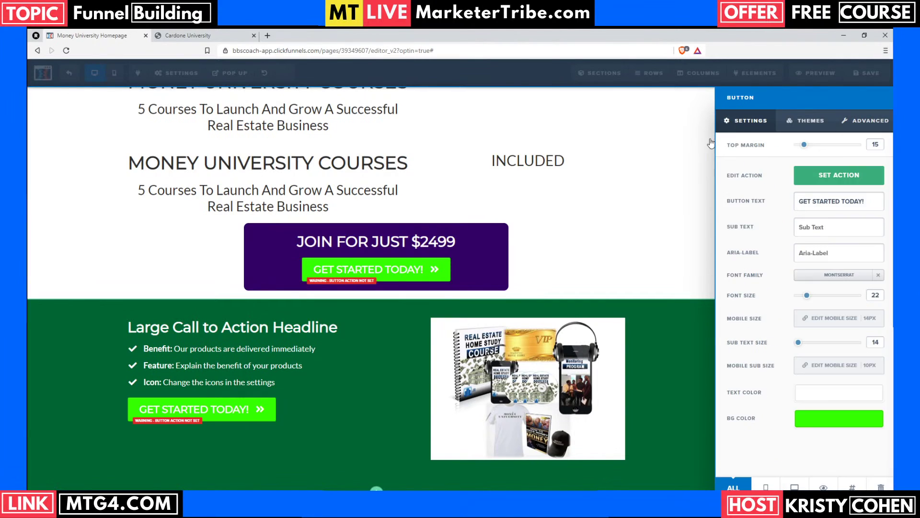
pyautogui.click(852, 424)
pyautogui.click(754, 357)
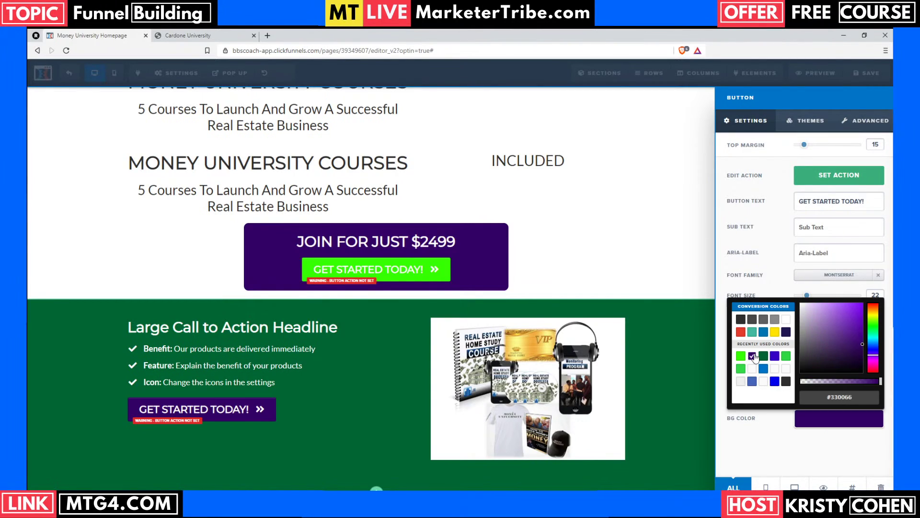
pyautogui.click(351, 371)
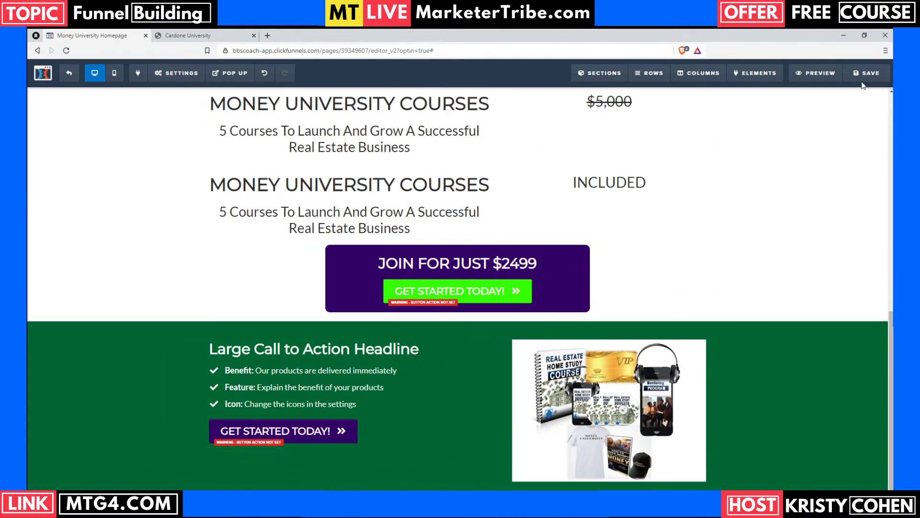
pyautogui.click(866, 74)
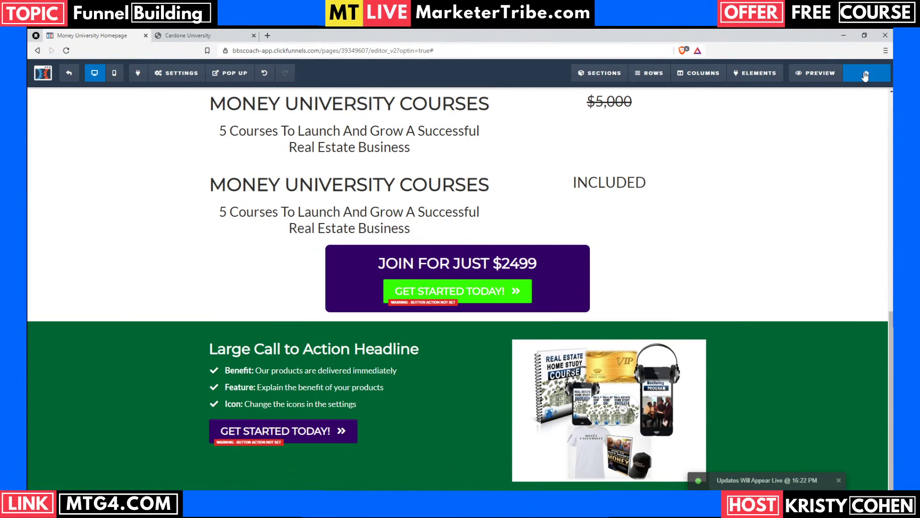
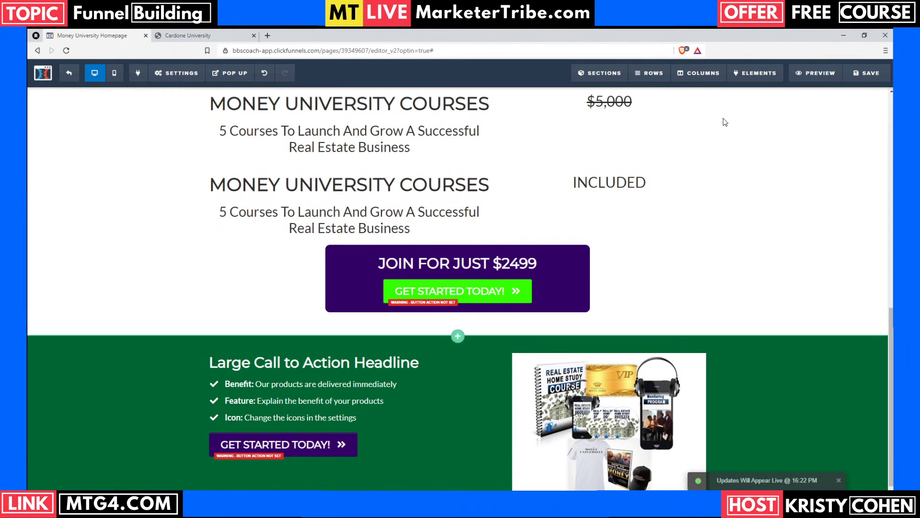
# Step: Examine the offer list, divider line, price box and benefits section on the Cardone University page against the Money University page
pyautogui.click(212, 36)
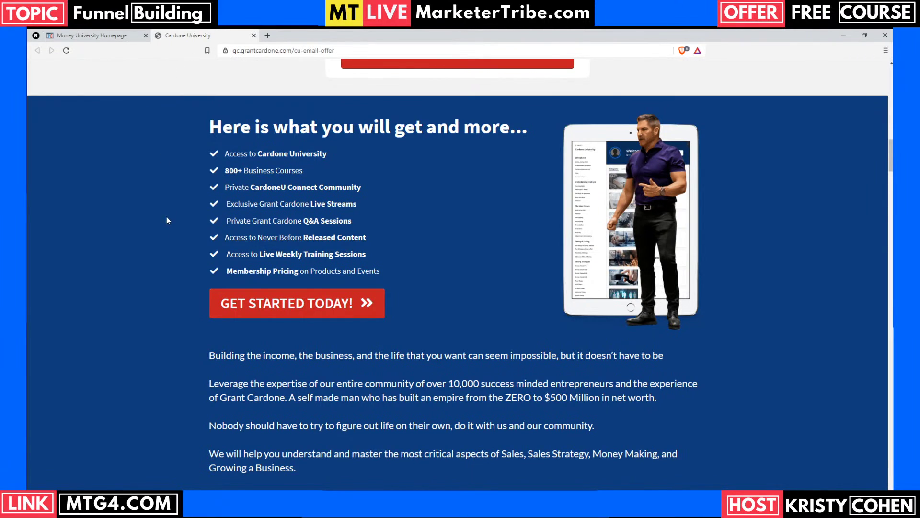
pyautogui.scroll(14, 295, 329)
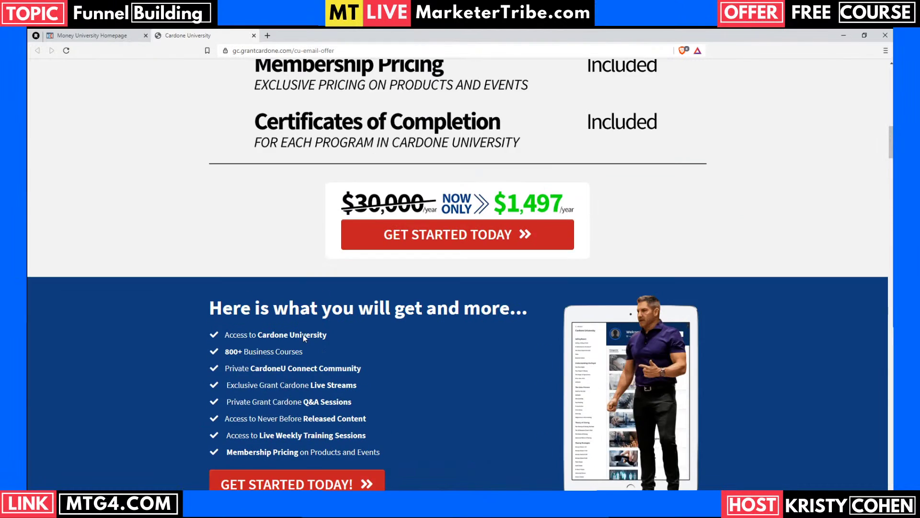
pyautogui.scroll(-10, 353, 355)
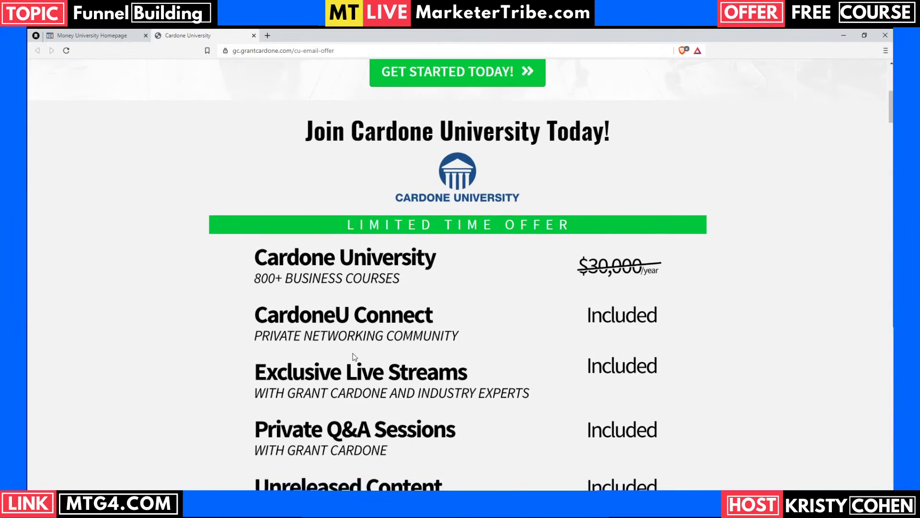
pyautogui.scroll(3, 353, 355)
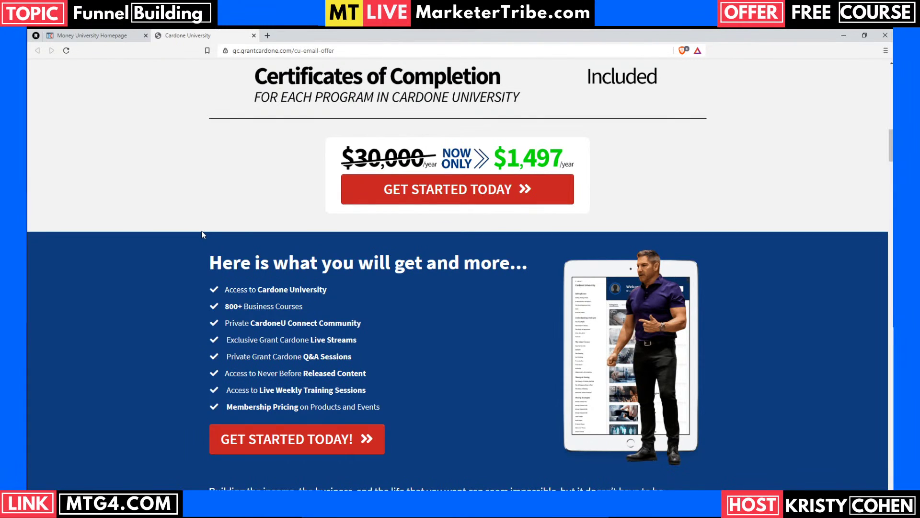
pyautogui.click(99, 40)
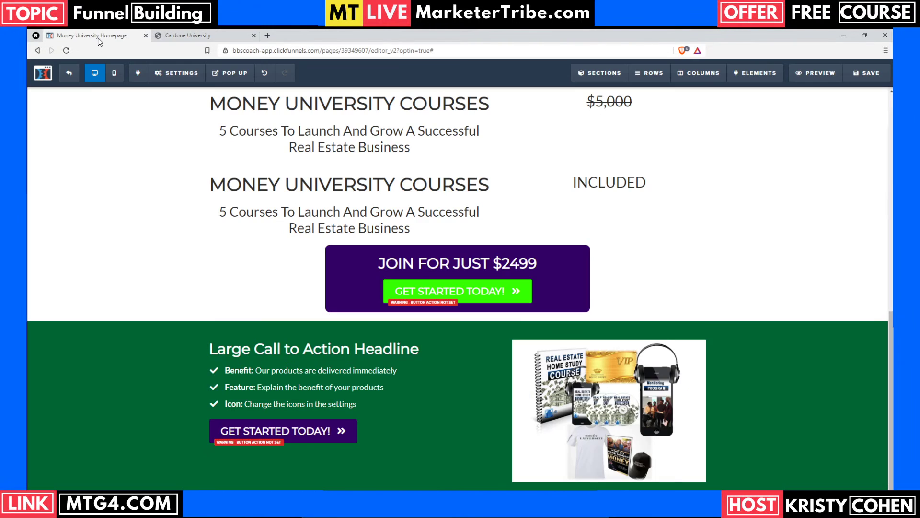
pyautogui.click(328, 351)
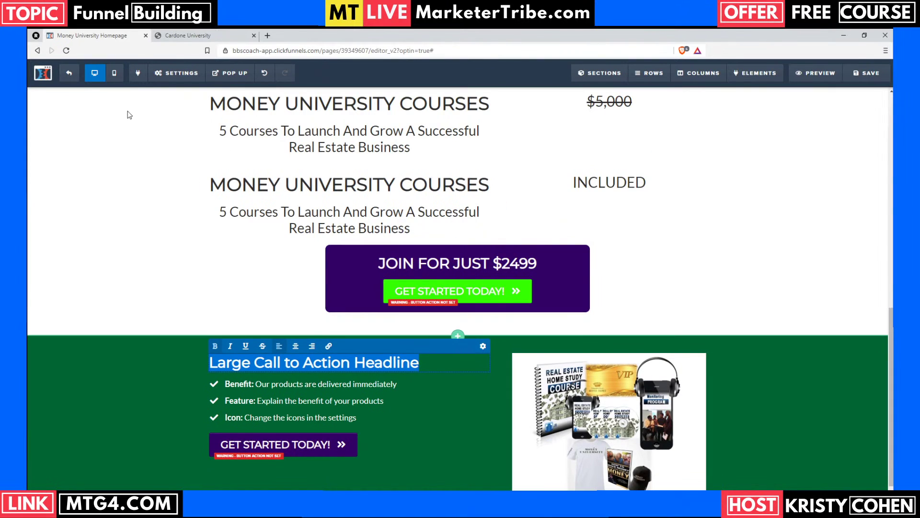
pyautogui.click(193, 38)
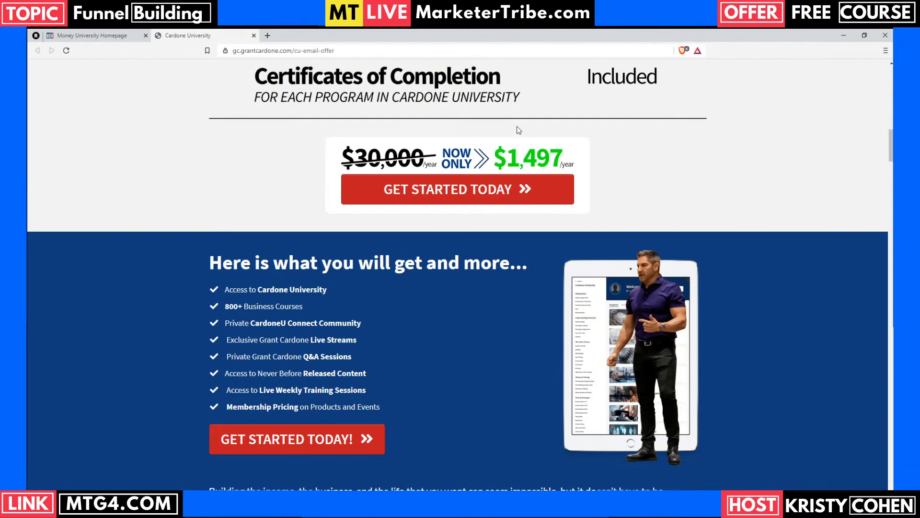
pyautogui.scroll(3, 482, 464)
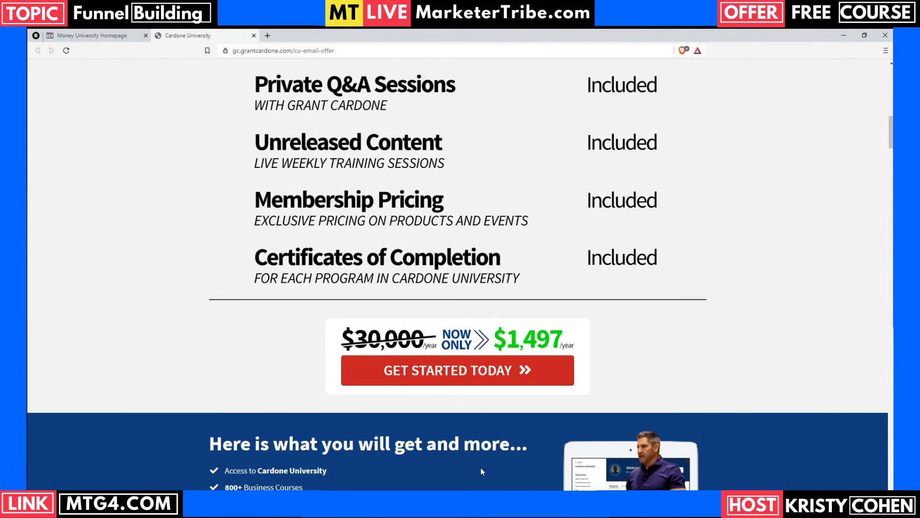
pyautogui.scroll(3, 481, 471)
pyautogui.scroll(4, 481, 468)
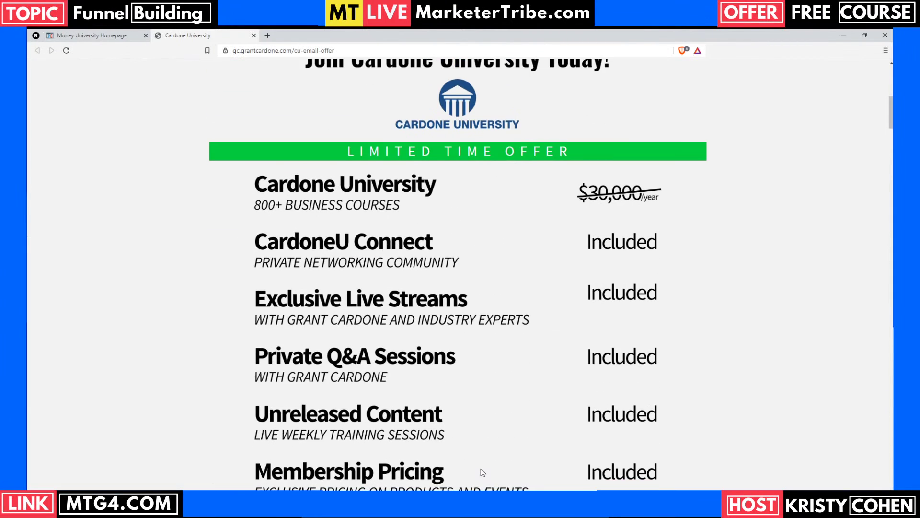
pyautogui.scroll(-3, 481, 468)
pyautogui.scroll(-1, 481, 472)
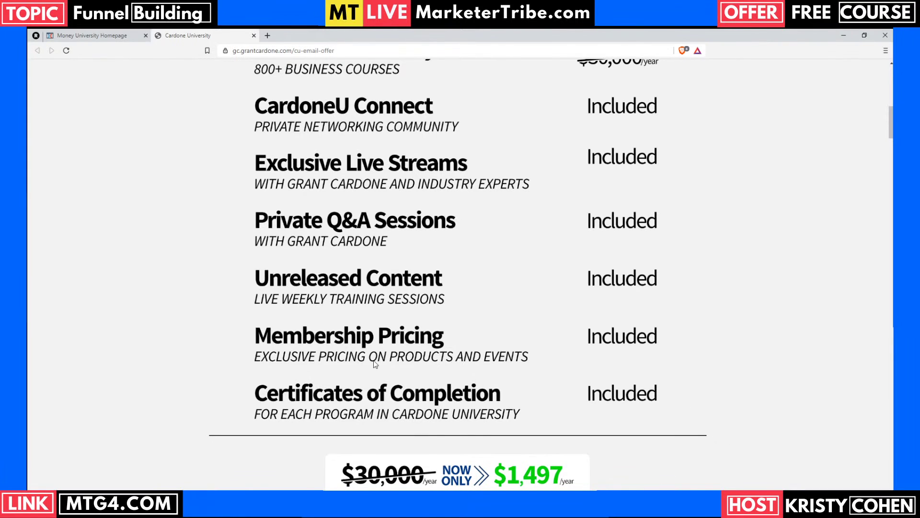
# Step: Back in the ClickFunnels editor, add a one-column row above the purple "JOIN FOR JUST $2499" box and insert a divider in it
pyautogui.click(90, 36)
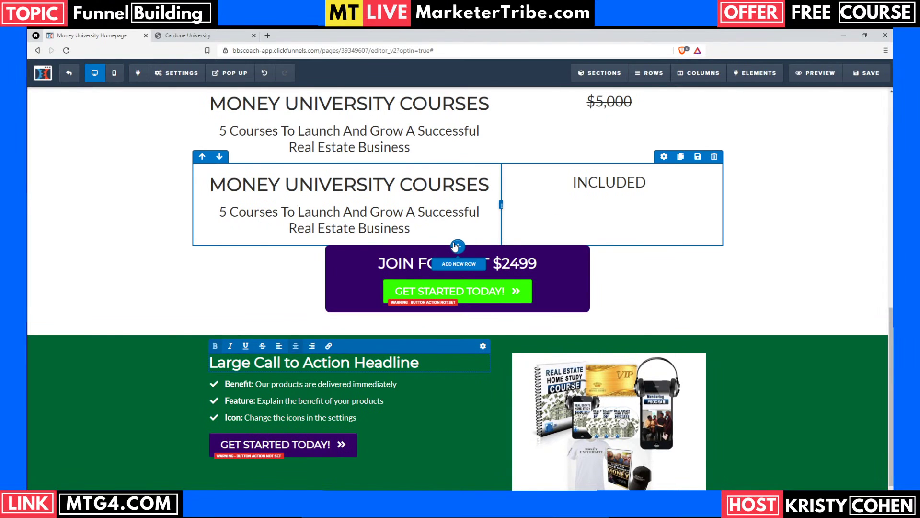
pyautogui.click(458, 246)
pyautogui.click(733, 99)
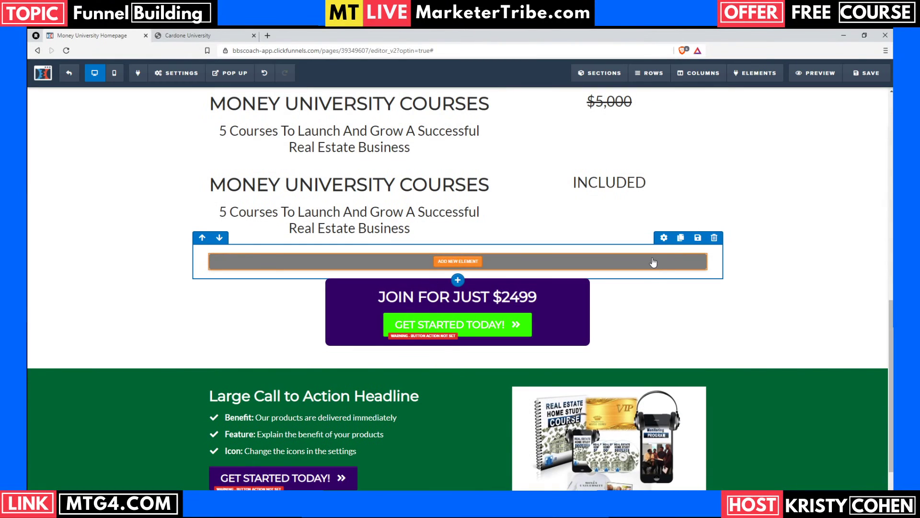
pyautogui.click(653, 262)
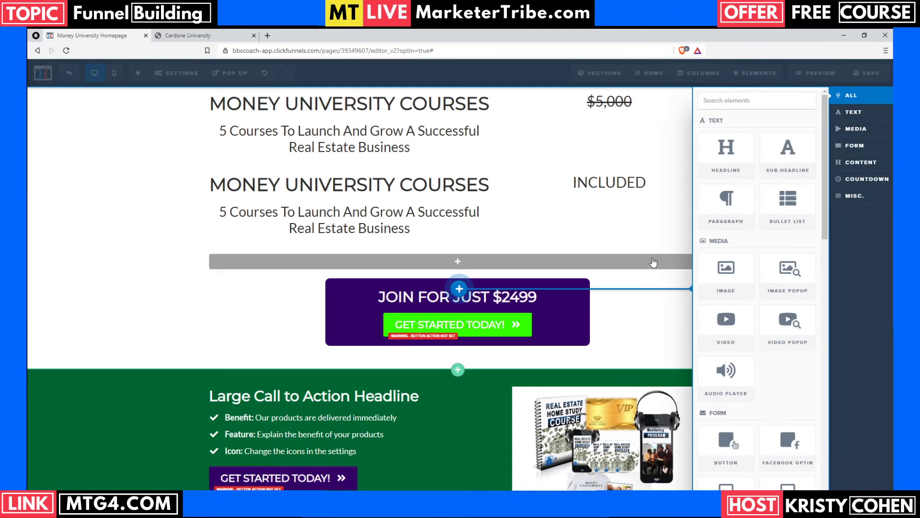
pyautogui.write('Di')
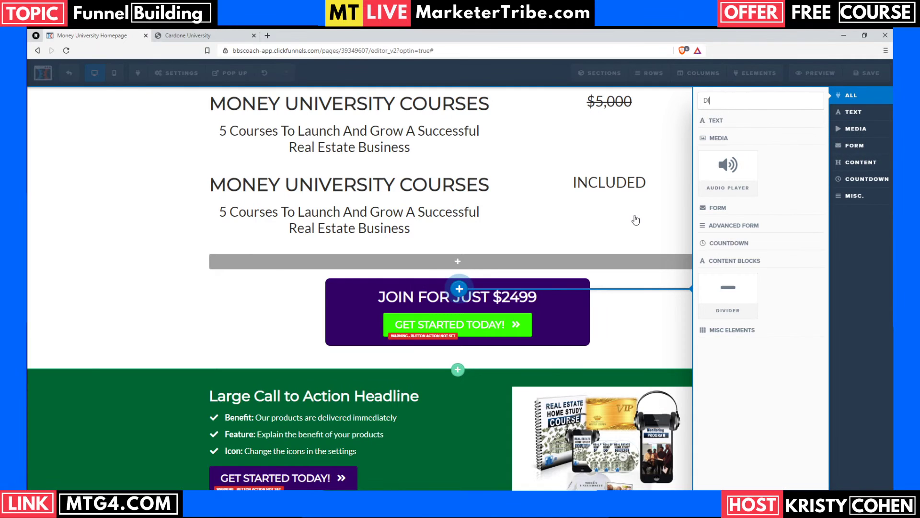
pyautogui.click(717, 303)
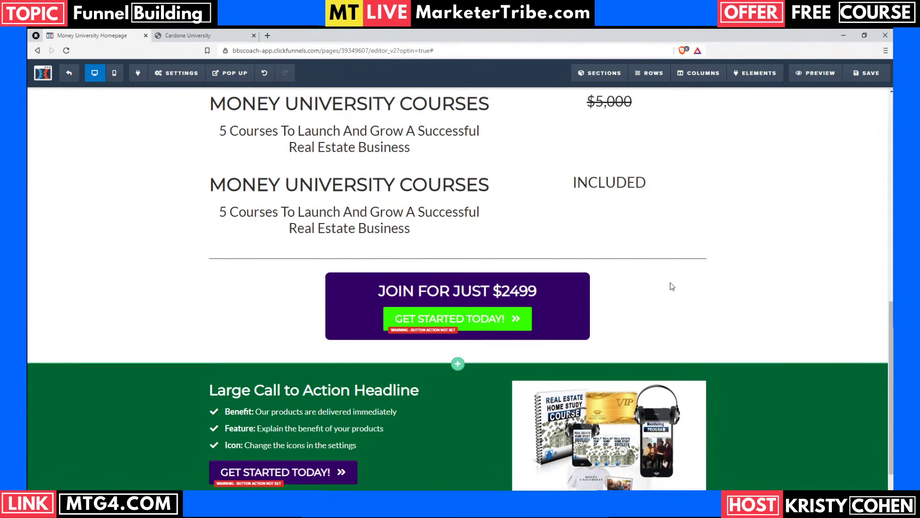
# Step: Set the height of the divider above the purple box to 2px and save the page
pyautogui.click(665, 249)
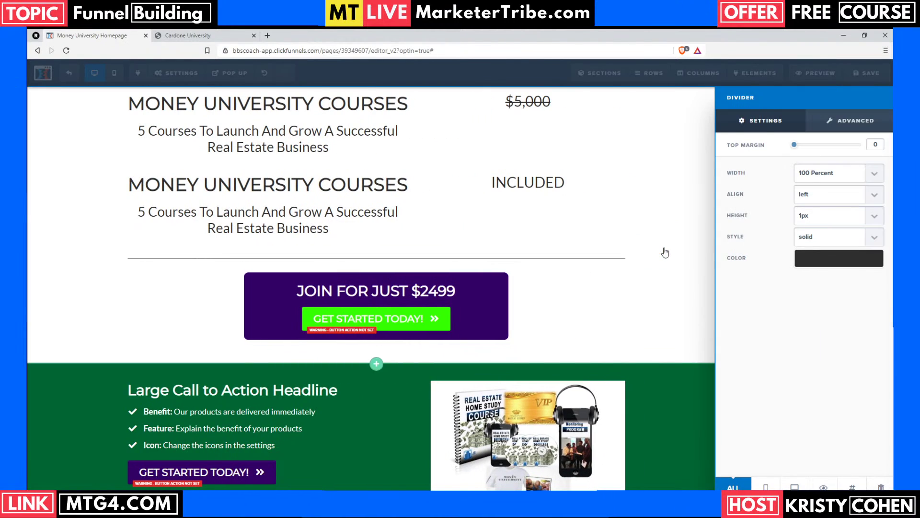
pyautogui.click(825, 221)
pyautogui.click(823, 244)
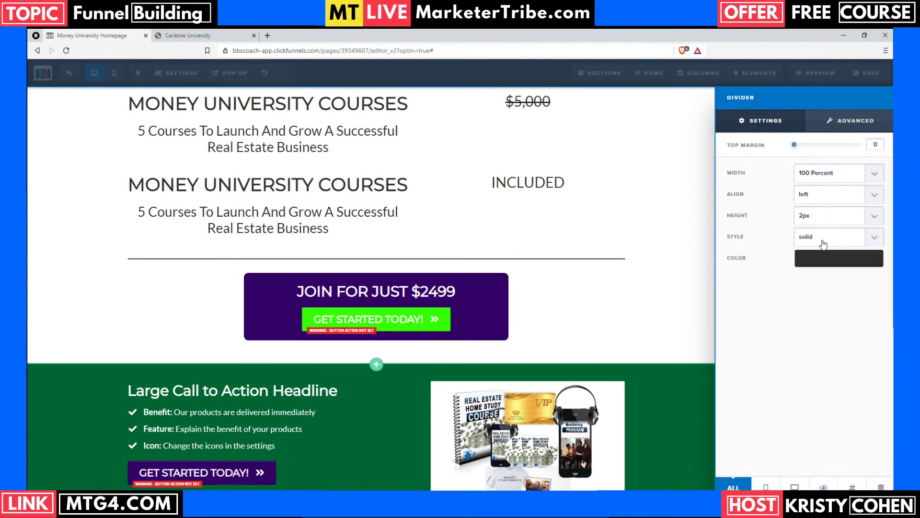
pyautogui.click(587, 313)
pyautogui.click(870, 74)
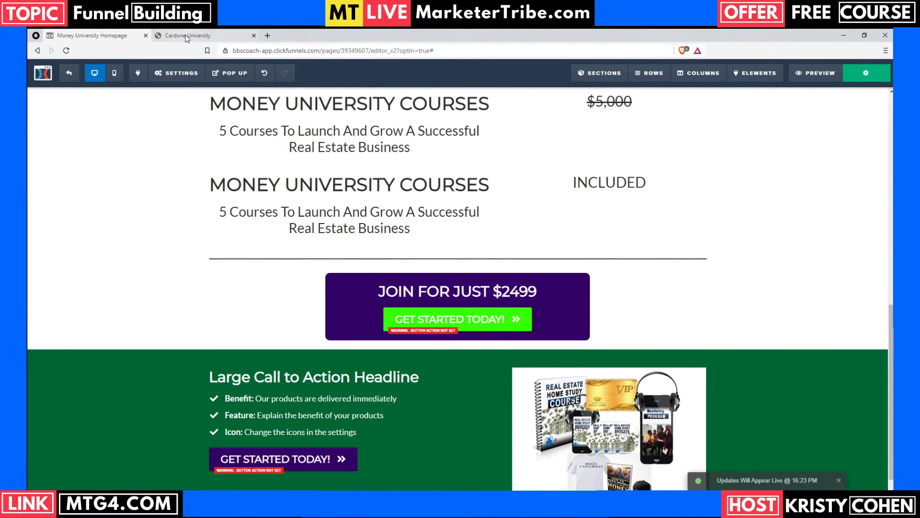
# Step: Compare the Cardone University page's price box and top section with the Money University homepage's top section
pyautogui.click(188, 36)
pyautogui.scroll(-3, 77, 344)
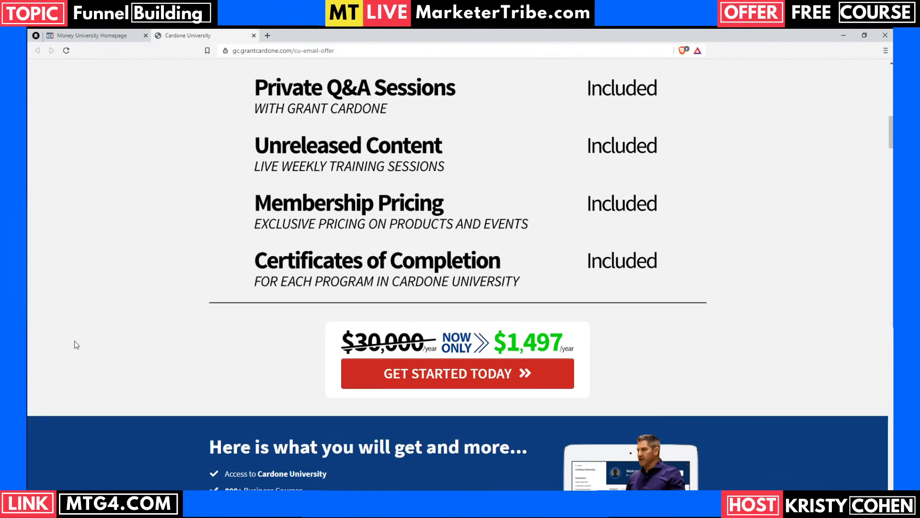
pyautogui.scroll(14, 77, 344)
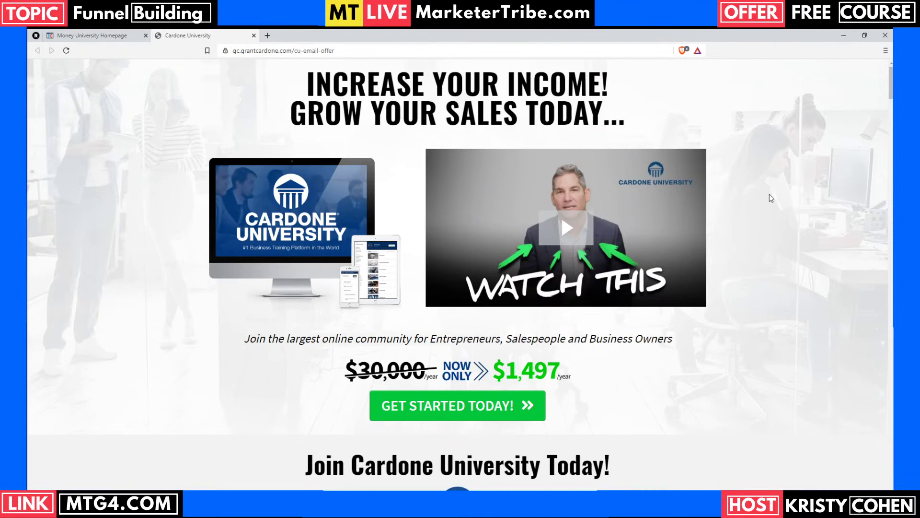
pyautogui.click(91, 35)
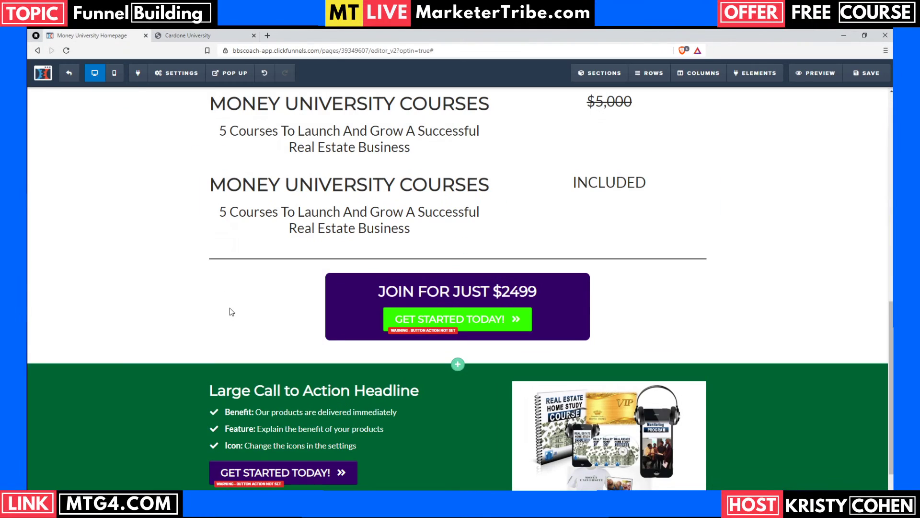
pyautogui.scroll(10, 232, 312)
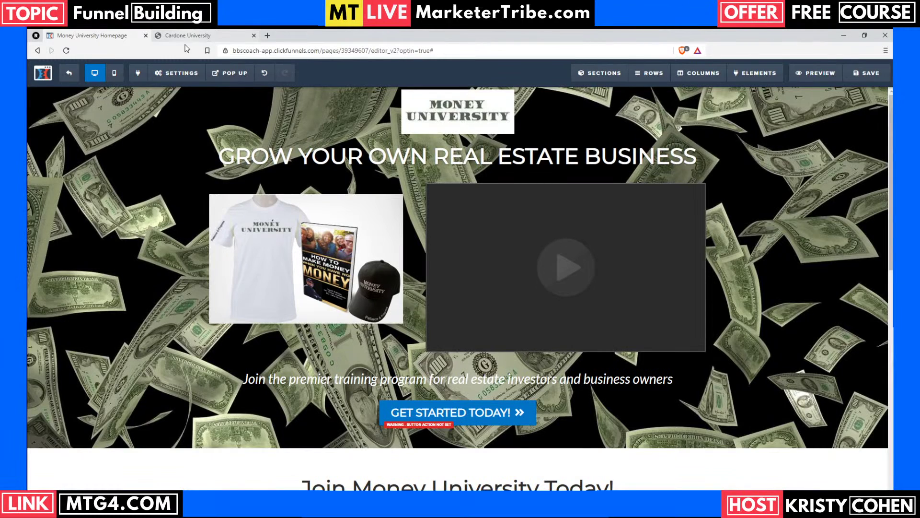
# Step: Replace the placeholder headline in the green section with "Here's What You Get With Money University..."
pyautogui.scroll(-8, 108, 370)
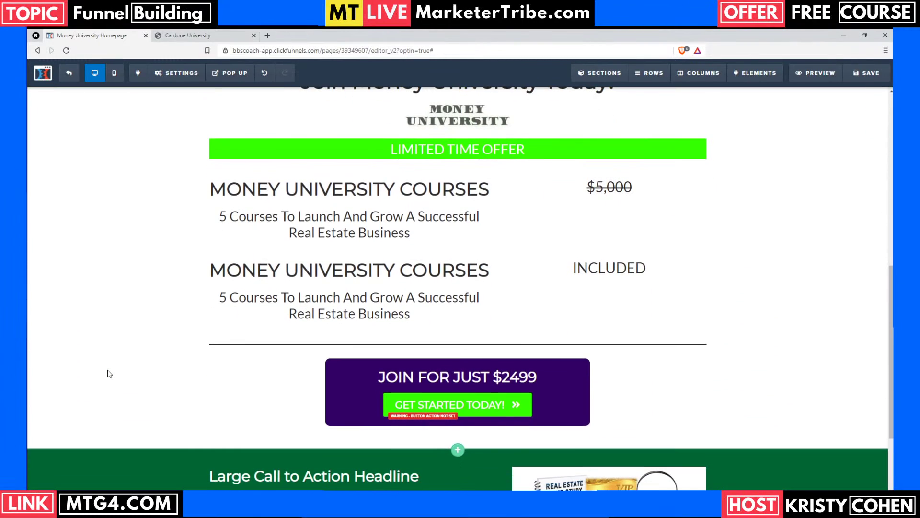
pyautogui.scroll(3, 109, 373)
pyautogui.scroll(-5, 109, 374)
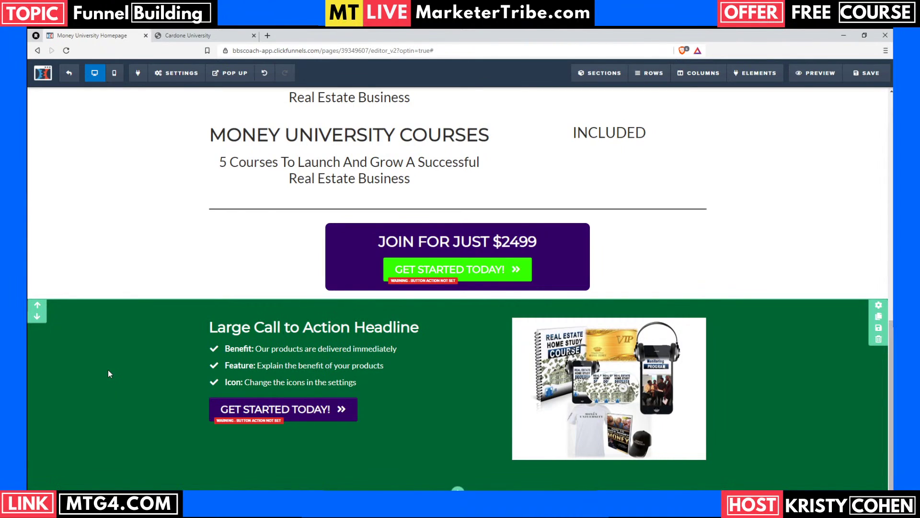
pyautogui.scroll(1, 317, 295)
pyautogui.tripleClick(320, 350)
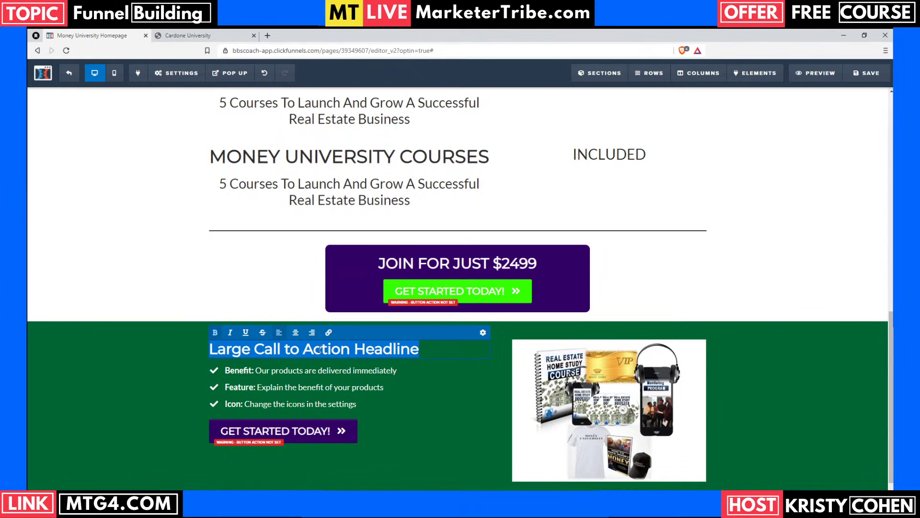
pyautogui.write('hERE')
pyautogui.press('BackSpace')
pyautogui.press('BackSpace')
pyautogui.press('BackSpace')
pyautogui.press('BackSpace')
pyautogui.write("Here's What You Ge")
pyautogui.press('BackSpace')
pyautogui.press('BackSpace')
pyautogui.press('BackSpace')
pyautogui.press('BackSpace')
pyautogui.press('BackSpace')
pyautogui.write('ou')
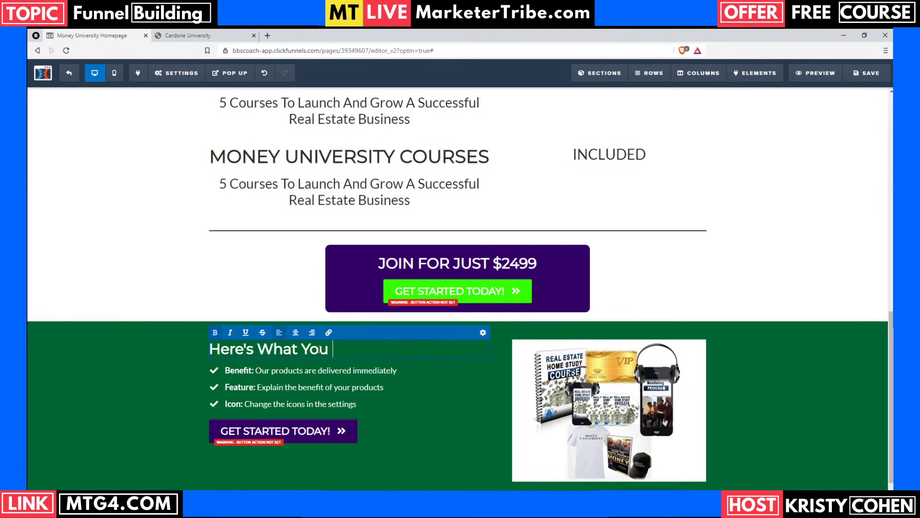
pyautogui.write(' Get With ')
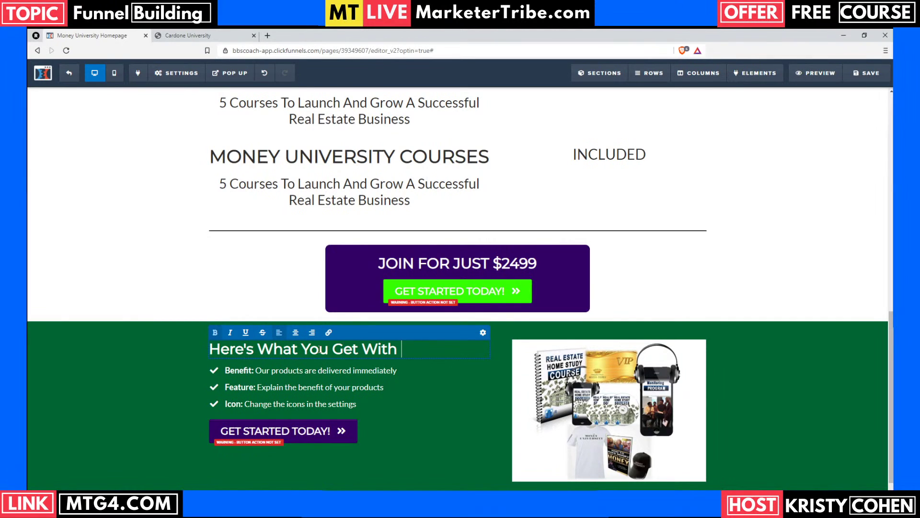
pyautogui.write('Money University')
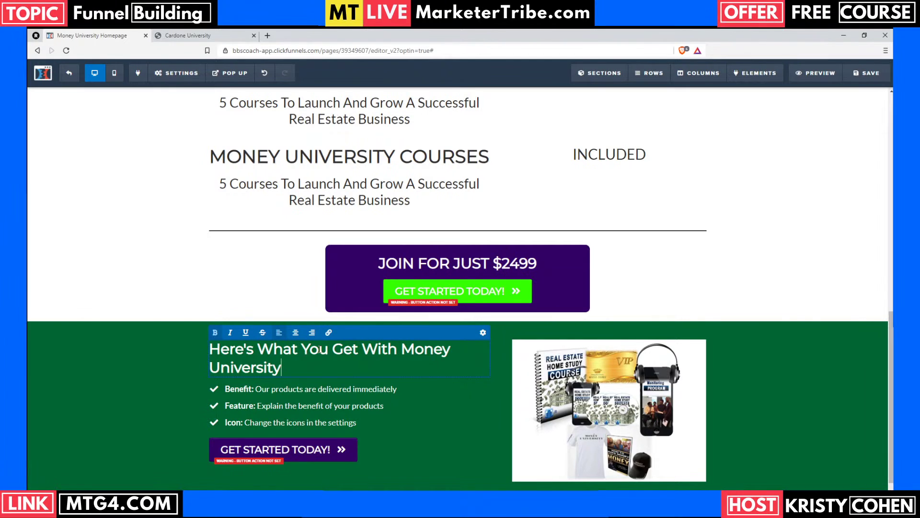
pyautogui.write('...')
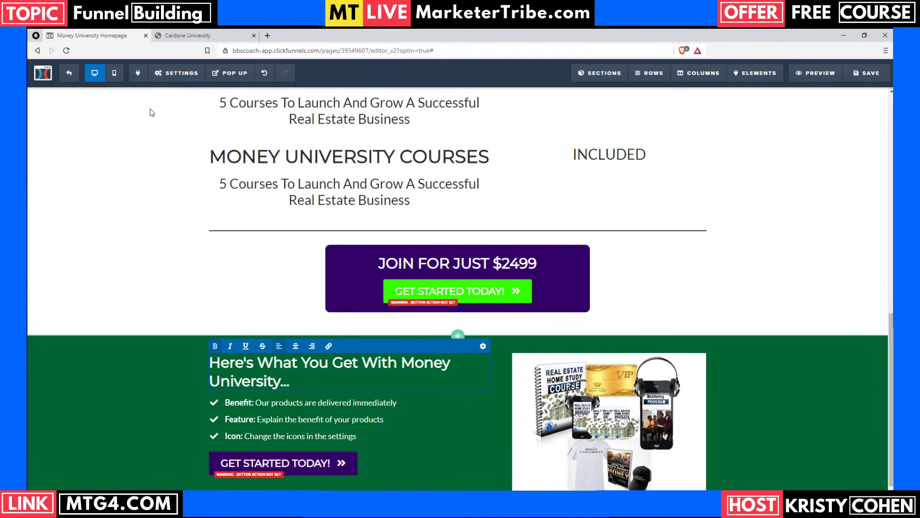
# Step: Check the benefits headline on the Cardone University page and reword the green section's headline as "Here's what you get with Money University..."
pyautogui.click(195, 31)
pyautogui.scroll(-2, 171, 334)
pyautogui.scroll(-15, 170, 333)
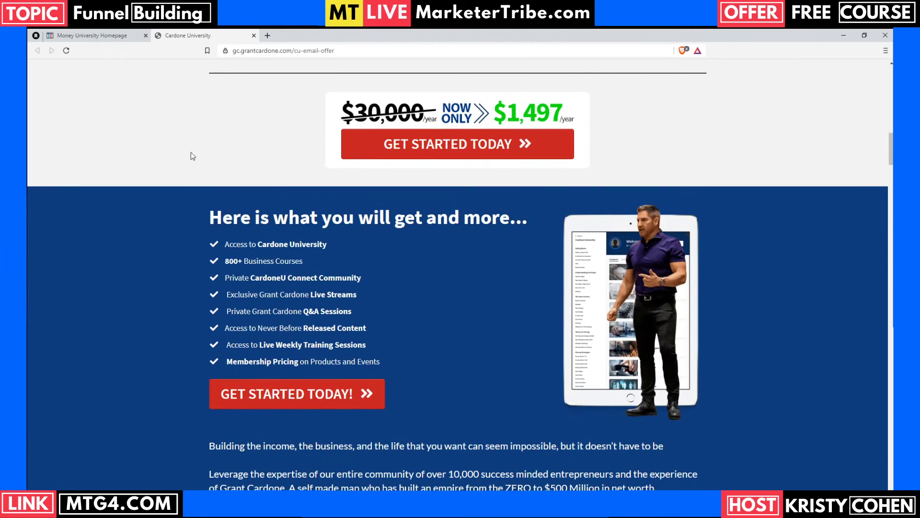
pyautogui.click(91, 35)
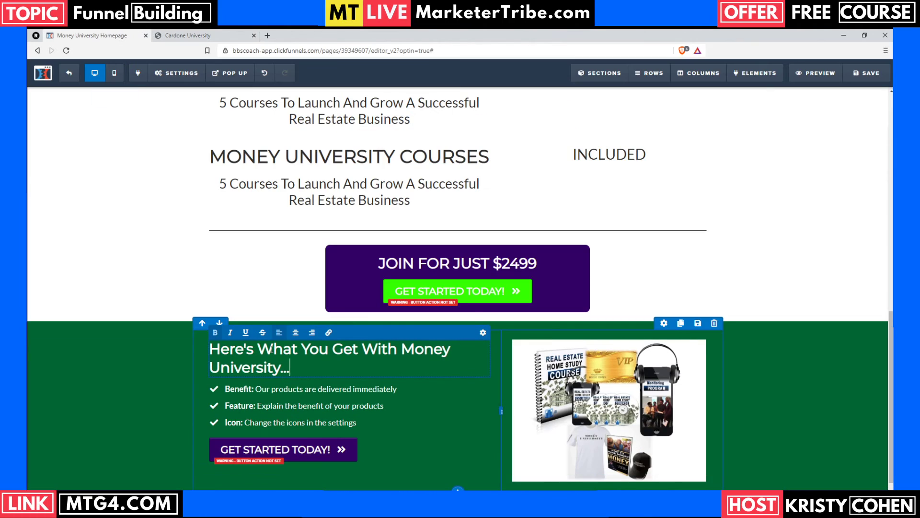
pyautogui.tripleClick(269, 355)
pyautogui.moveTo(268, 349); pyautogui.dragTo(266, 344)
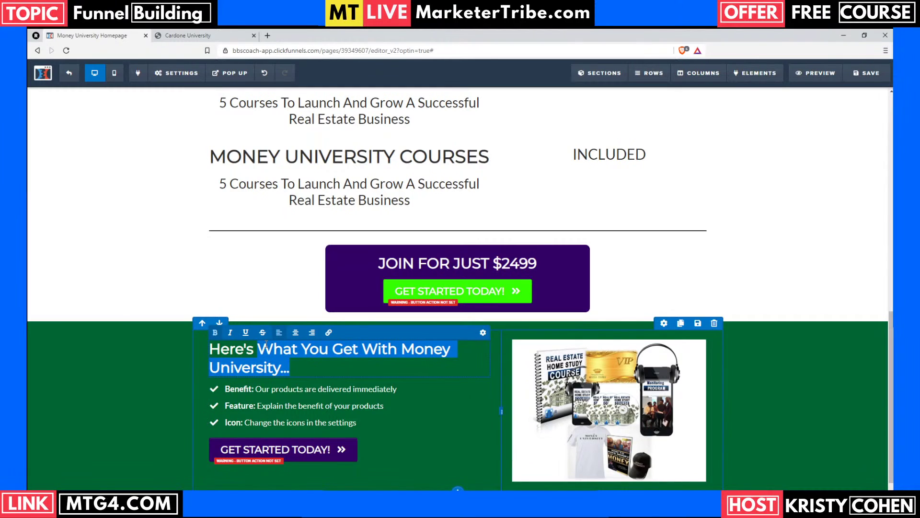
pyautogui.write('what you get')
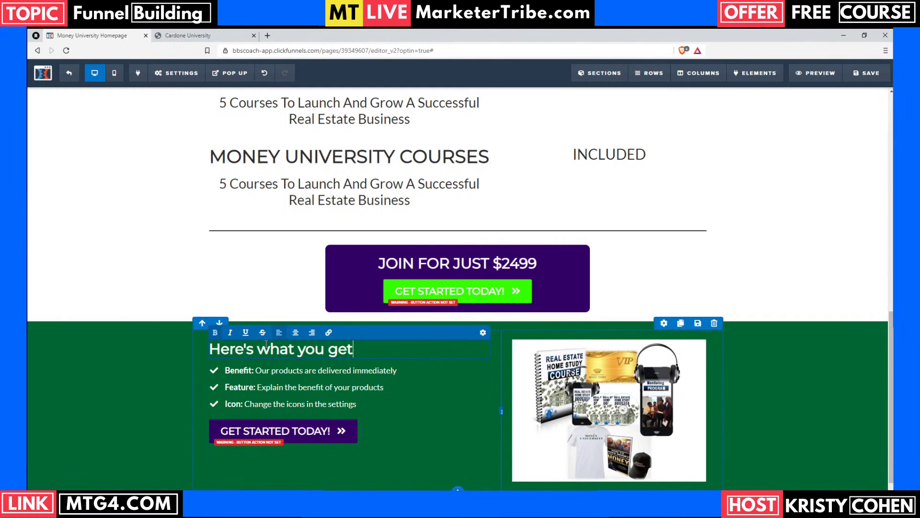
pyautogui.write(' with Money')
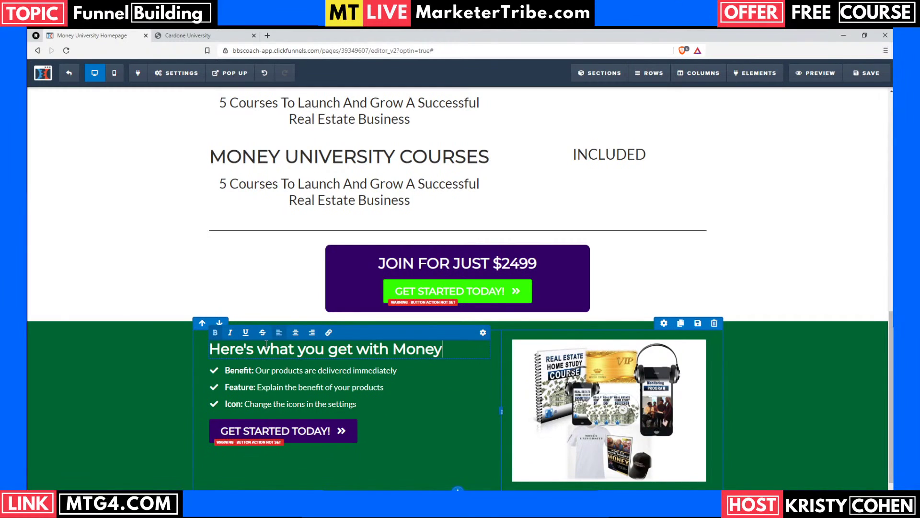
pyautogui.write(' University')
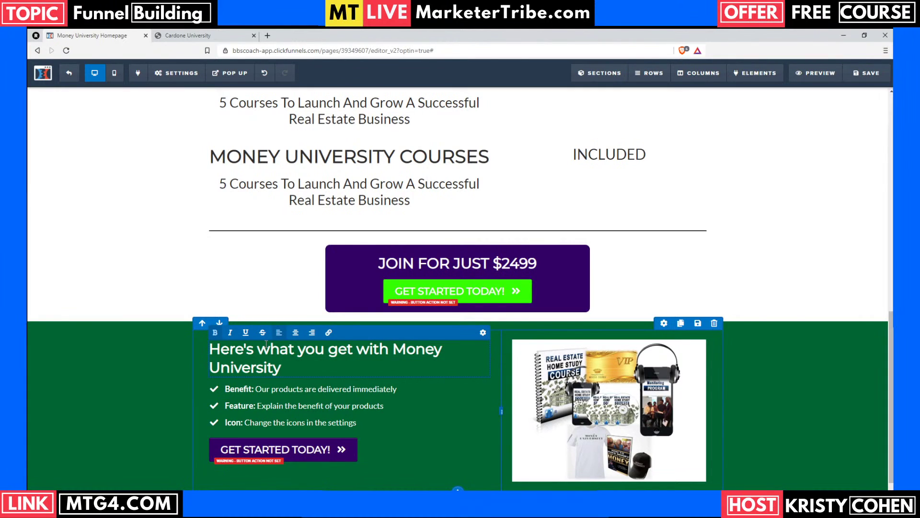
pyautogui.write('...')
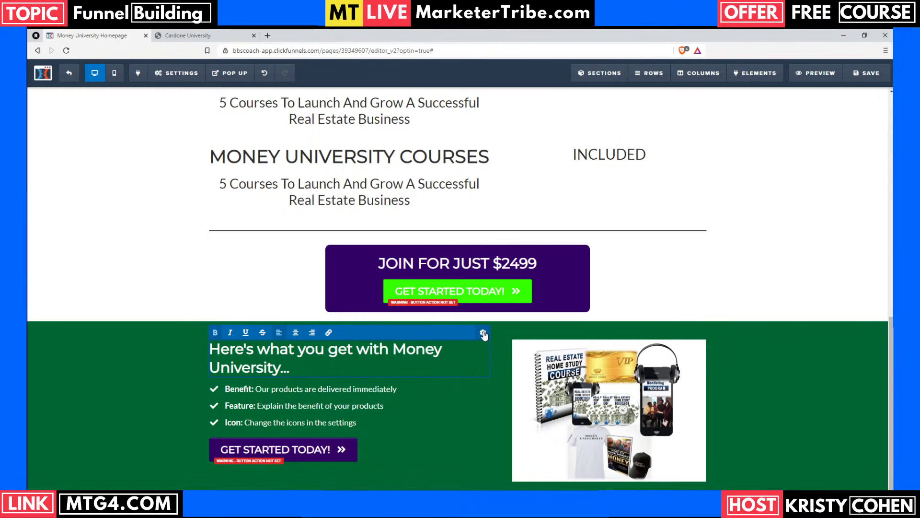
# Step: Set the font size of the green section's headline to 28
pyautogui.click(483, 334)
pyautogui.moveTo(820, 191); pyautogui.dragTo(816, 192)
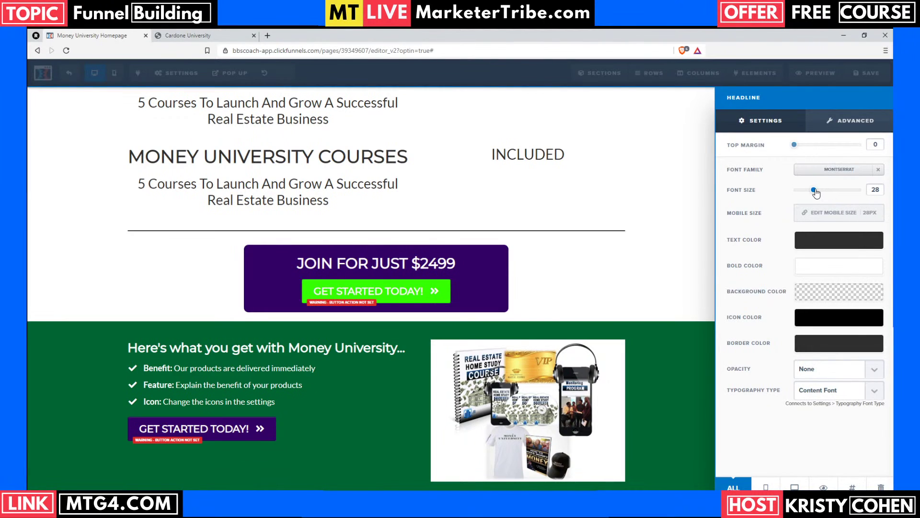